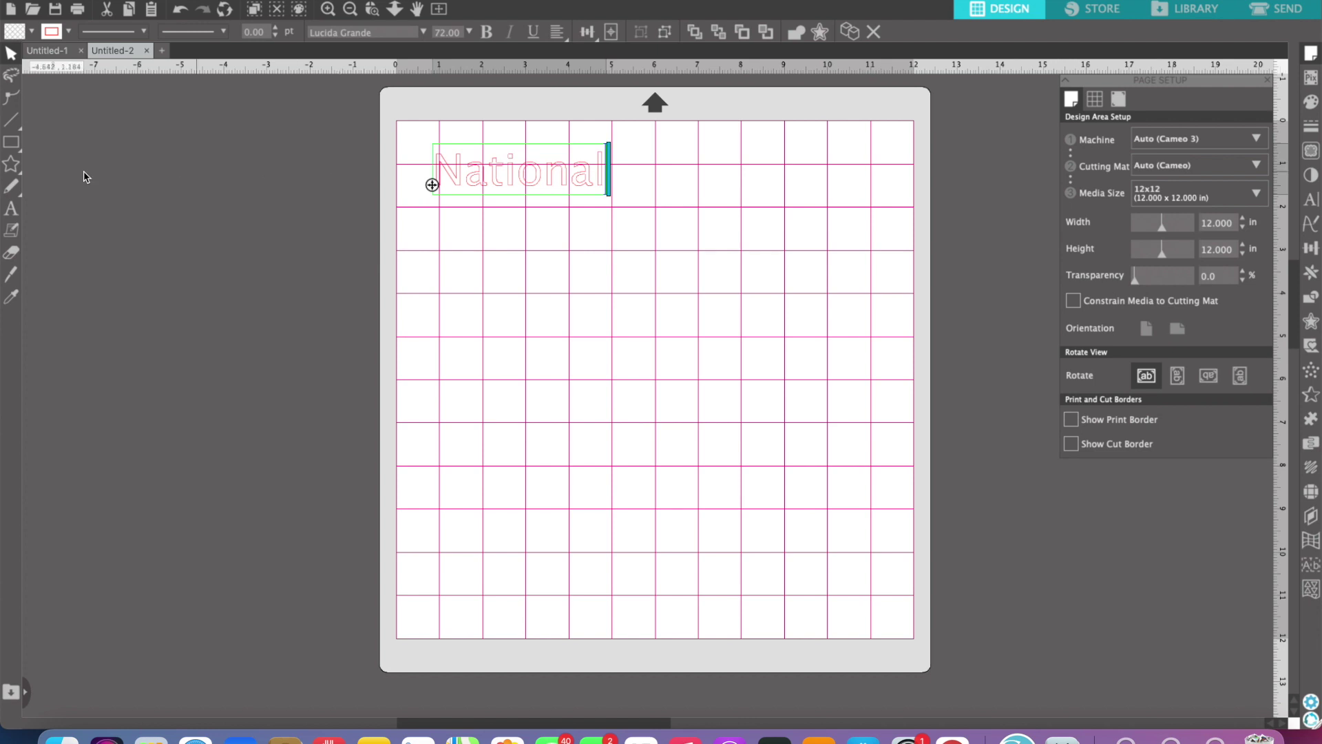
# Step: Add the word "Ice" as a separate text object on the mat below "National"
pyautogui.click(18, 170)
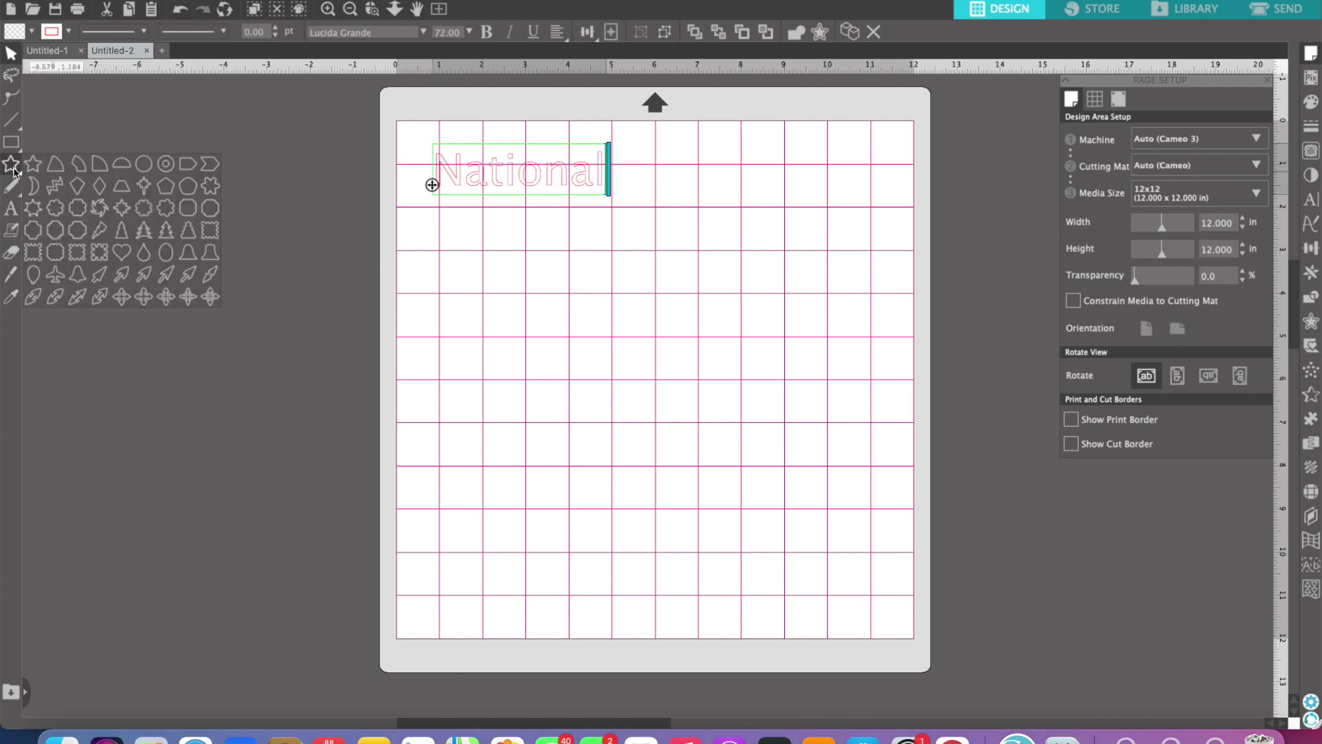
pyautogui.click(12, 210)
pyautogui.click(470, 242)
pyautogui.click(470, 242)
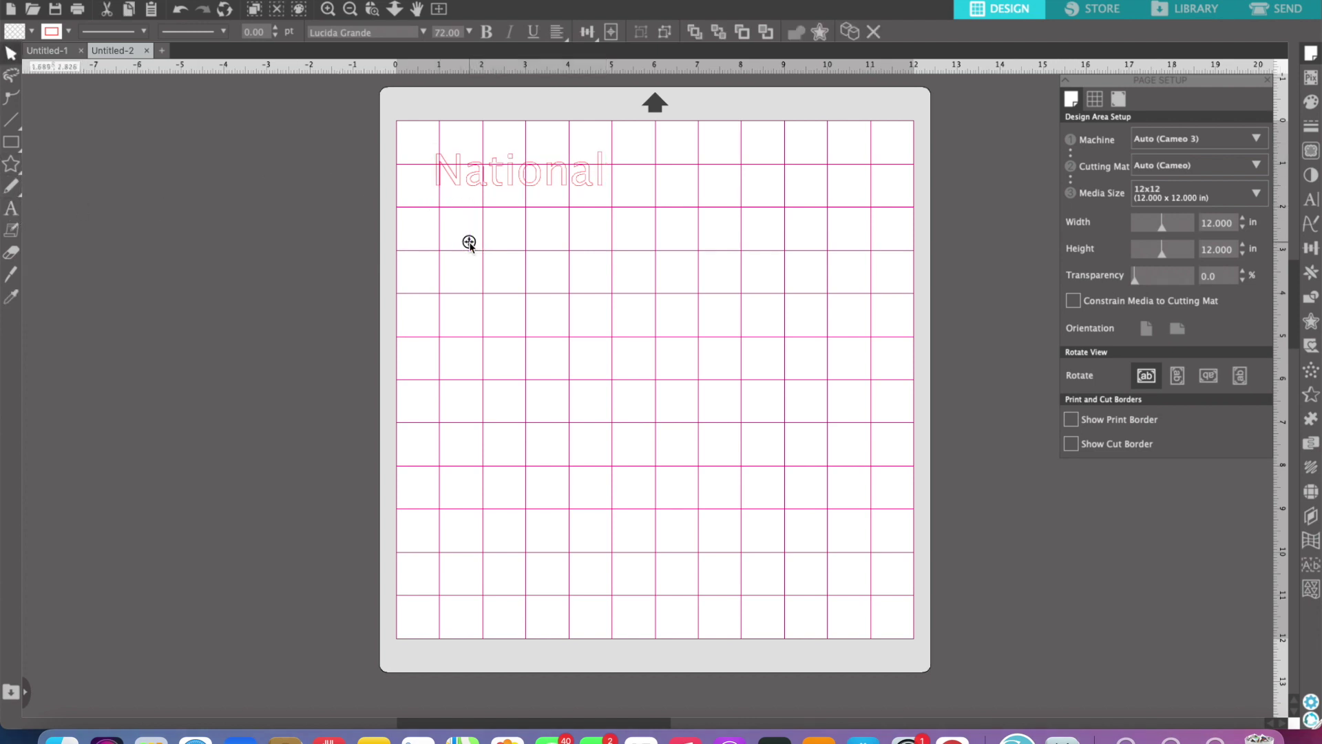
pyautogui.write('Ice')
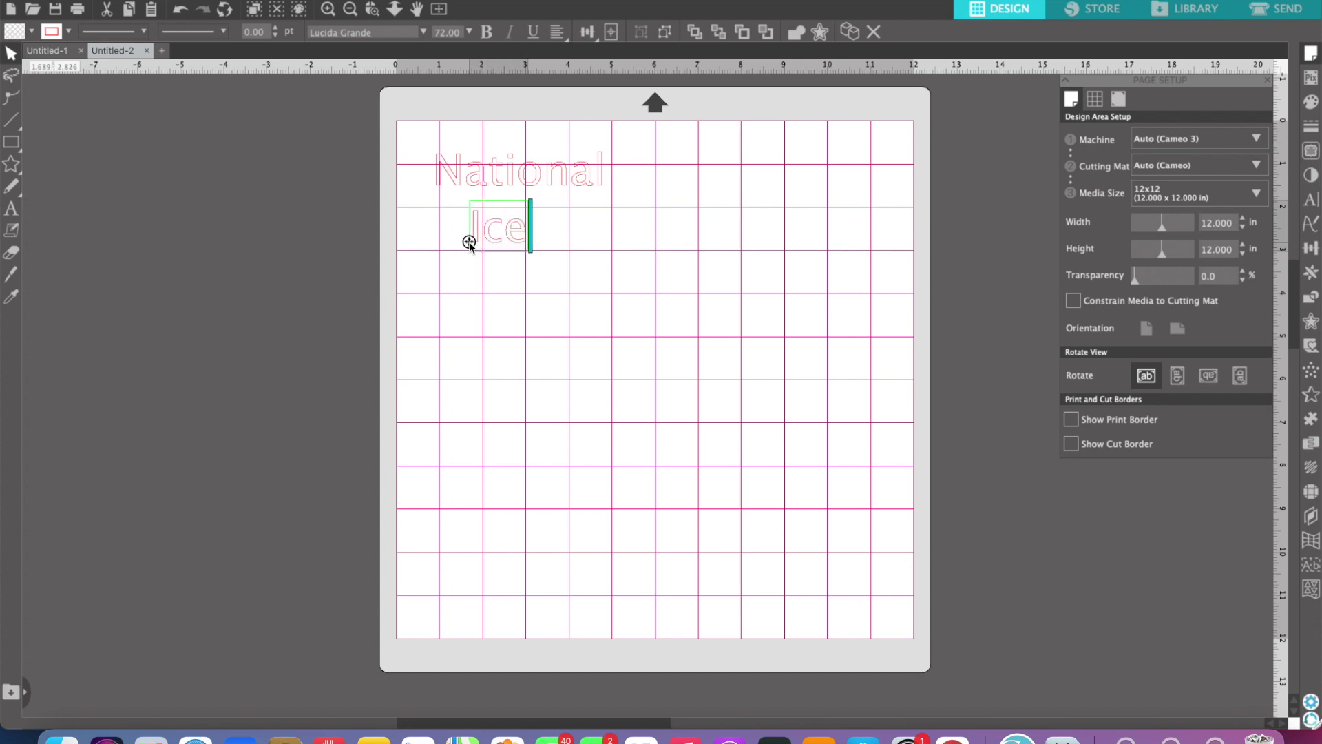
# Step: Add "Cream" beside "Ice" and "Day" on the line below as two separate text objects
pyautogui.click(10, 215)
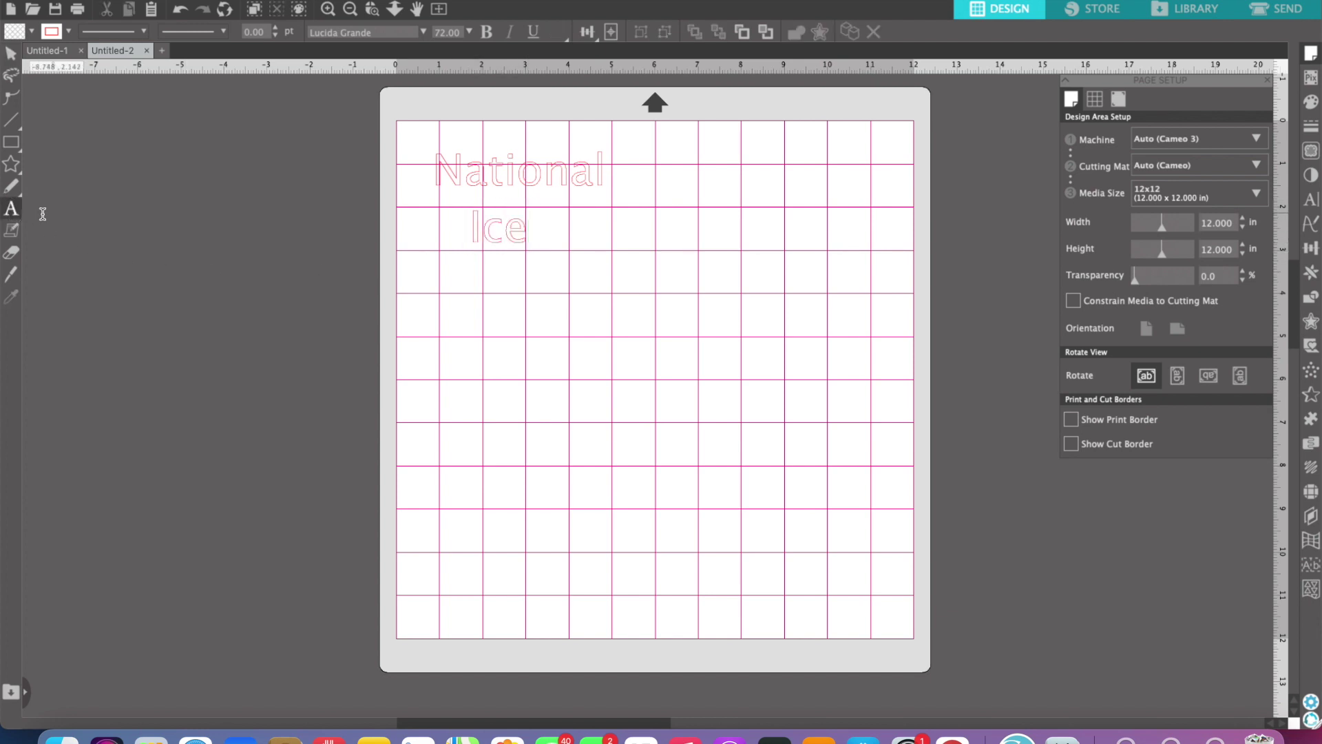
pyautogui.click(600, 239)
pyautogui.write('Cream')
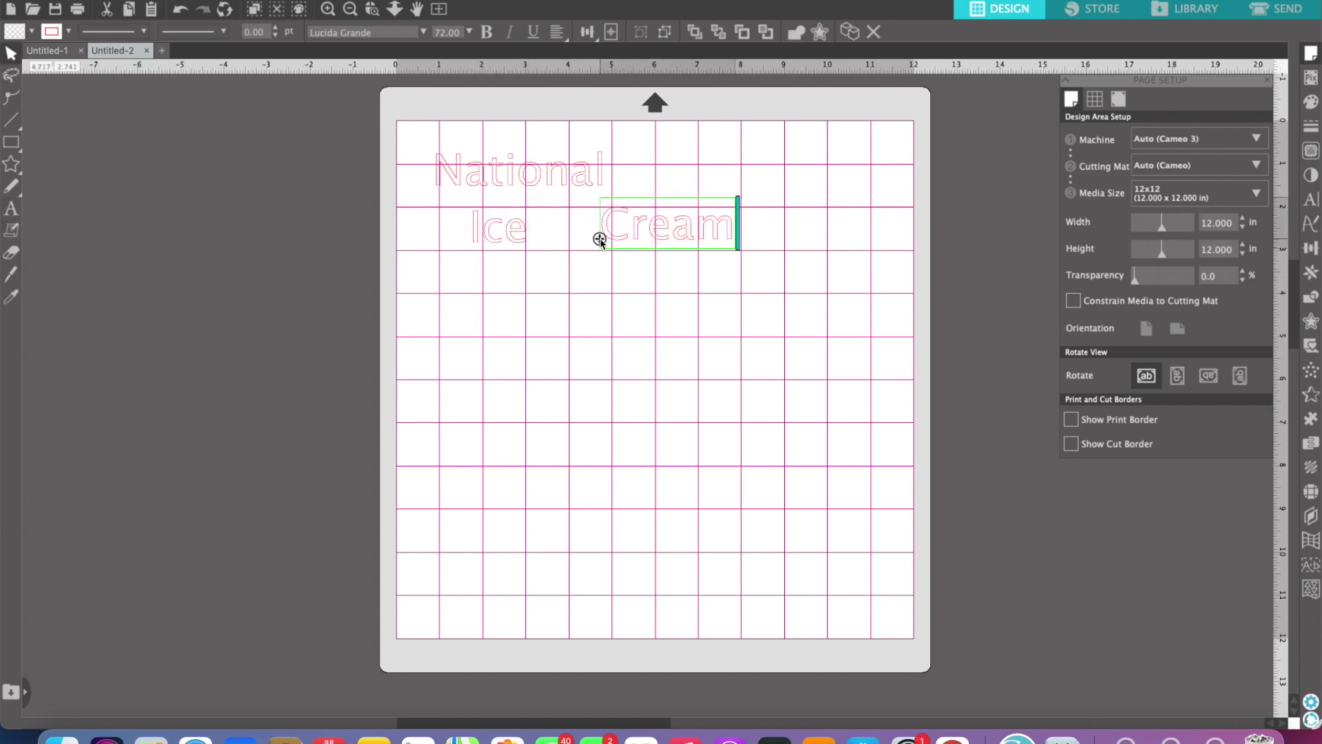
pyautogui.click(10, 208)
pyautogui.click(494, 304)
pyautogui.write('Day')
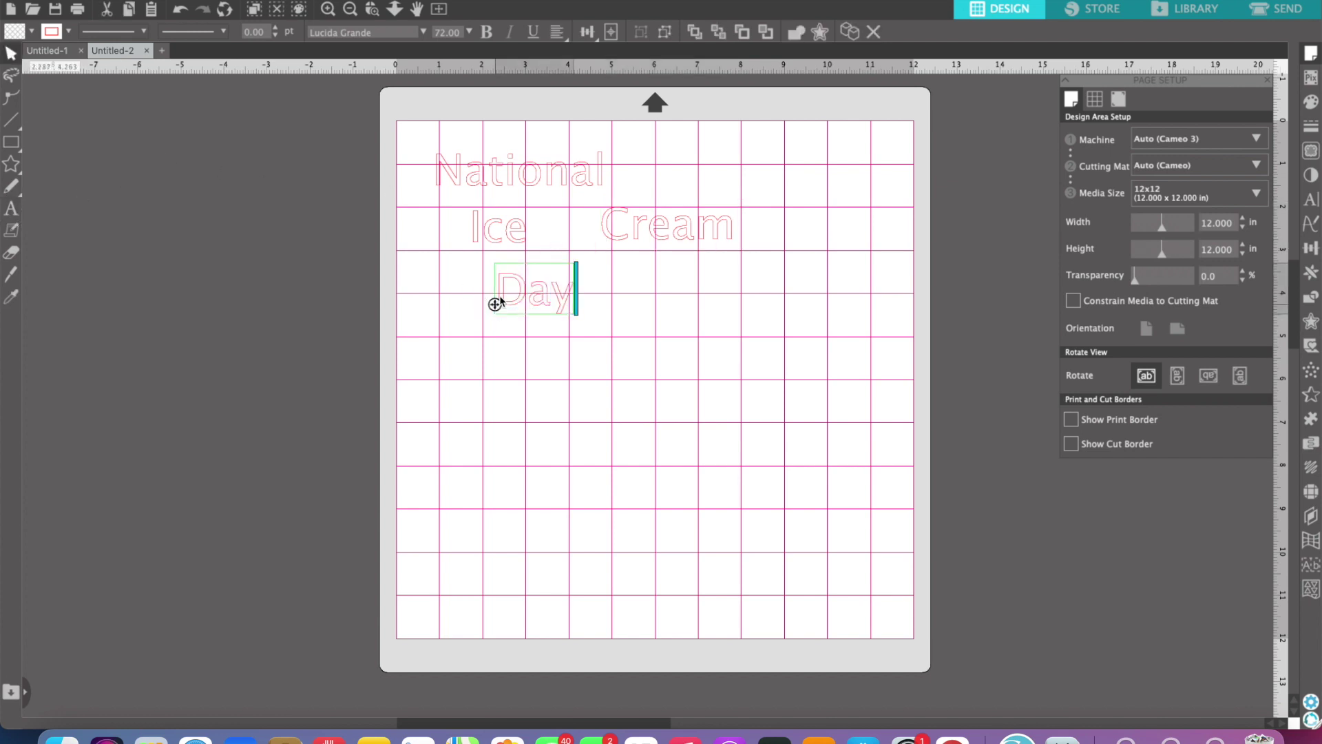
# Step: Select the word "National" and open the text style options
pyautogui.click(556, 177)
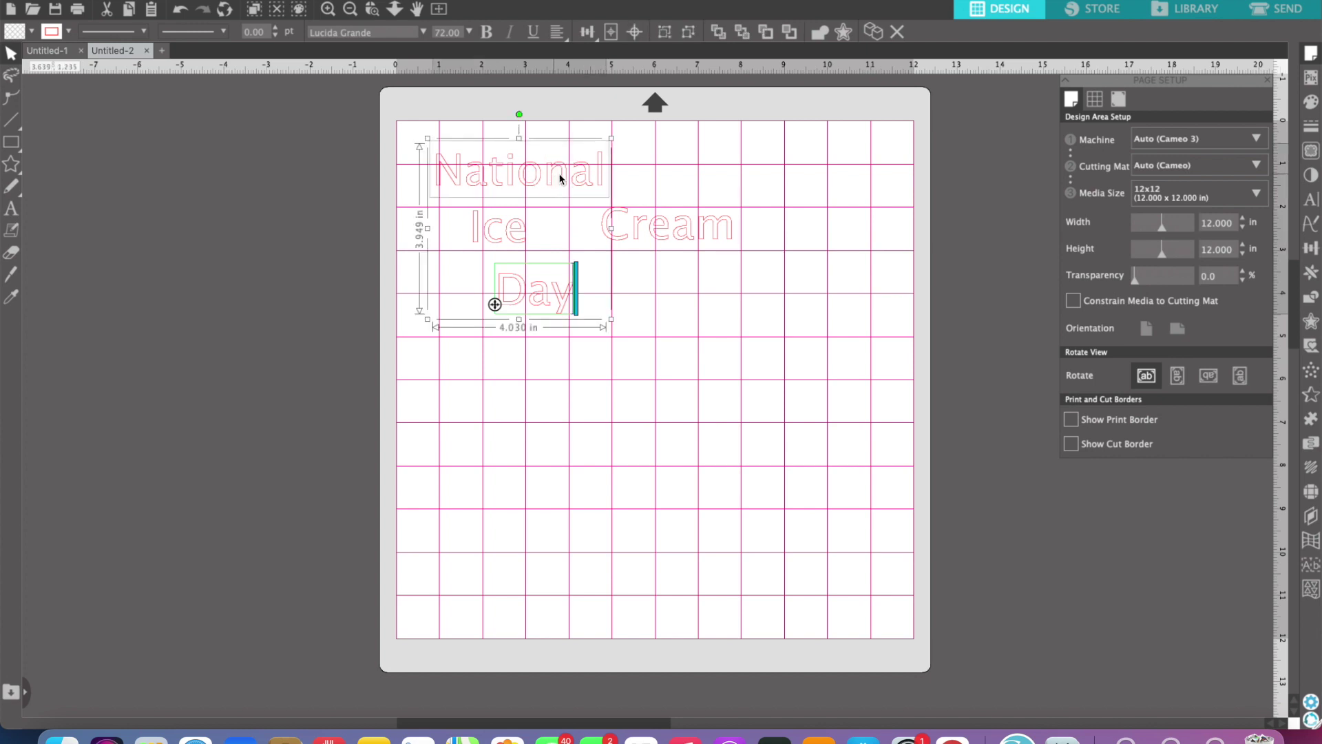
pyautogui.click(1311, 201)
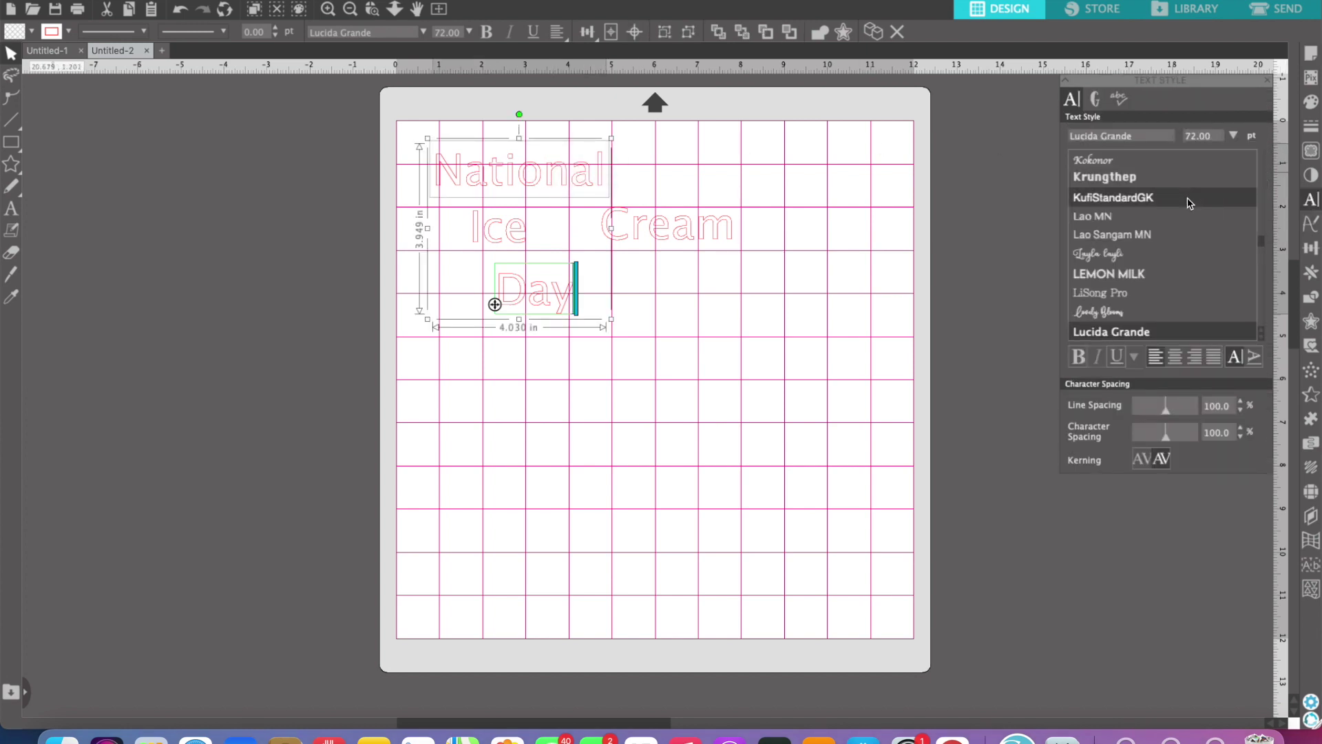
# Step: Try the LEMON MILK, Raanana, Risalah Cinta and Rockwell fonts on "National"
pyautogui.click(1135, 283)
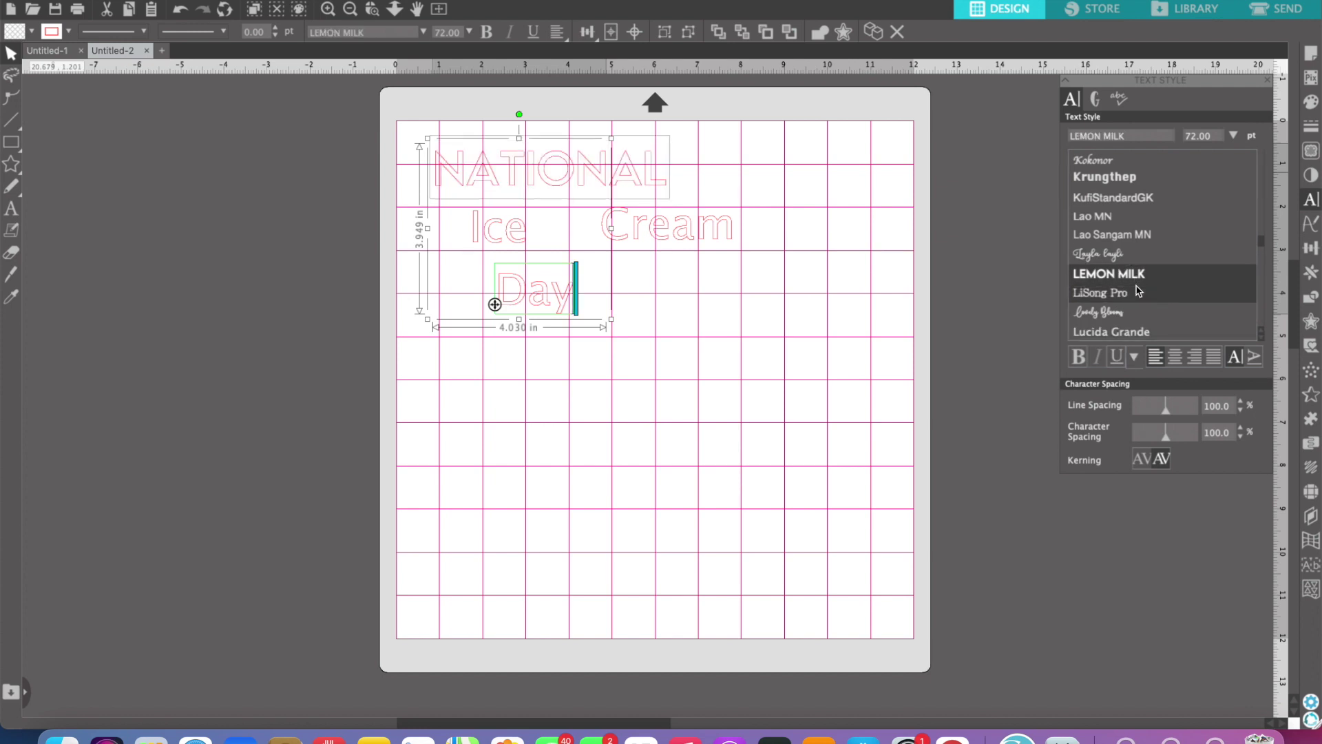
pyautogui.scroll(-6, 1137, 284)
pyautogui.scroll(-5, 1138, 289)
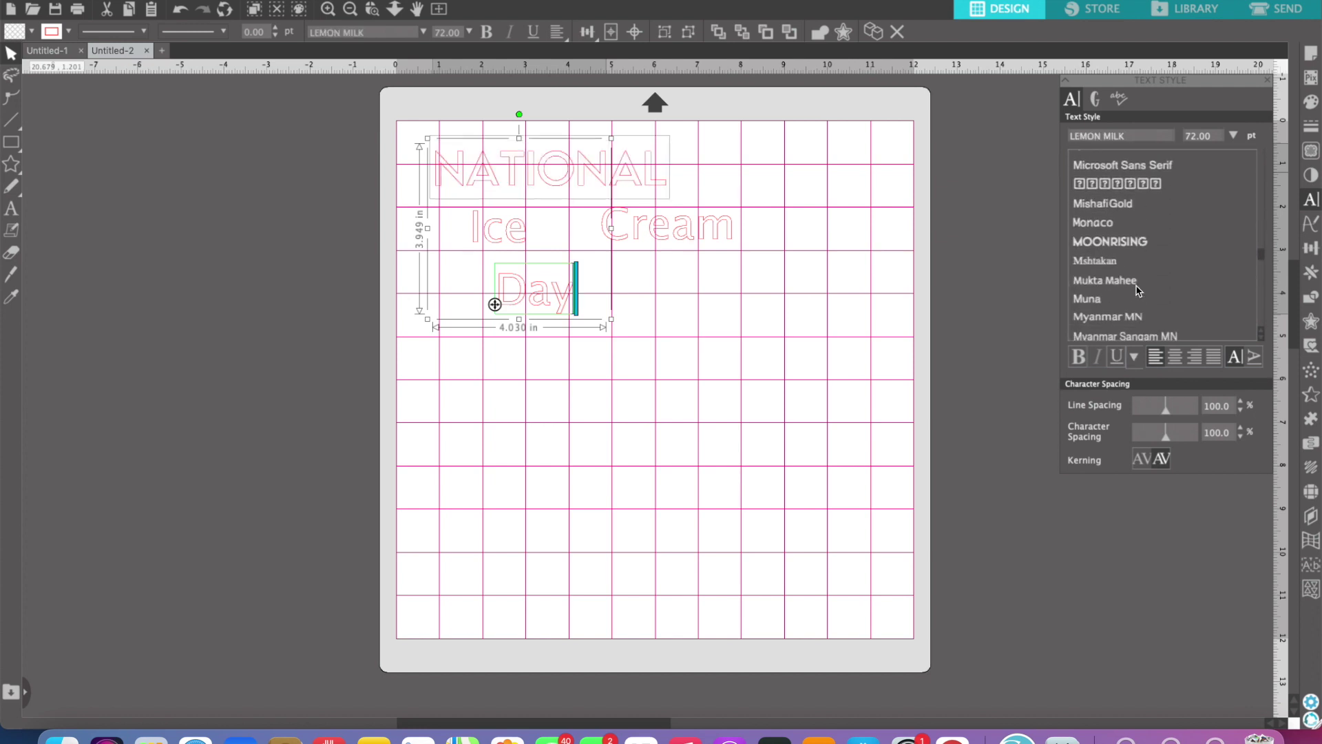
pyautogui.scroll(-5, 1137, 289)
pyautogui.scroll(-4, 1138, 289)
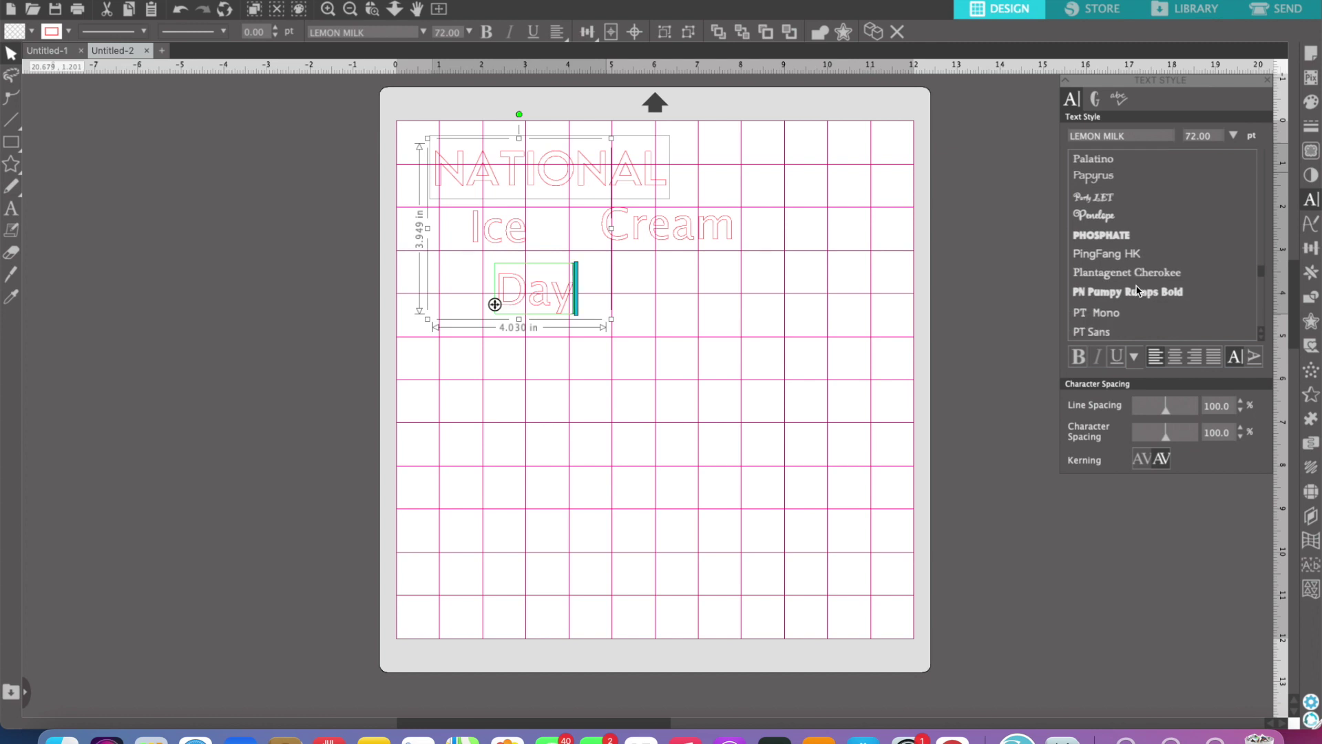
pyautogui.scroll(-5, 1138, 289)
pyautogui.scroll(-1, 1138, 290)
pyautogui.scroll(-3, 1138, 290)
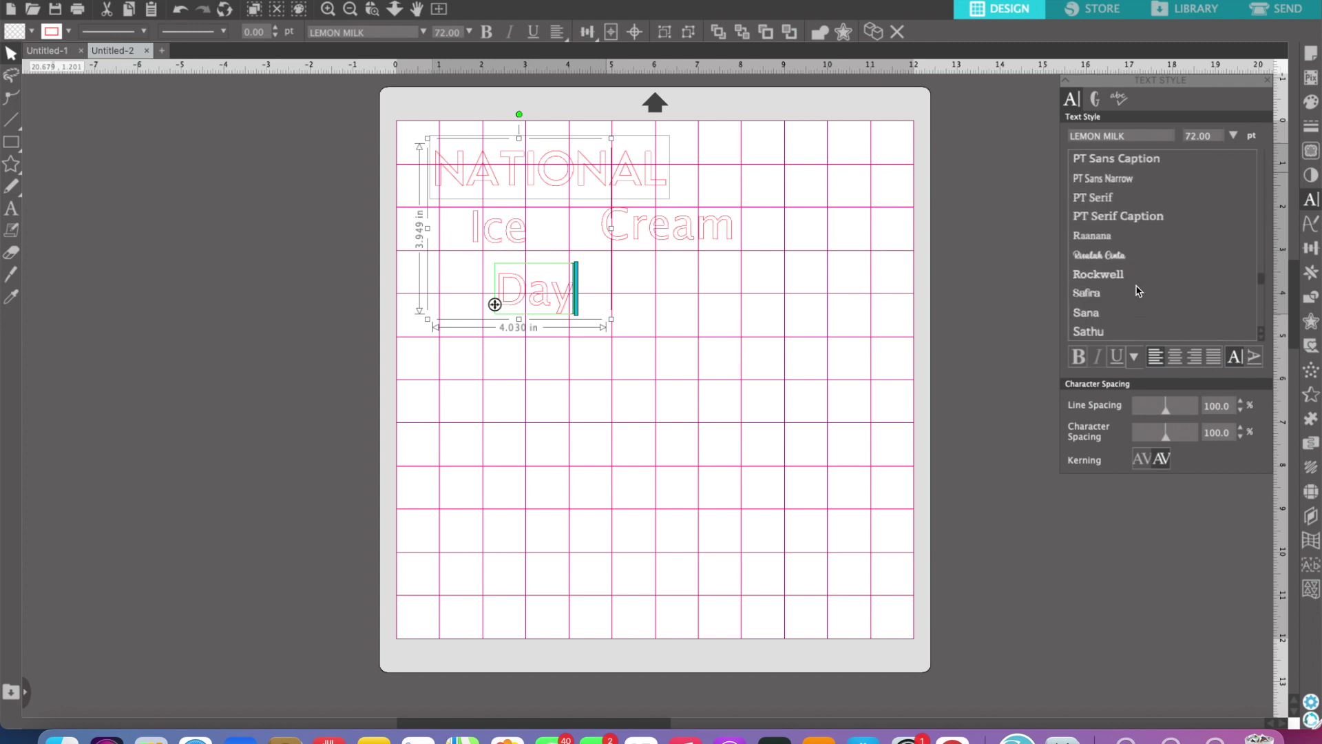
pyautogui.click(1100, 239)
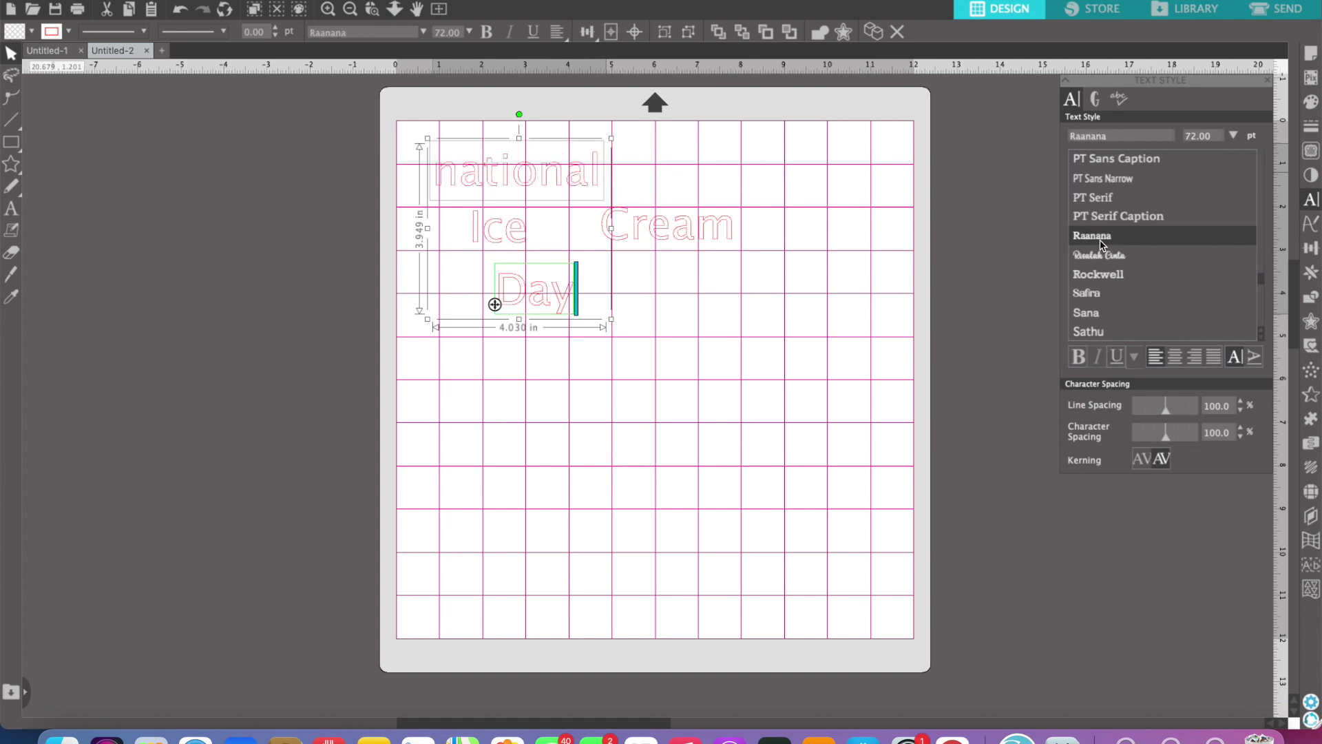
pyautogui.press('Down')
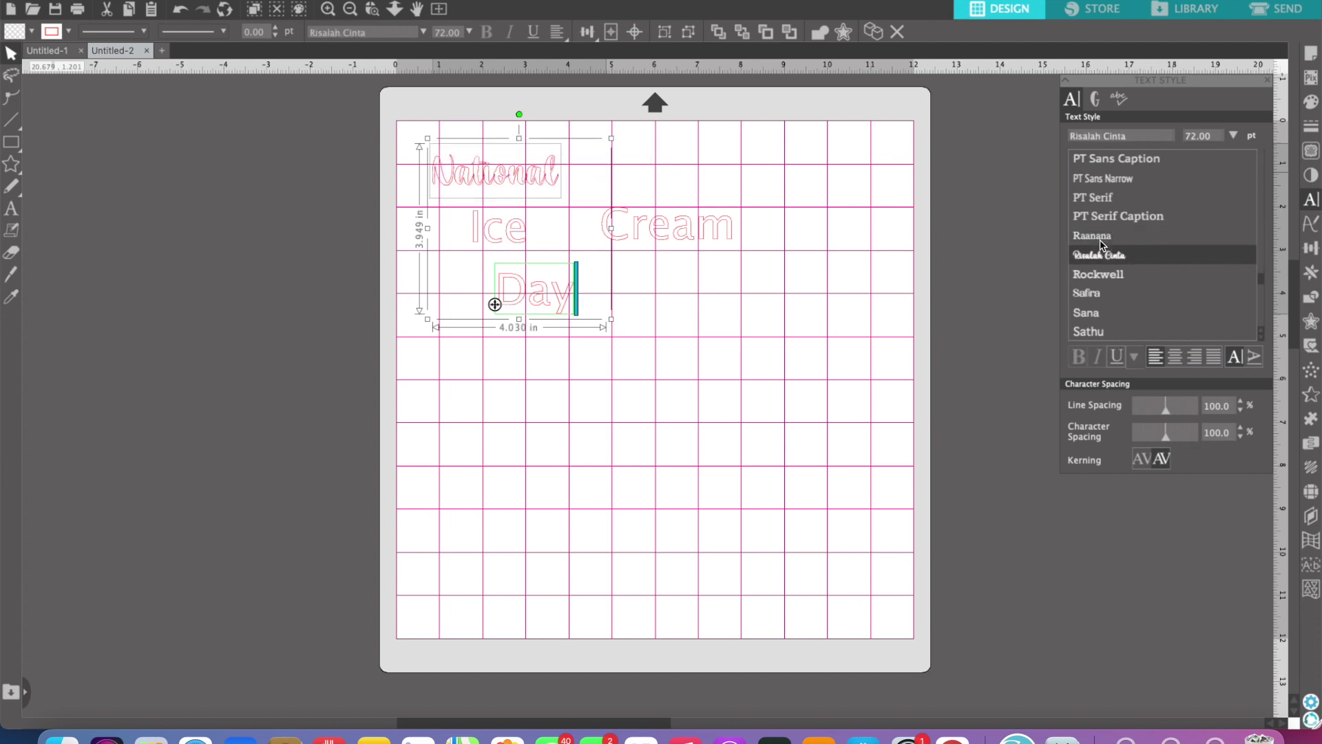
pyautogui.press('Down')
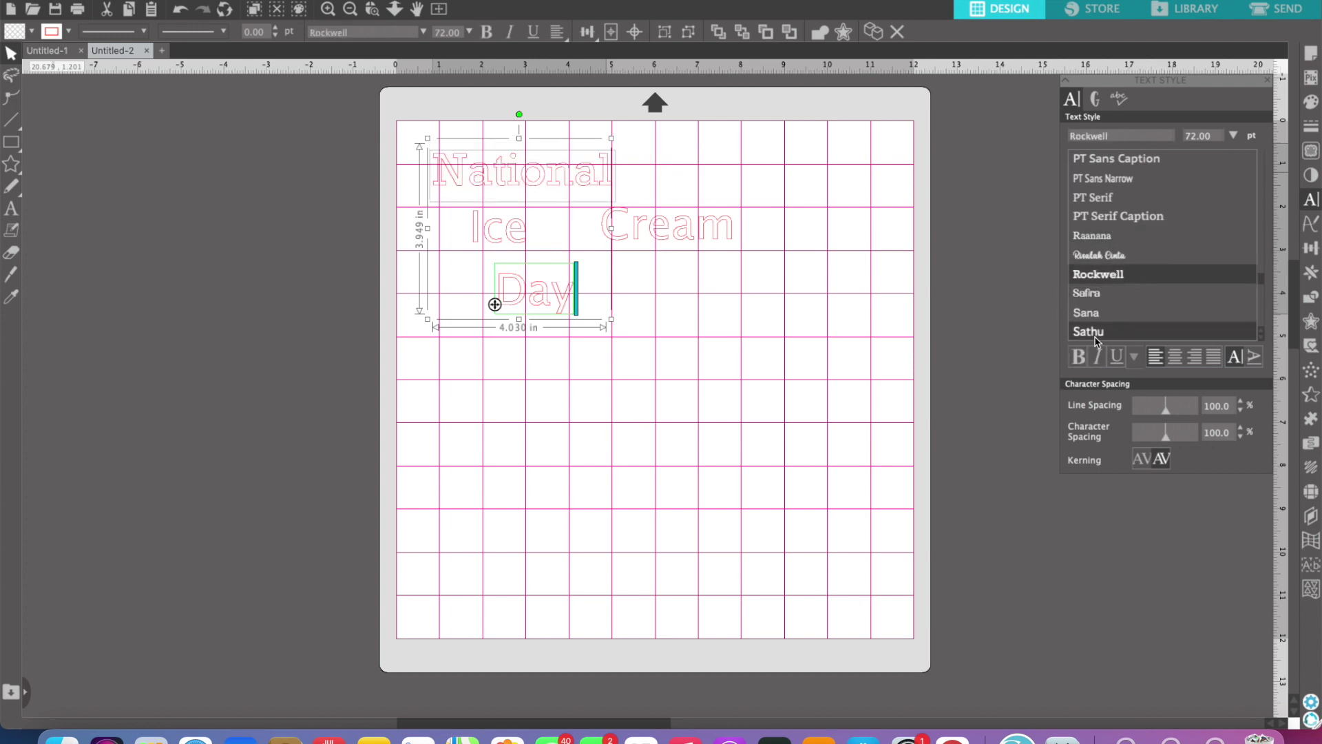
# Step: Try the Standly script font on the word "National"
pyautogui.scroll(-3, 1113, 318)
pyautogui.scroll(-1, 1114, 318)
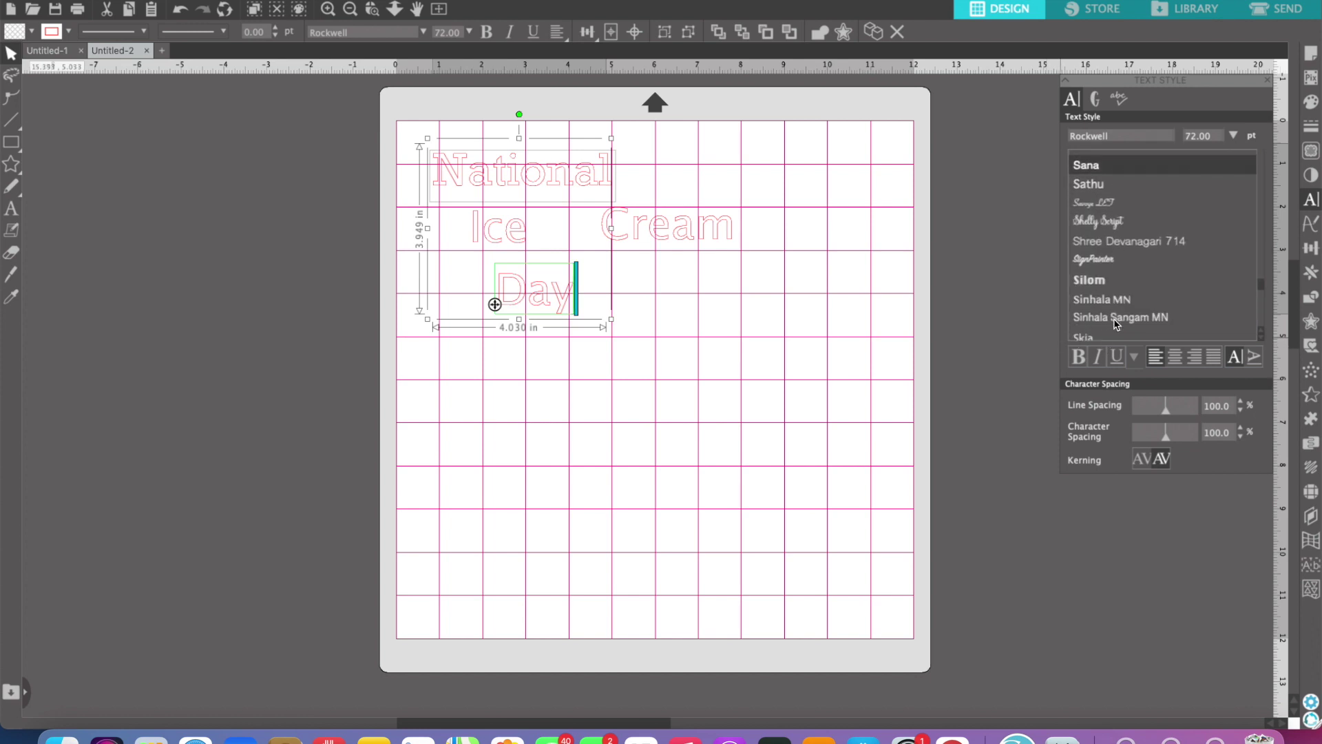
pyautogui.scroll(-1, 1117, 325)
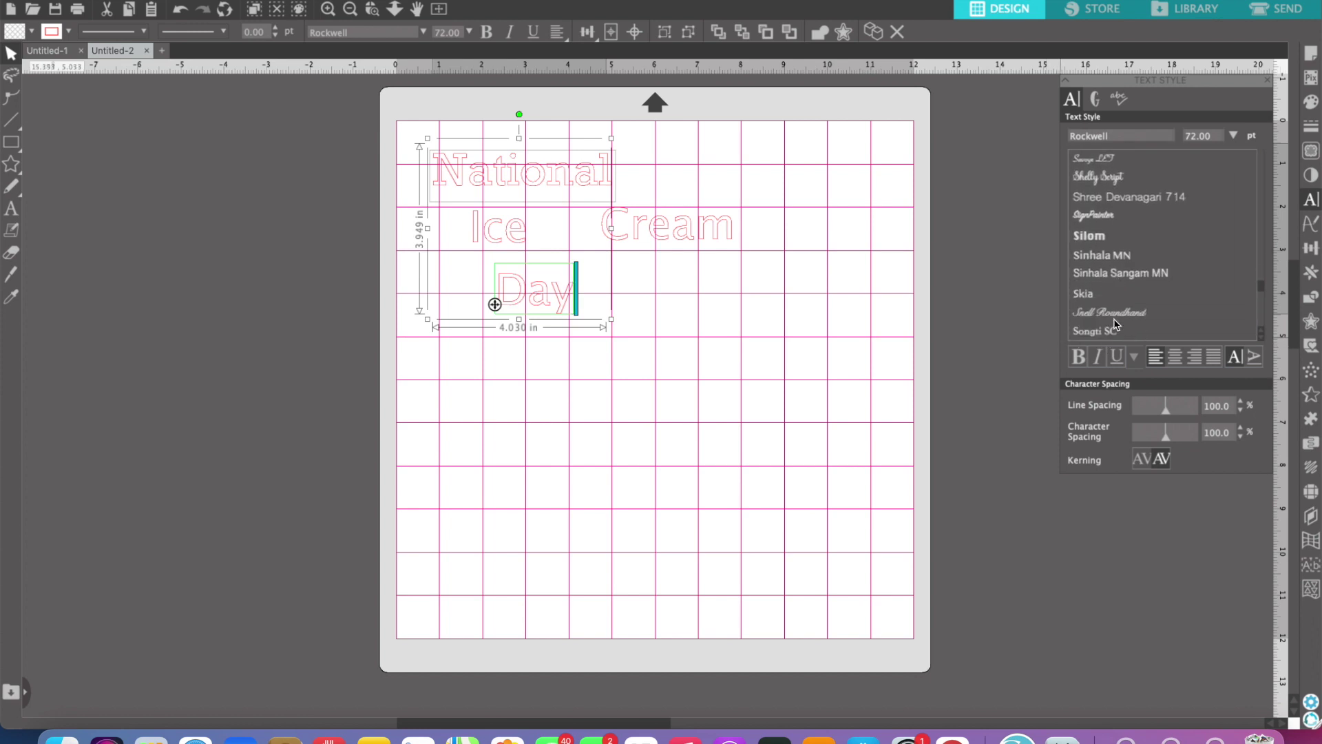
pyautogui.scroll(-1, 1118, 324)
pyautogui.click(1088, 312)
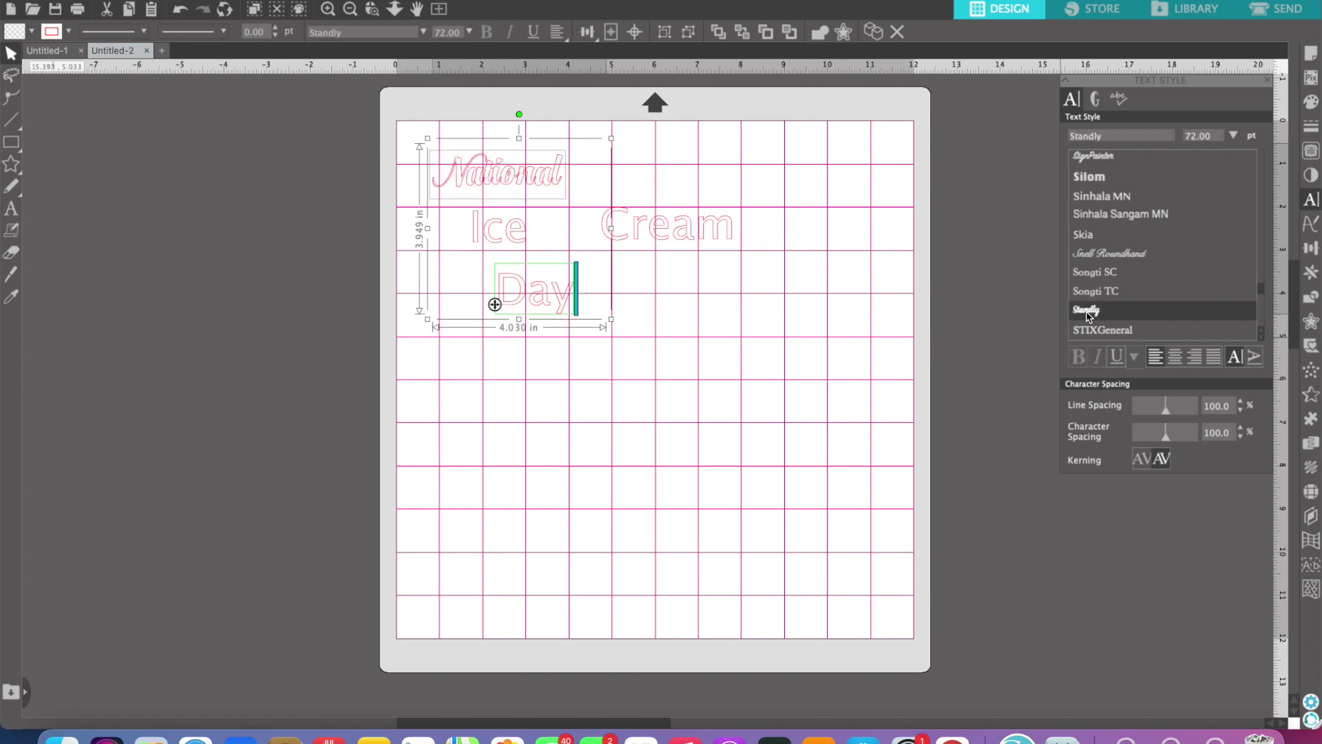
# Step: Set the font of "National" to Watermelon Family and deselect the text
pyautogui.scroll(-5, 1092, 317)
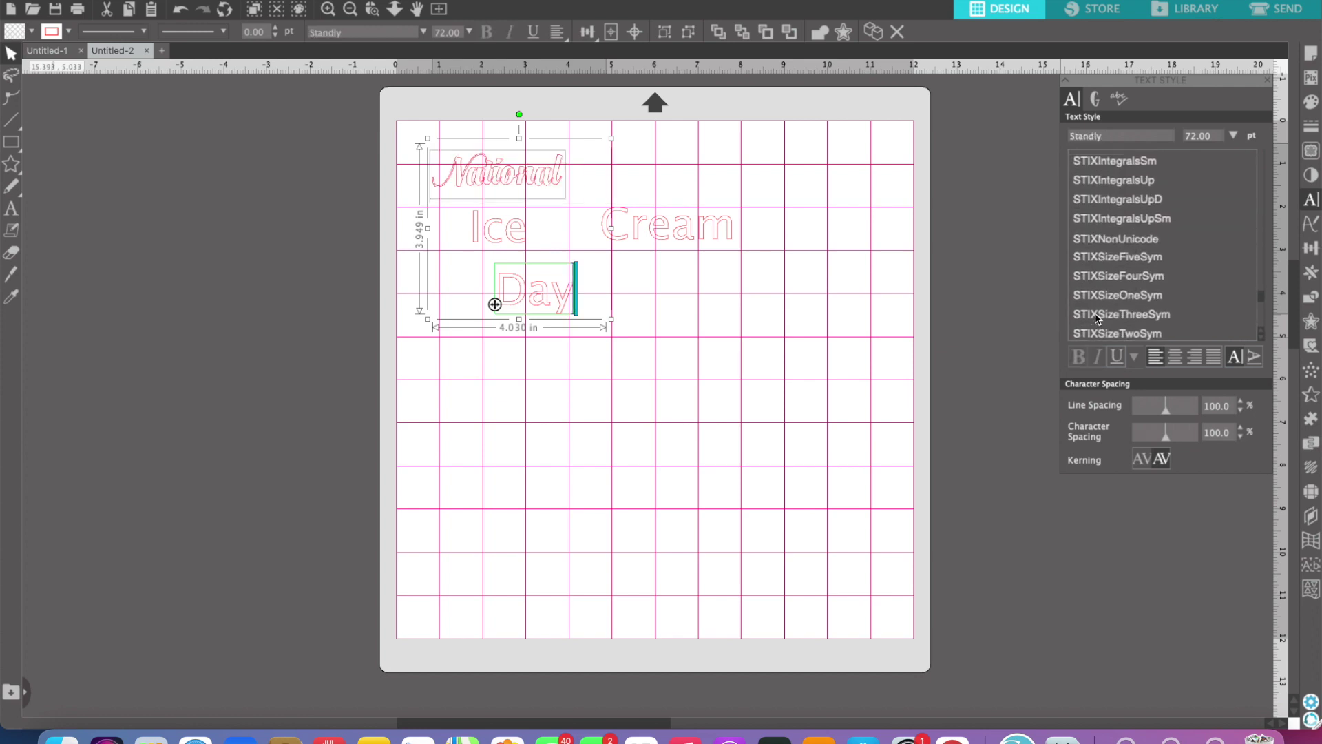
pyautogui.scroll(-5, 1097, 318)
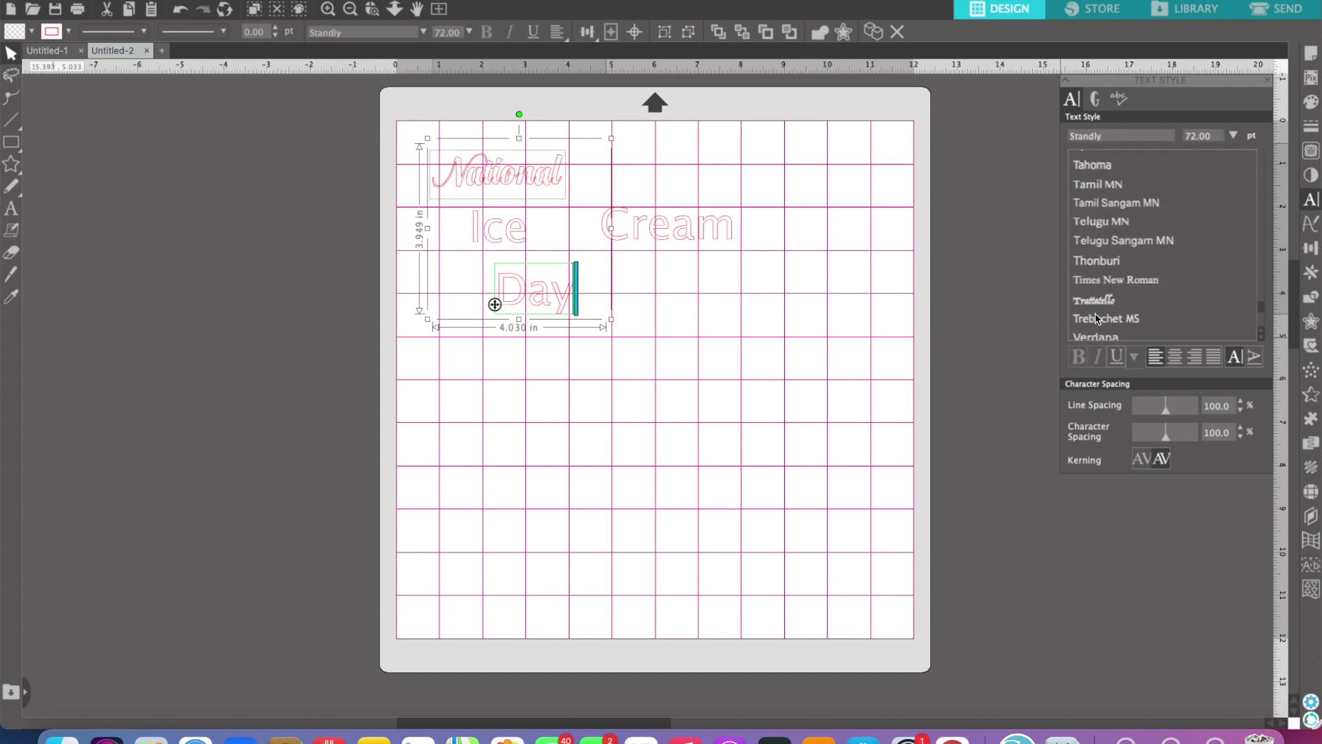
pyautogui.scroll(-2, 1096, 317)
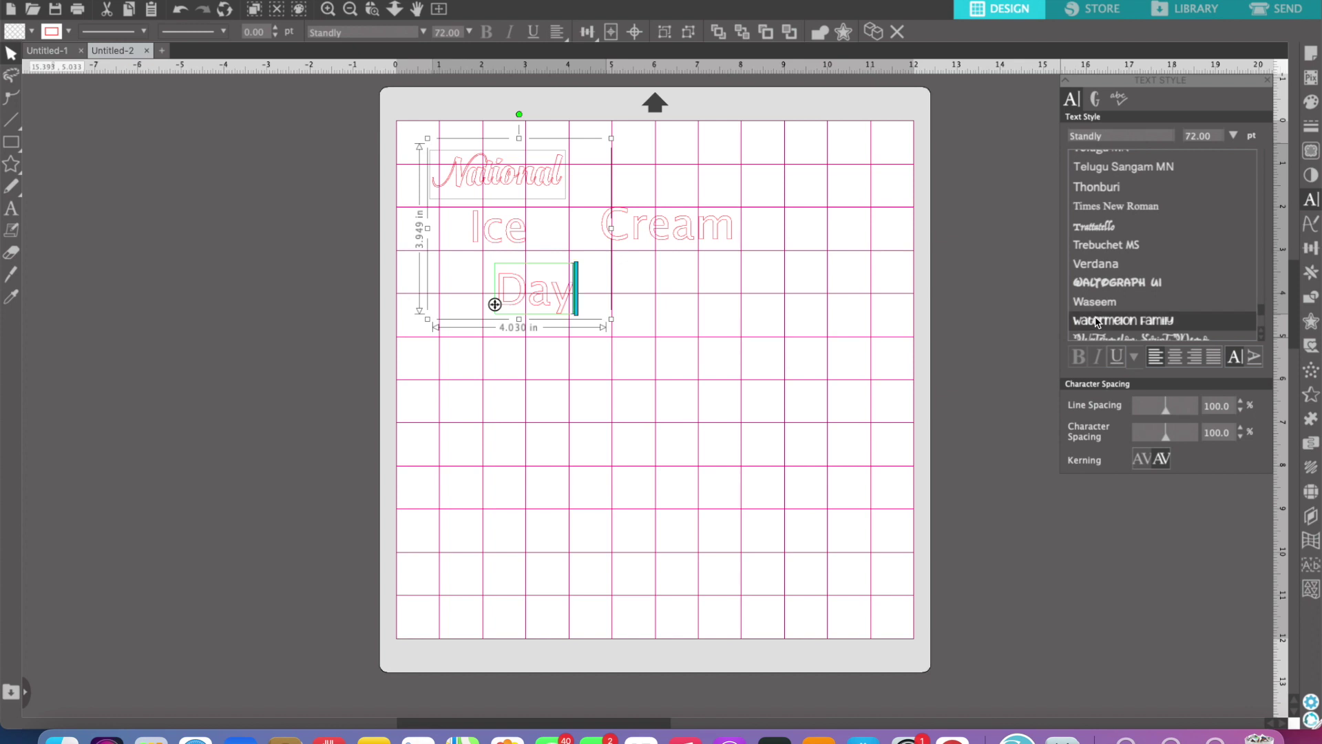
pyautogui.click(1083, 327)
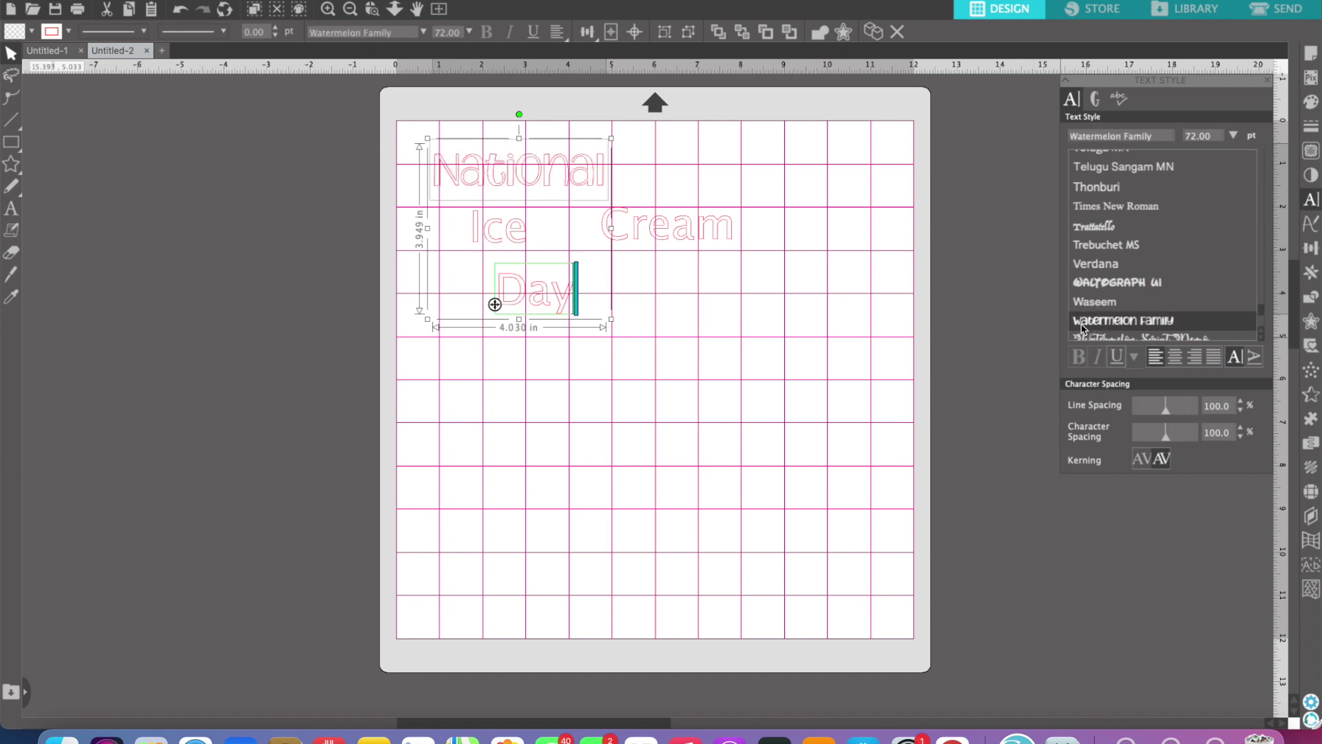
pyautogui.click(660, 391)
# Step: Set the font of the word "Day" to Watermelon Family
pyautogui.click(547, 295)
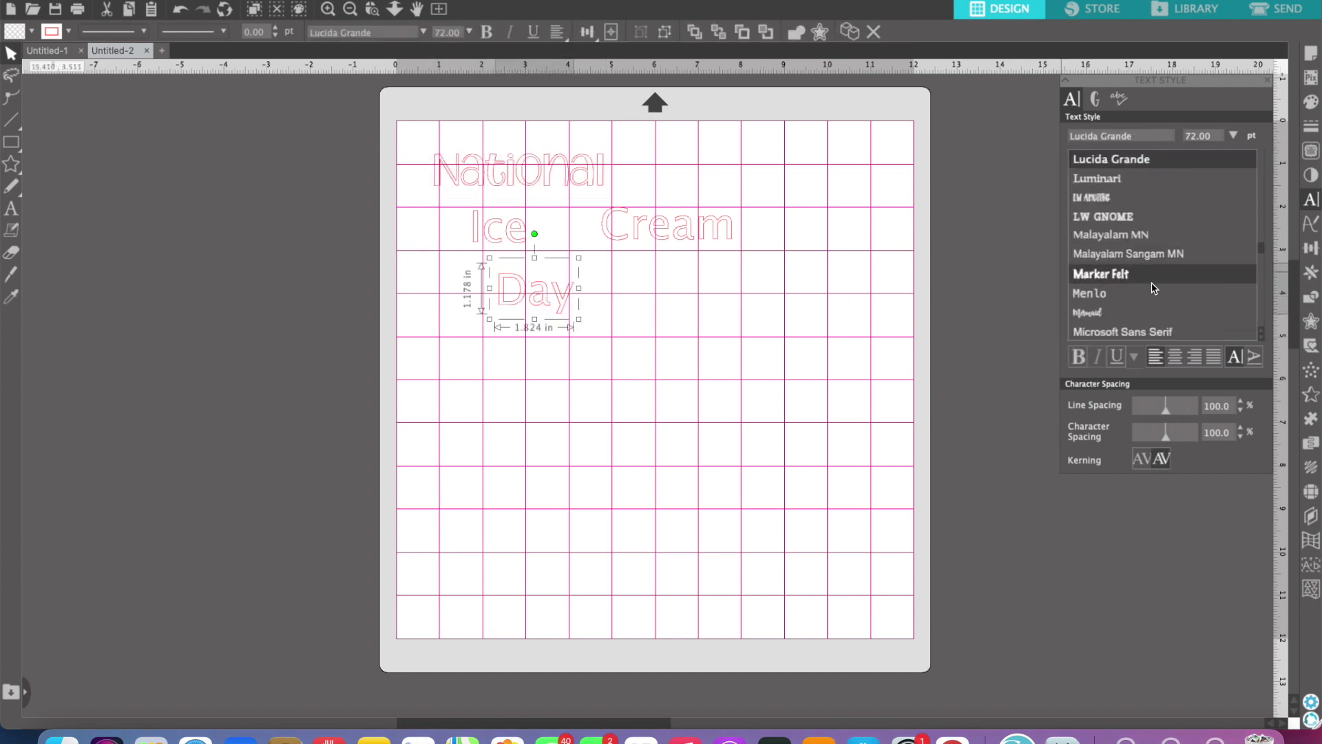
pyautogui.moveTo(1262, 248); pyautogui.dragTo(1265, 342)
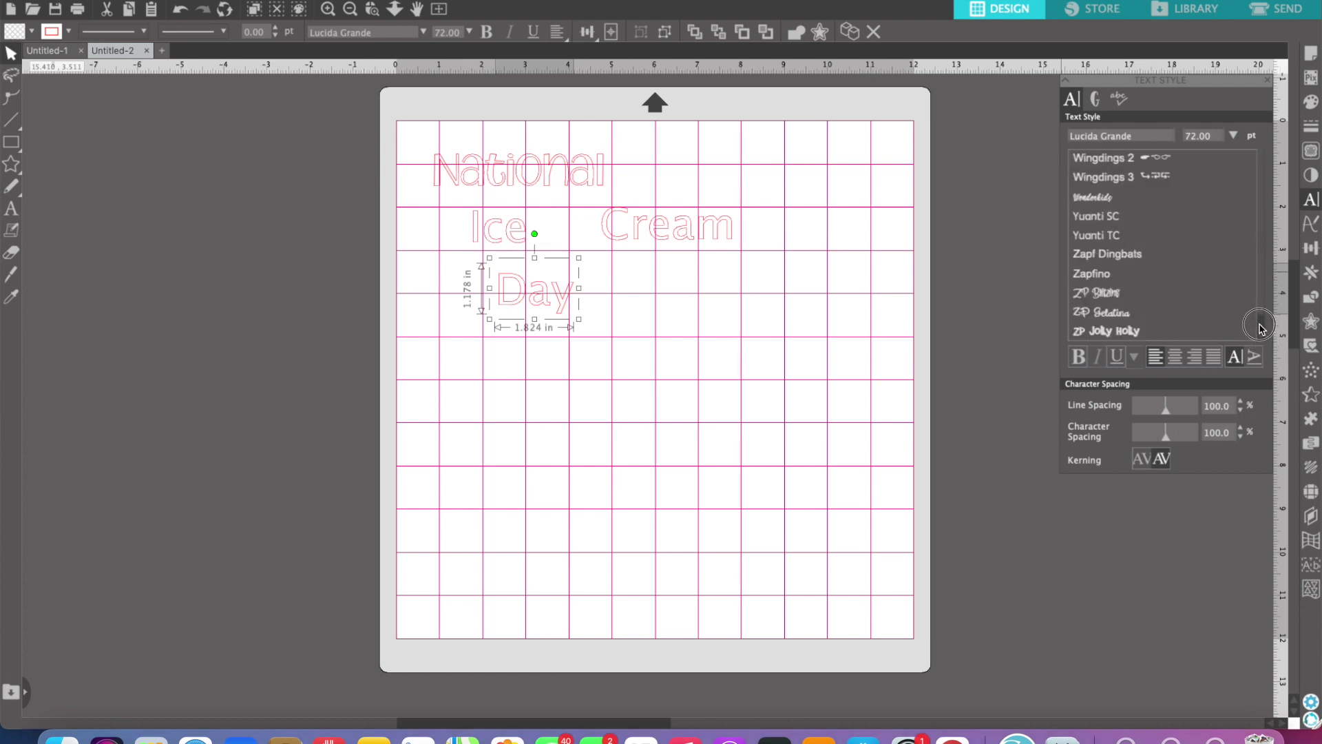
pyautogui.click(1263, 299)
pyautogui.click(1123, 235)
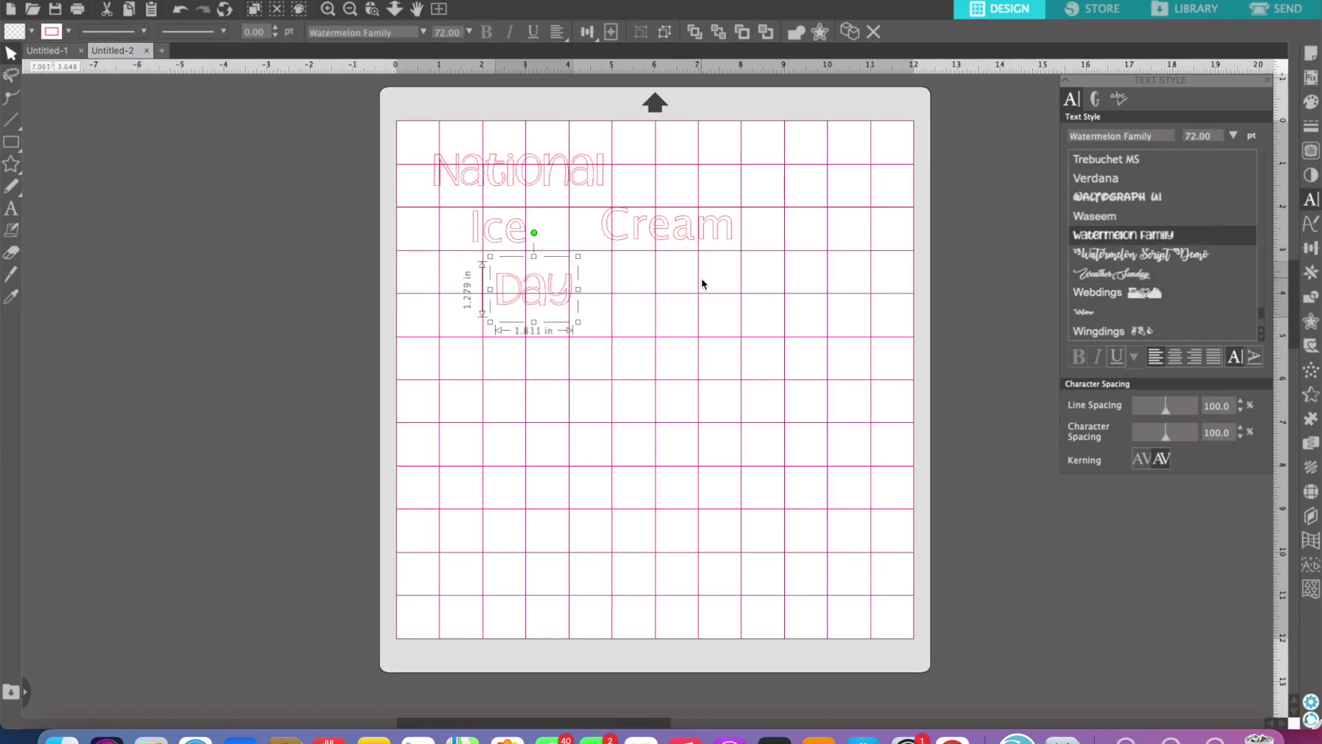
# Step: Set the font of the word "Ice" to Standly
pyautogui.click(502, 237)
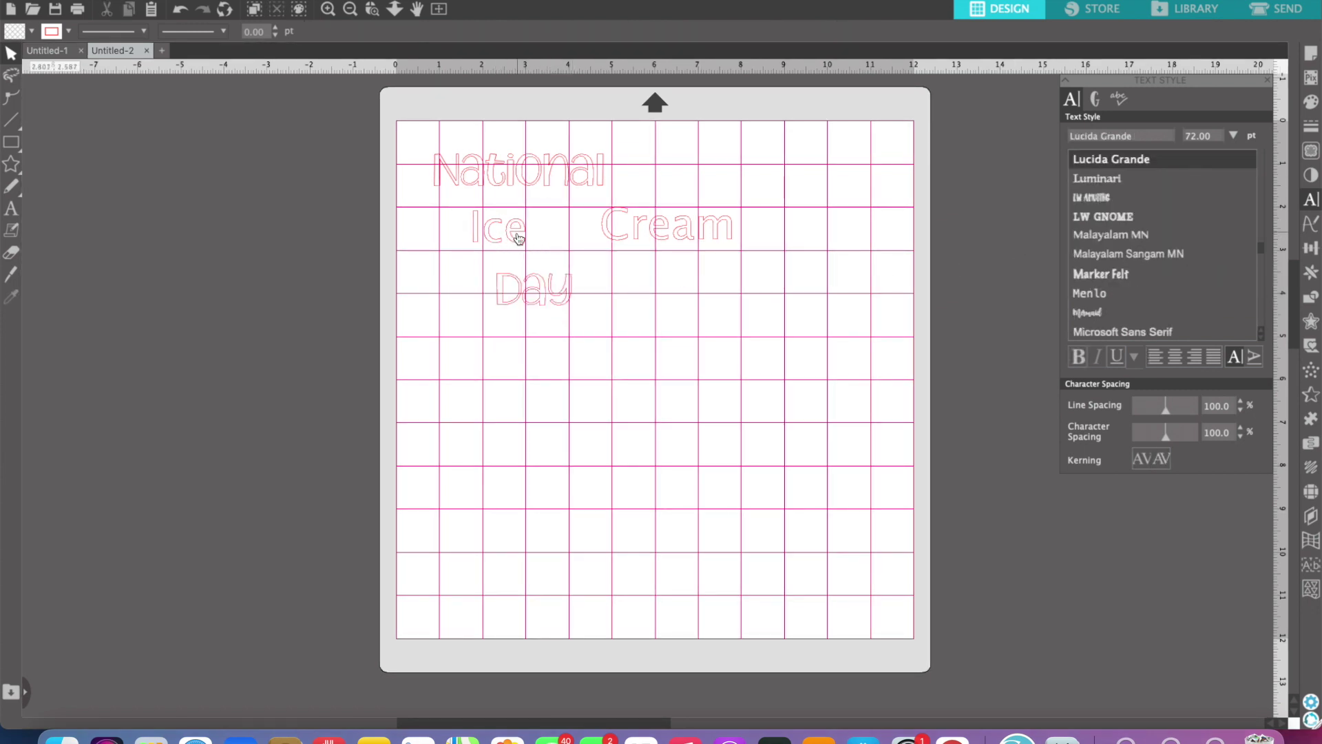
pyautogui.click(519, 239)
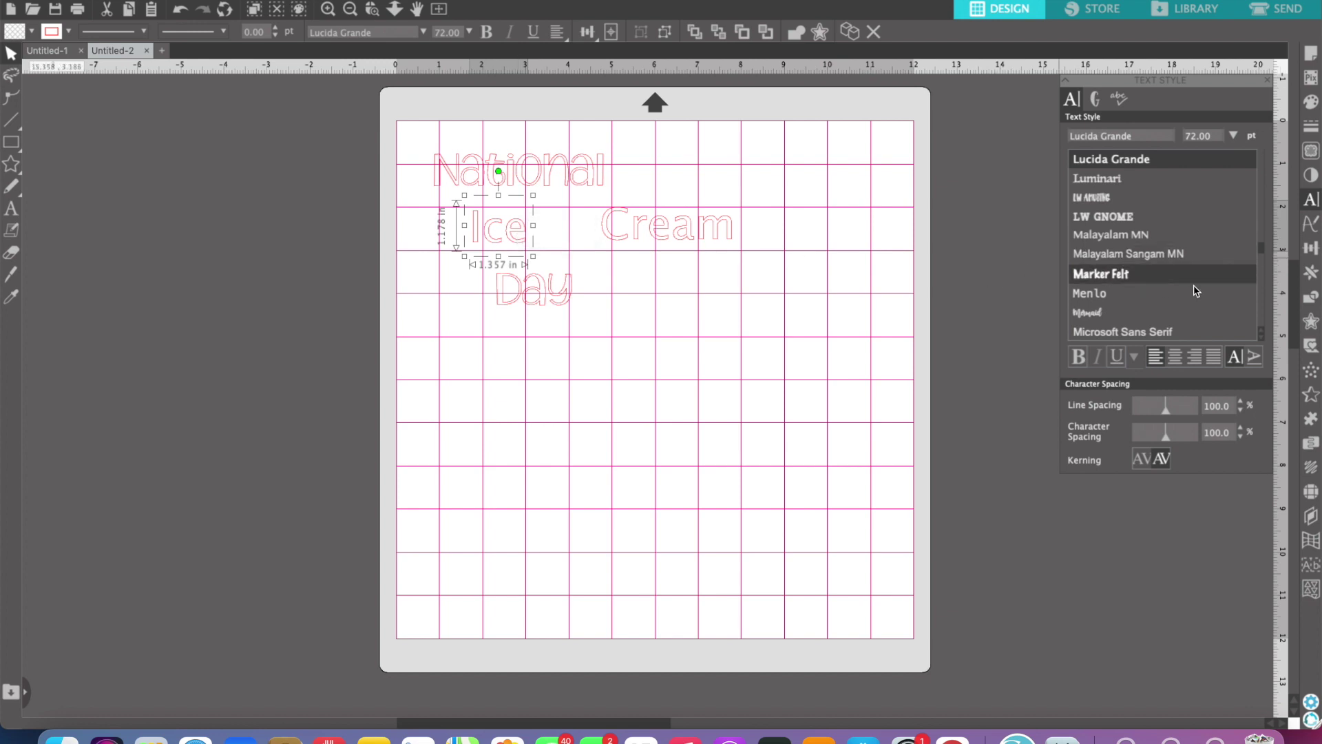
pyautogui.moveTo(1264, 252); pyautogui.dragTo(1263, 298)
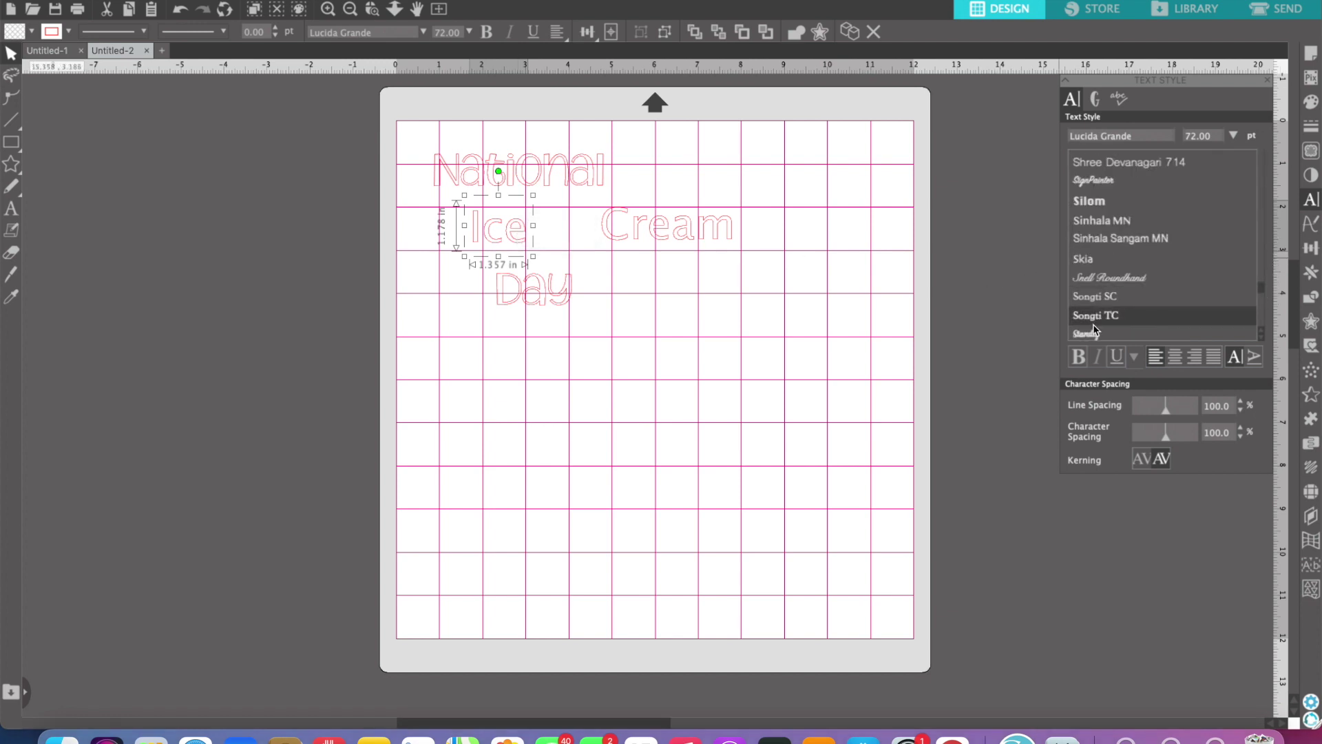
pyautogui.click(1088, 332)
# Step: Set the font of the word "Cream" to Standly
pyautogui.click(696, 241)
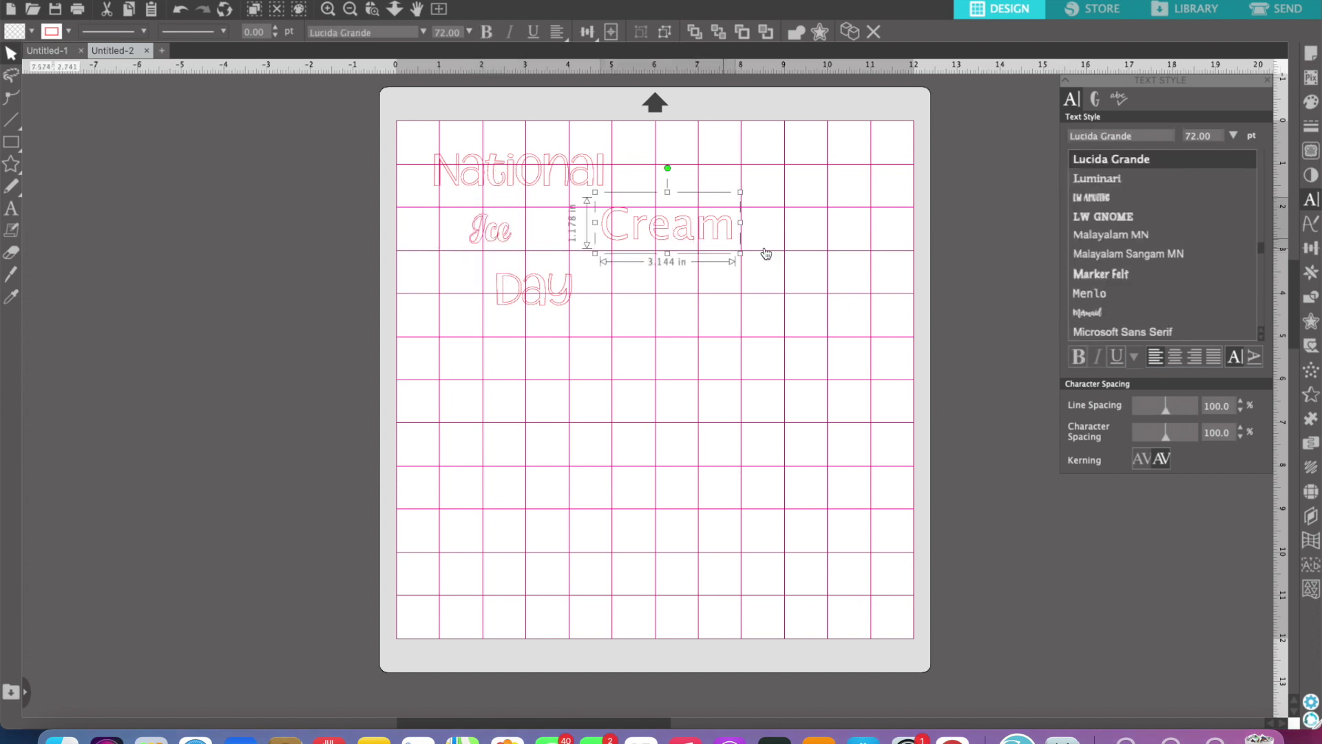
pyautogui.moveTo(1265, 253); pyautogui.dragTo(1267, 292)
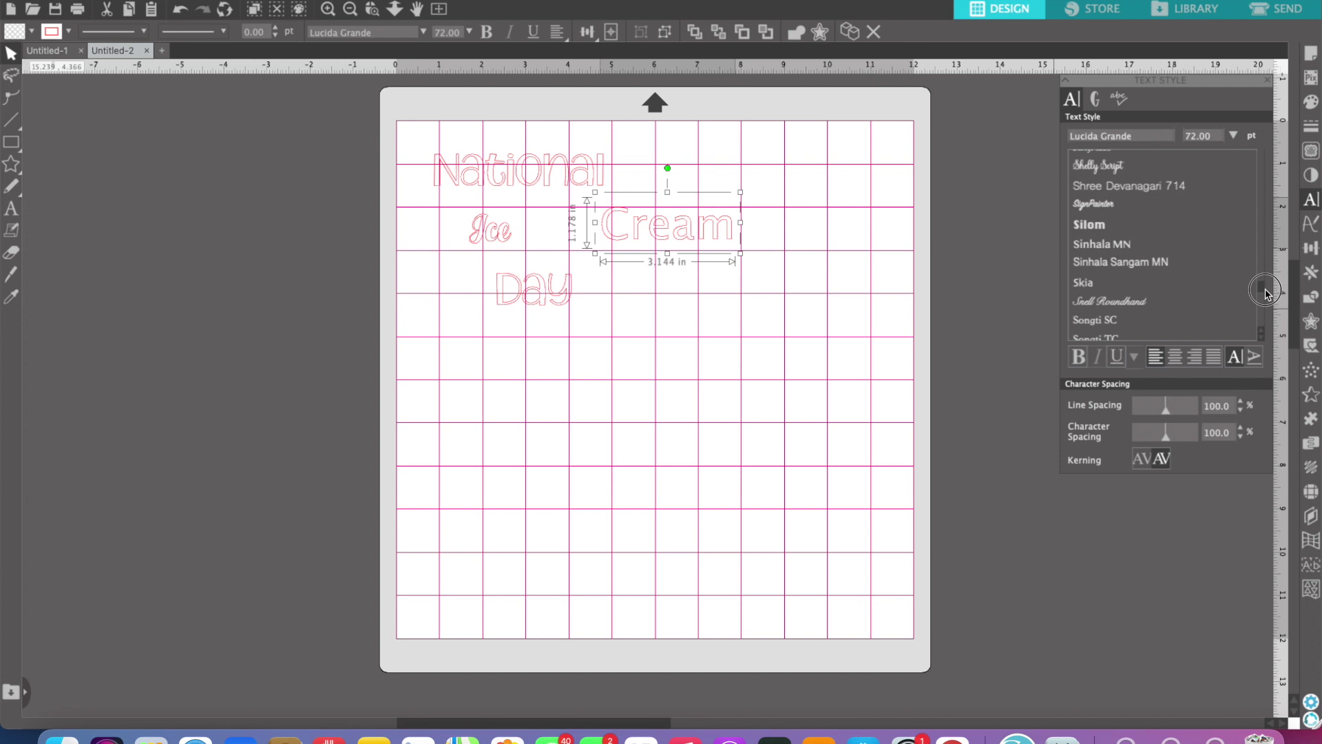
pyautogui.moveTo(1266, 292); pyautogui.dragTo(1266, 301)
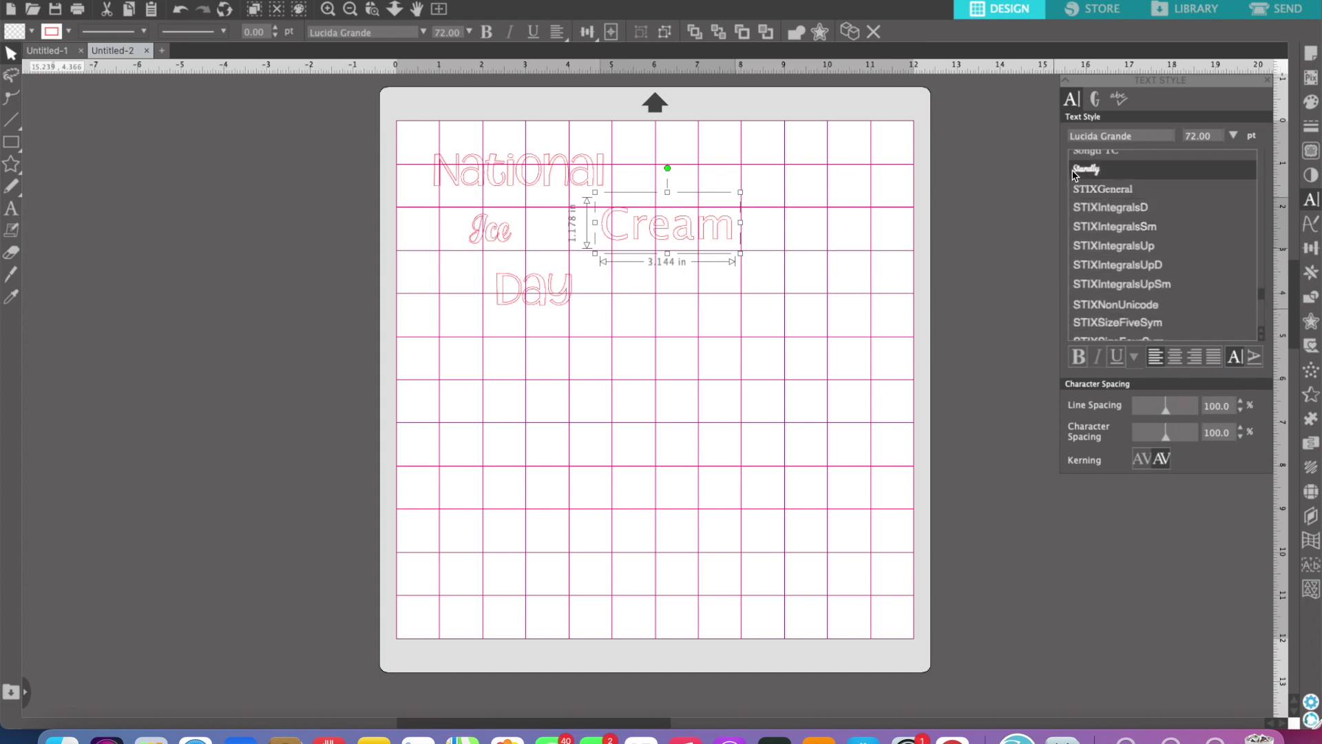
pyautogui.click(1075, 172)
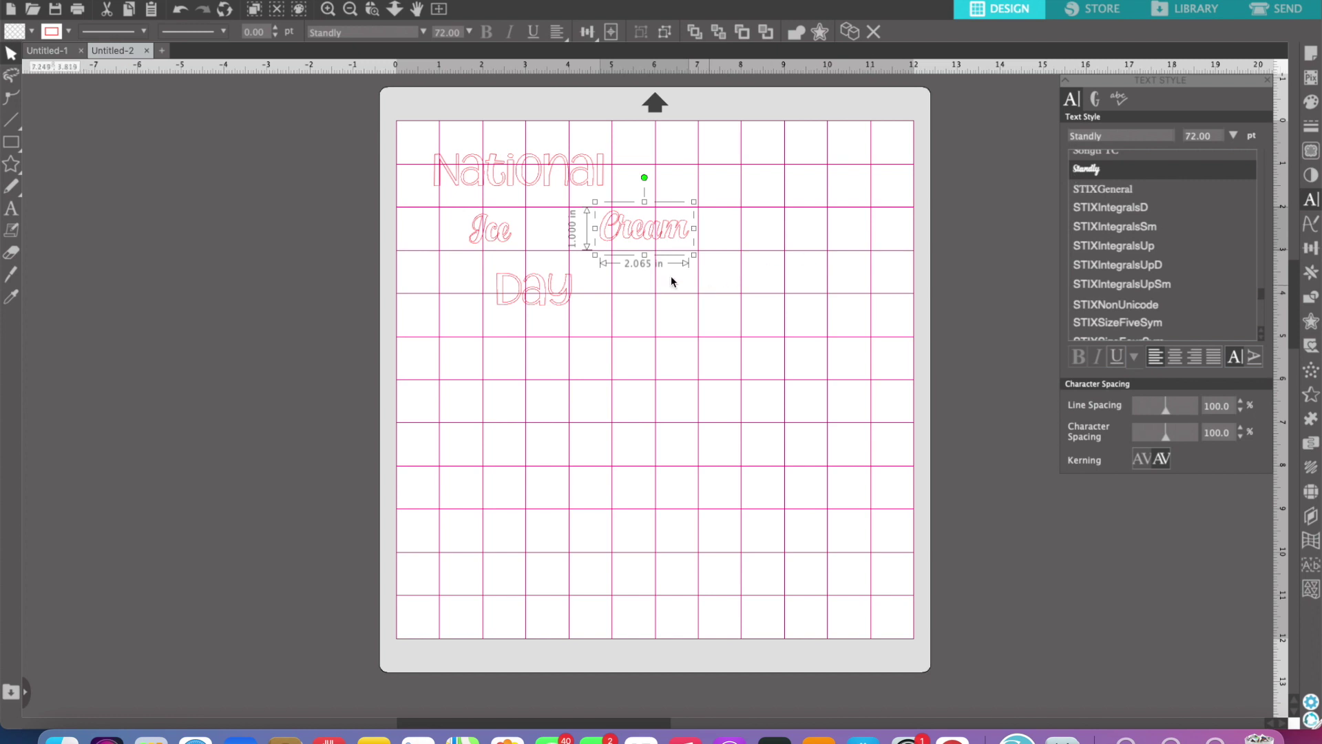
# Step: Examine the enlarged word arrangement in the Untitled-1 document, return to Untitled-2 and clear the selection
pyautogui.click(37, 56)
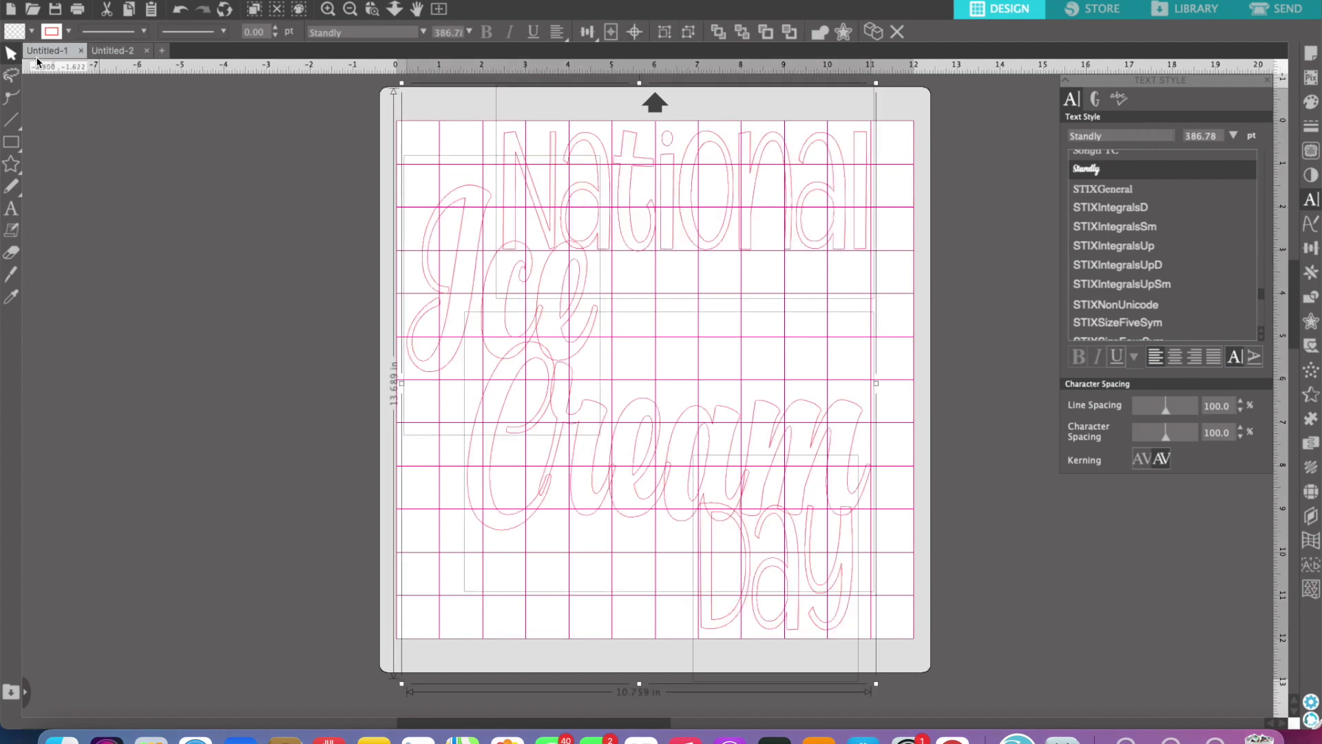
pyautogui.click(112, 50)
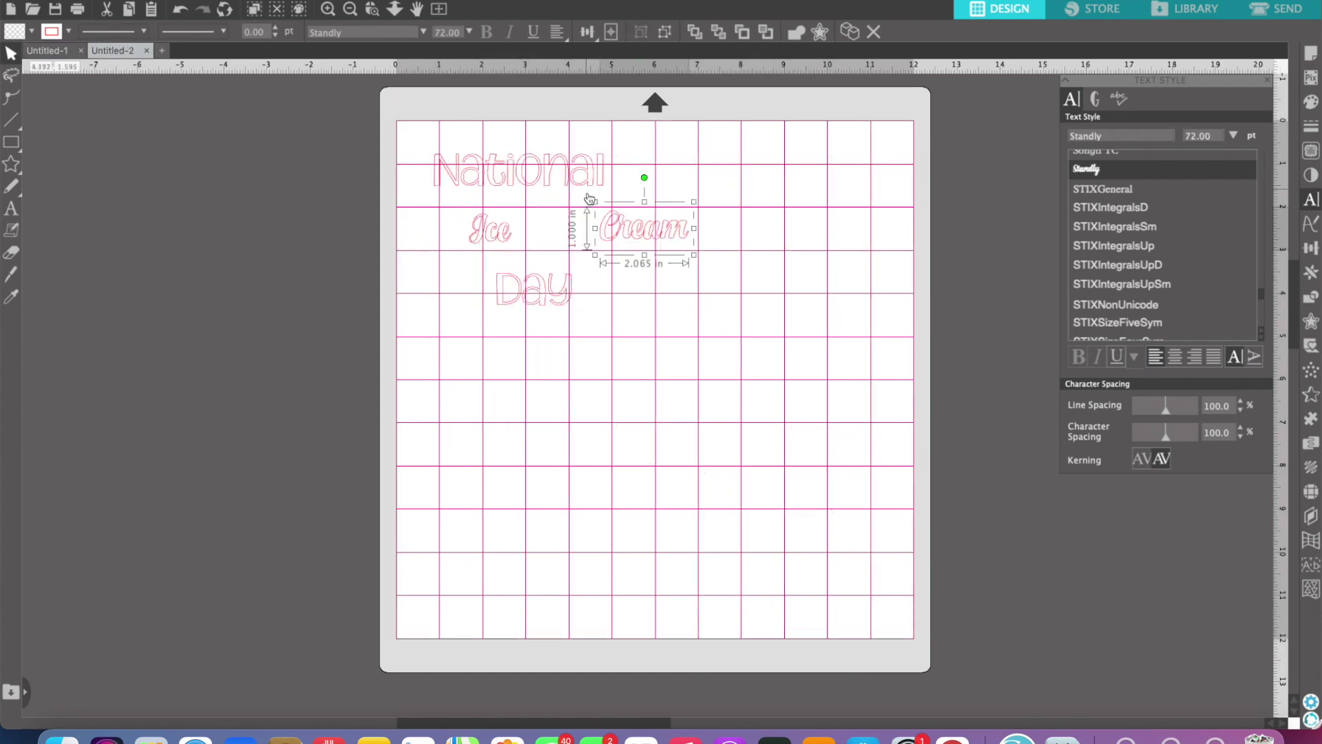
pyautogui.click(655, 361)
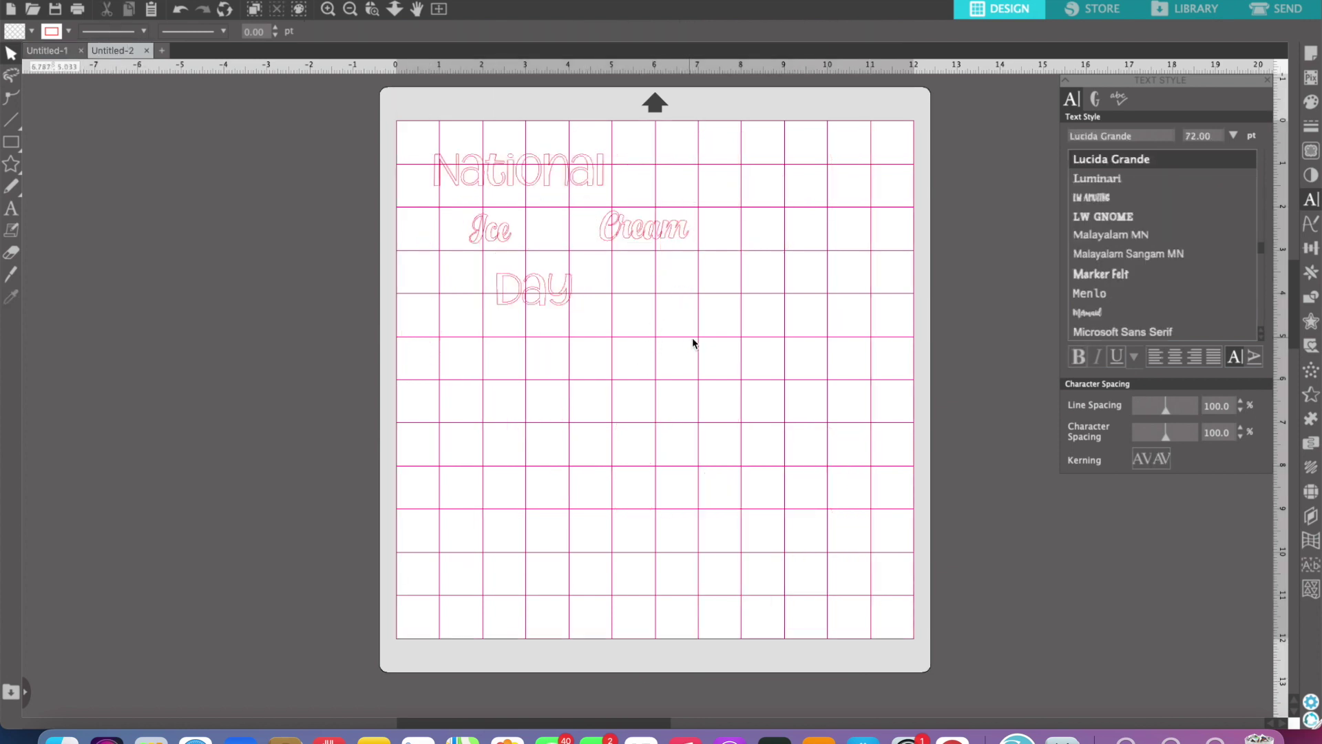
# Step: Enlarge "Ice" and "Cream" together to about 7.76 in overall width, with "Cream" set close beside "Ice" on the same line
pyautogui.click(566, 174)
pyautogui.click(488, 235)
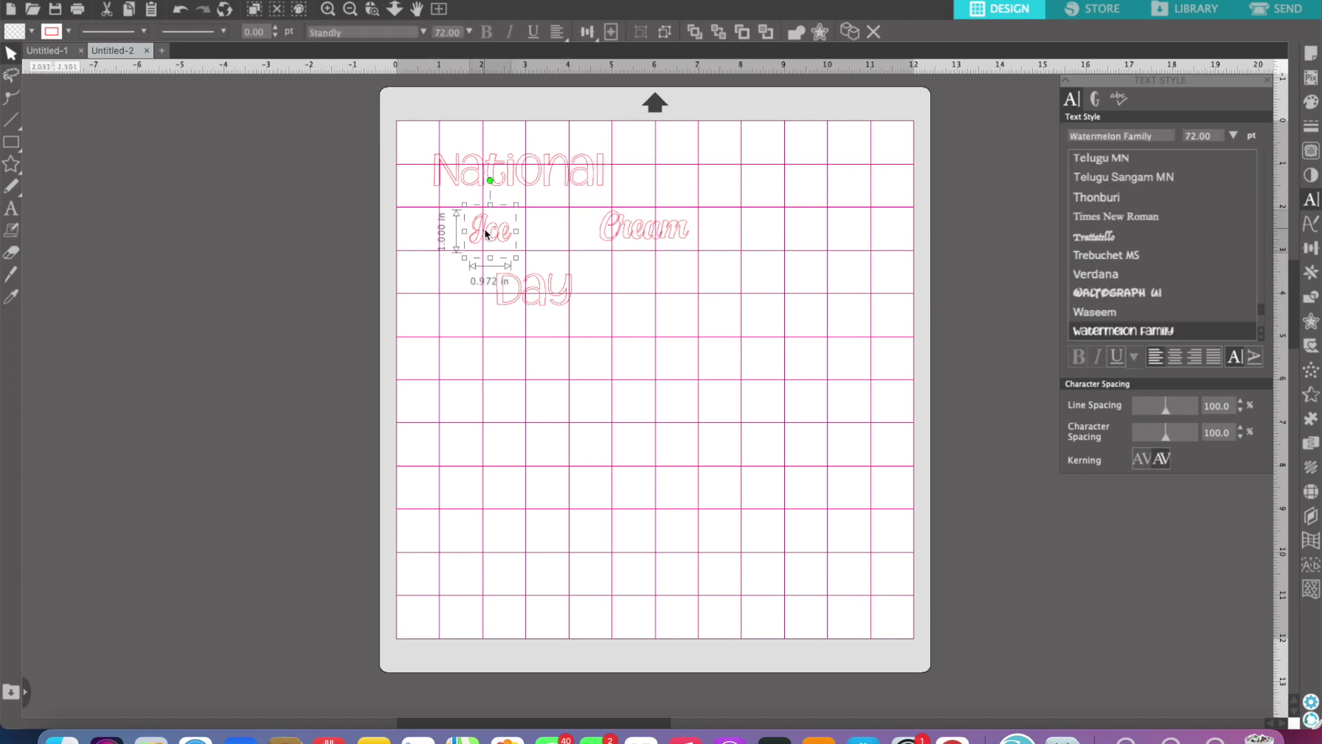
pyautogui.keyDown('shift'); pyautogui.click(642, 239); pyautogui.keyUp('shift')
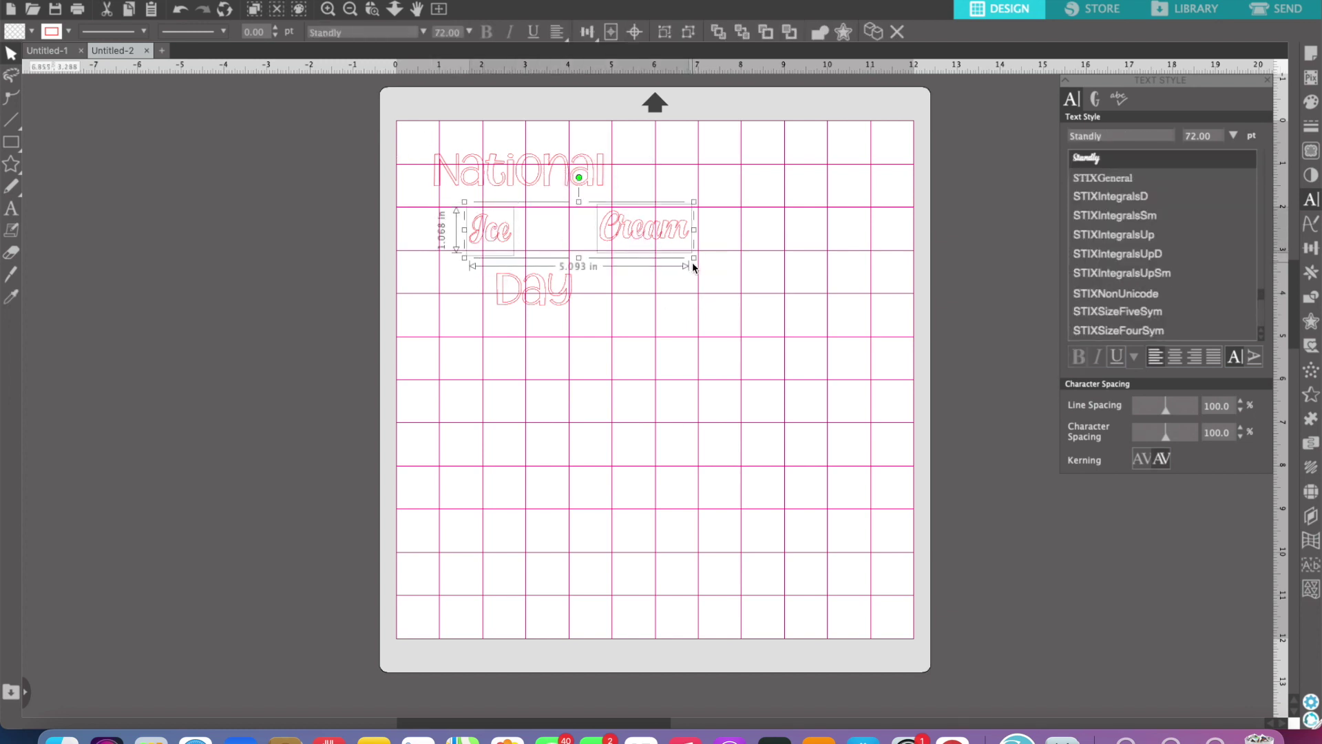
pyautogui.moveTo(694, 257); pyautogui.dragTo(869, 390)
pyautogui.moveTo(813, 259); pyautogui.dragTo(673, 266)
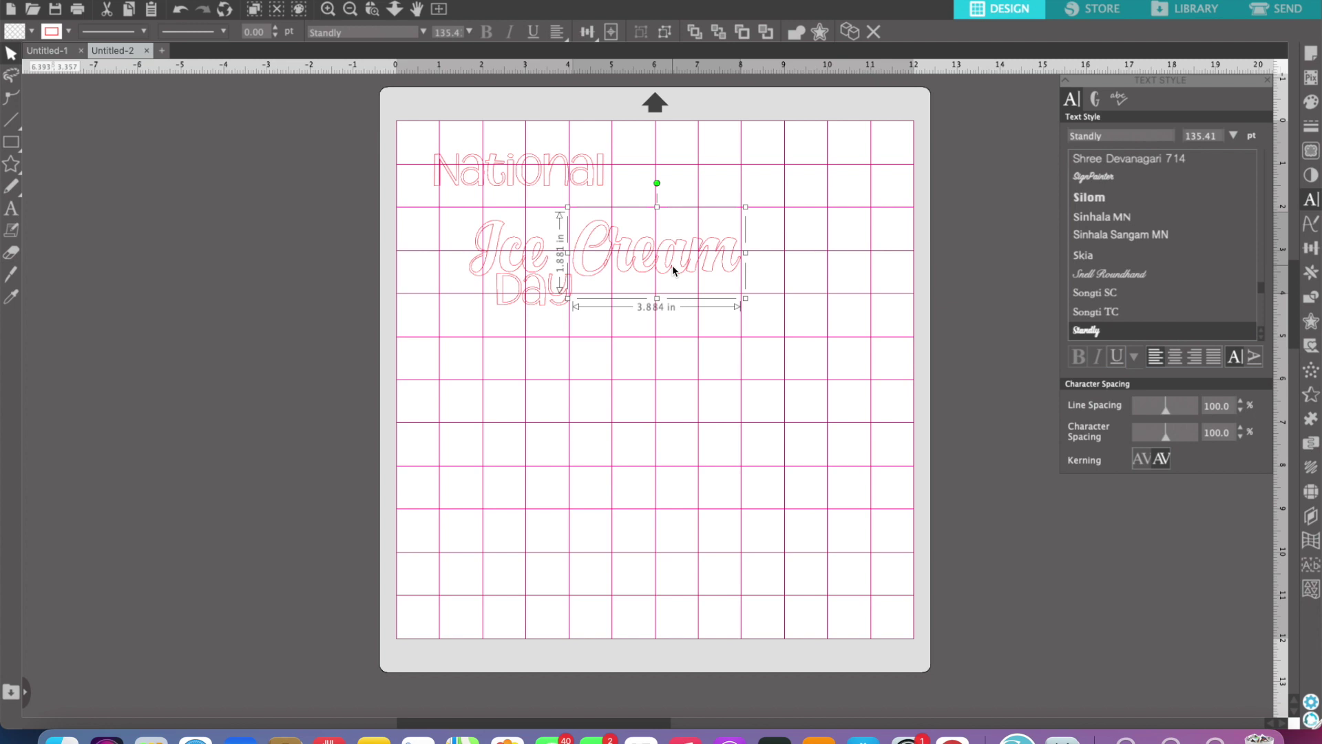
pyautogui.keyDown('shift'); pyautogui.click(520, 254); pyautogui.keyUp('shift')
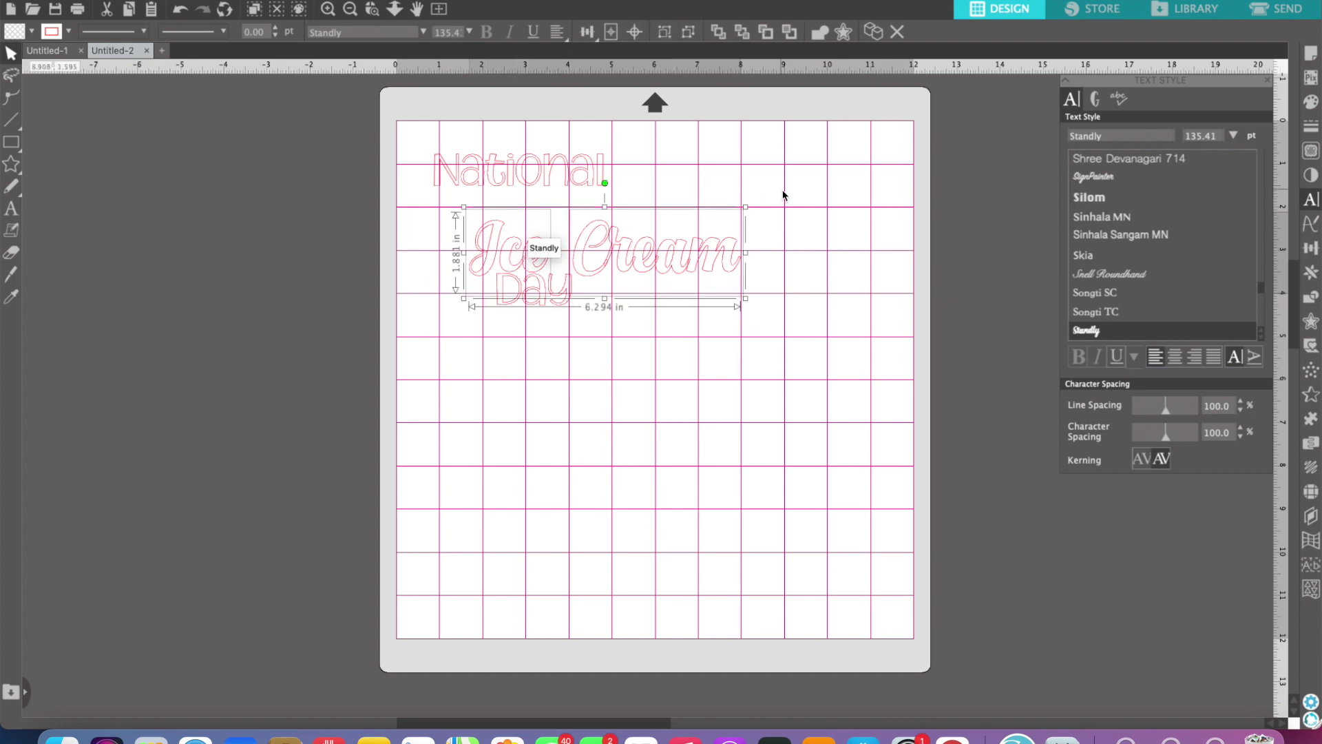
pyautogui.moveTo(745, 206); pyautogui.dragTo(803, 171)
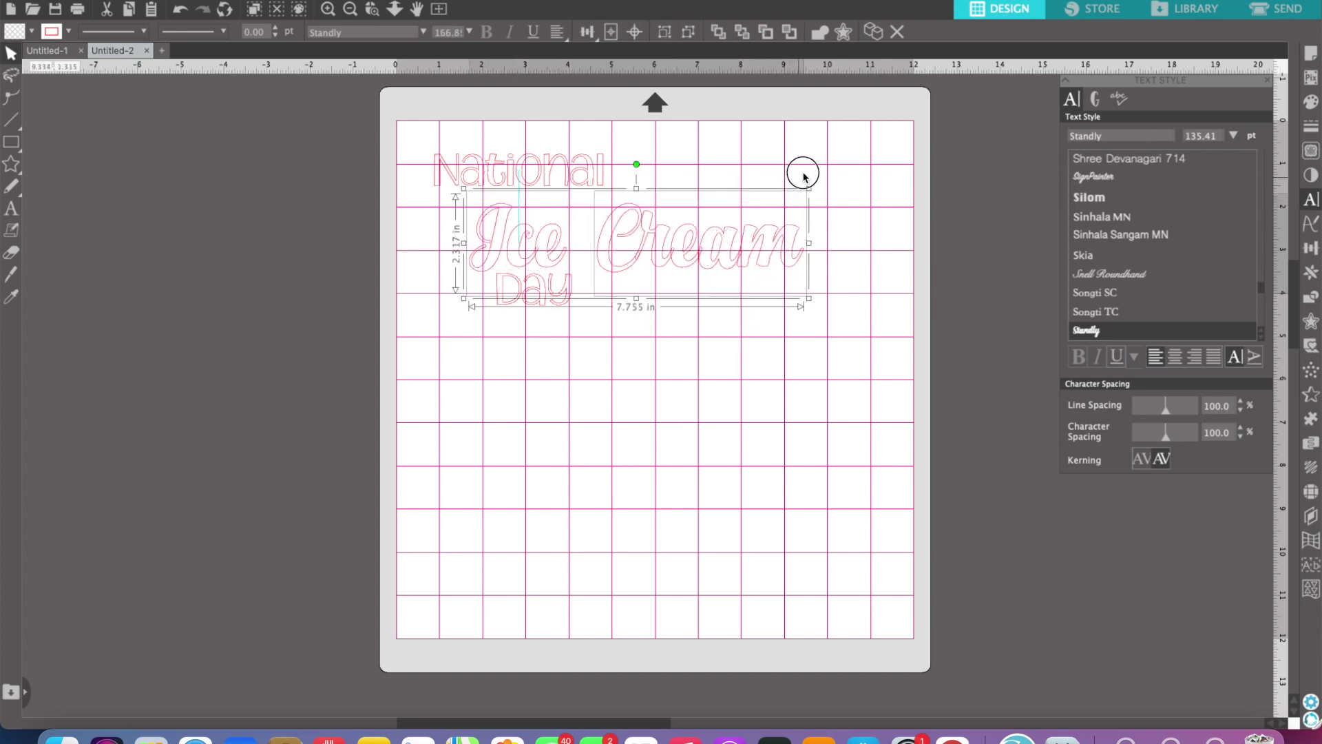
# Step: Move the word "Day" away from "Ice" into the empty lower area of the mat
pyautogui.click(563, 391)
pyautogui.click(535, 300)
pyautogui.moveTo(536, 297); pyautogui.dragTo(745, 498)
# Step: Align "Ice" and "Cream" by their vertical centers and clear the selection
pyautogui.moveTo(832, 345); pyautogui.dragTo(489, 230)
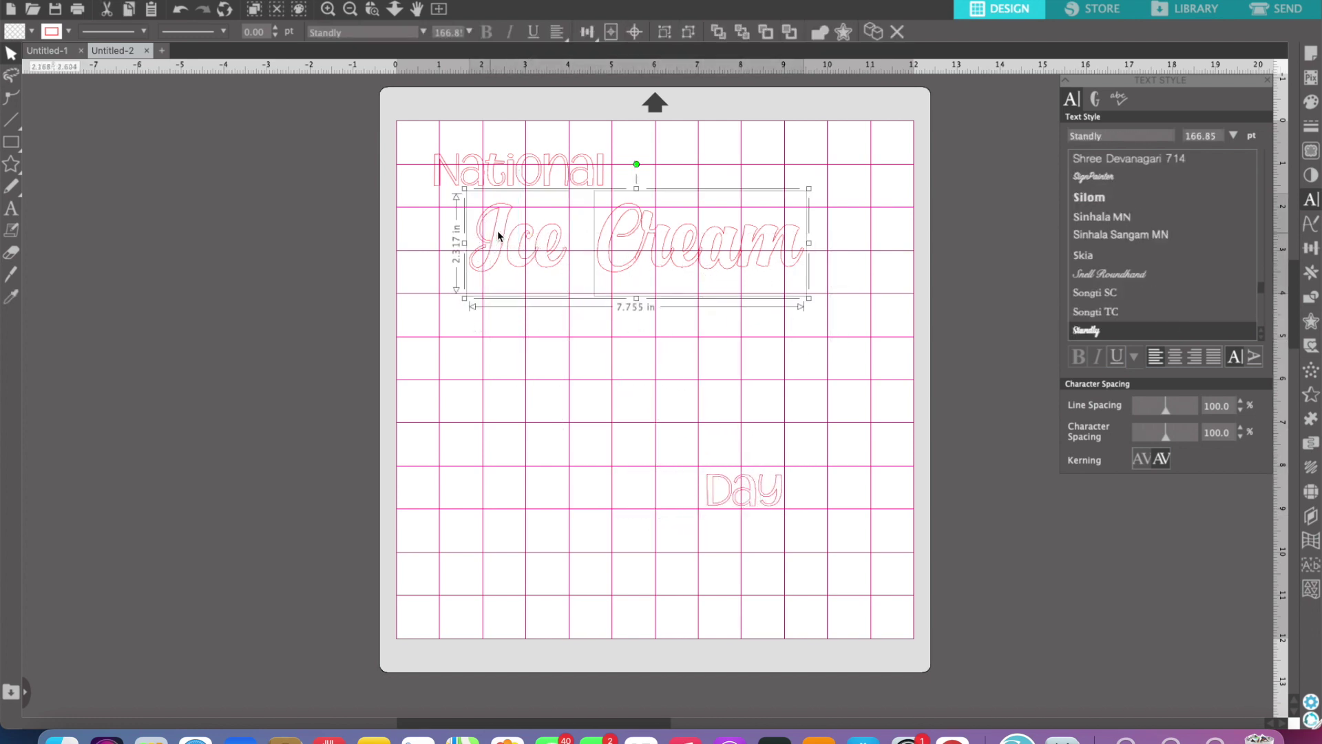
pyautogui.click(1311, 248)
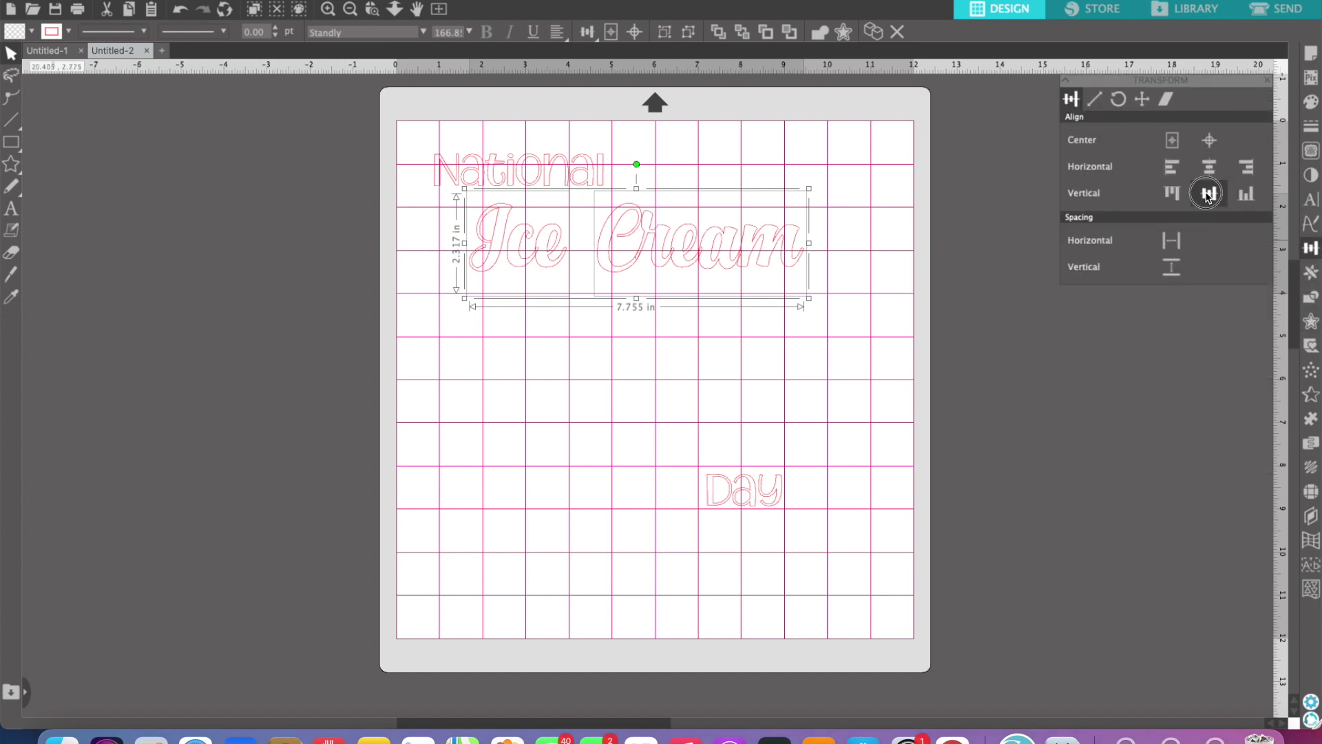
pyautogui.click(640, 301)
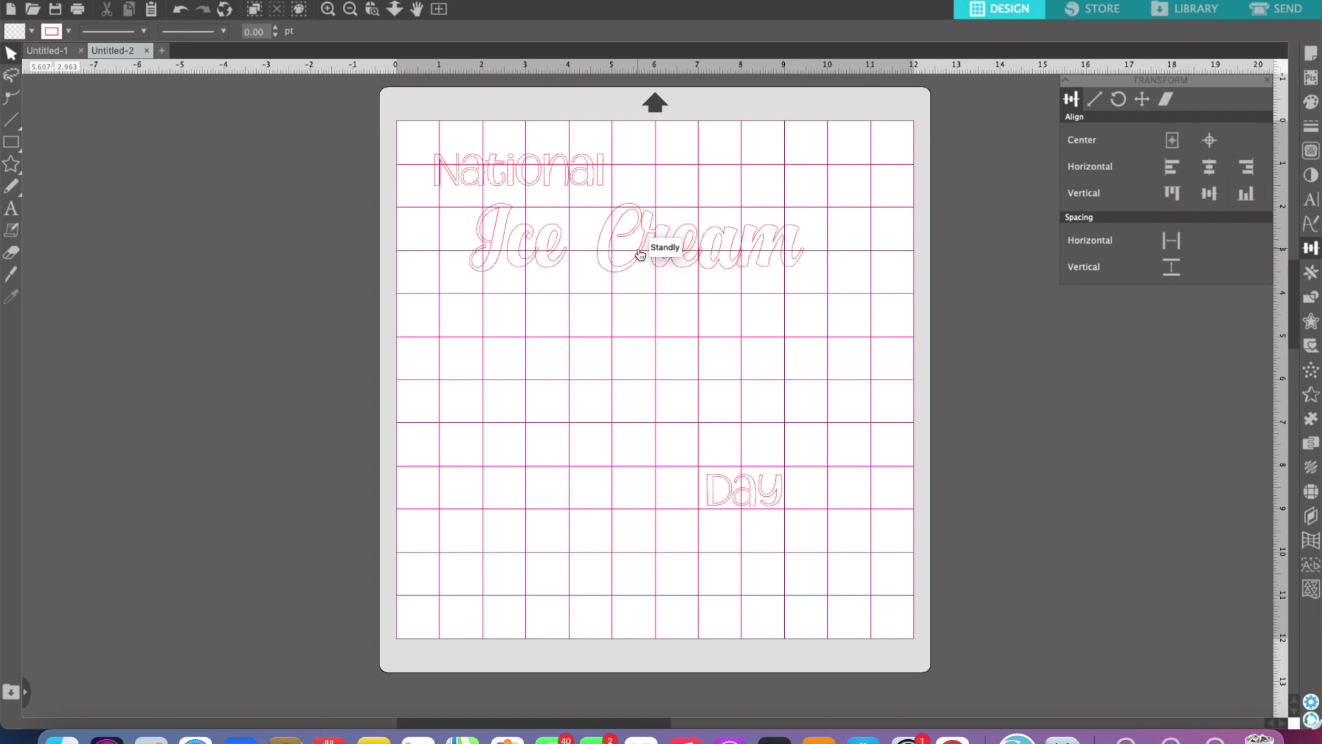
# Step: Enlarge the word "National" proportionally to about 6.1 in wide
pyautogui.click(520, 245)
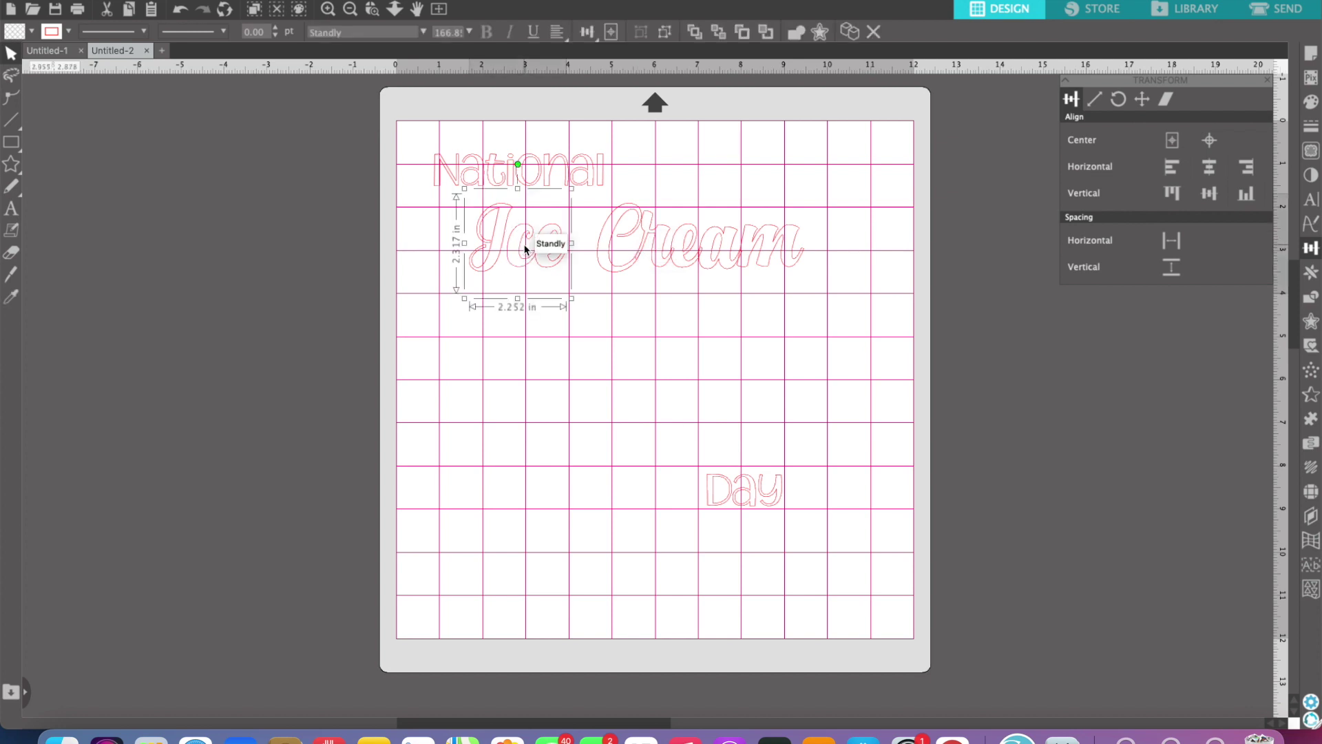
pyautogui.click(518, 171)
pyautogui.moveTo(610, 202); pyautogui.dragTo(701, 232)
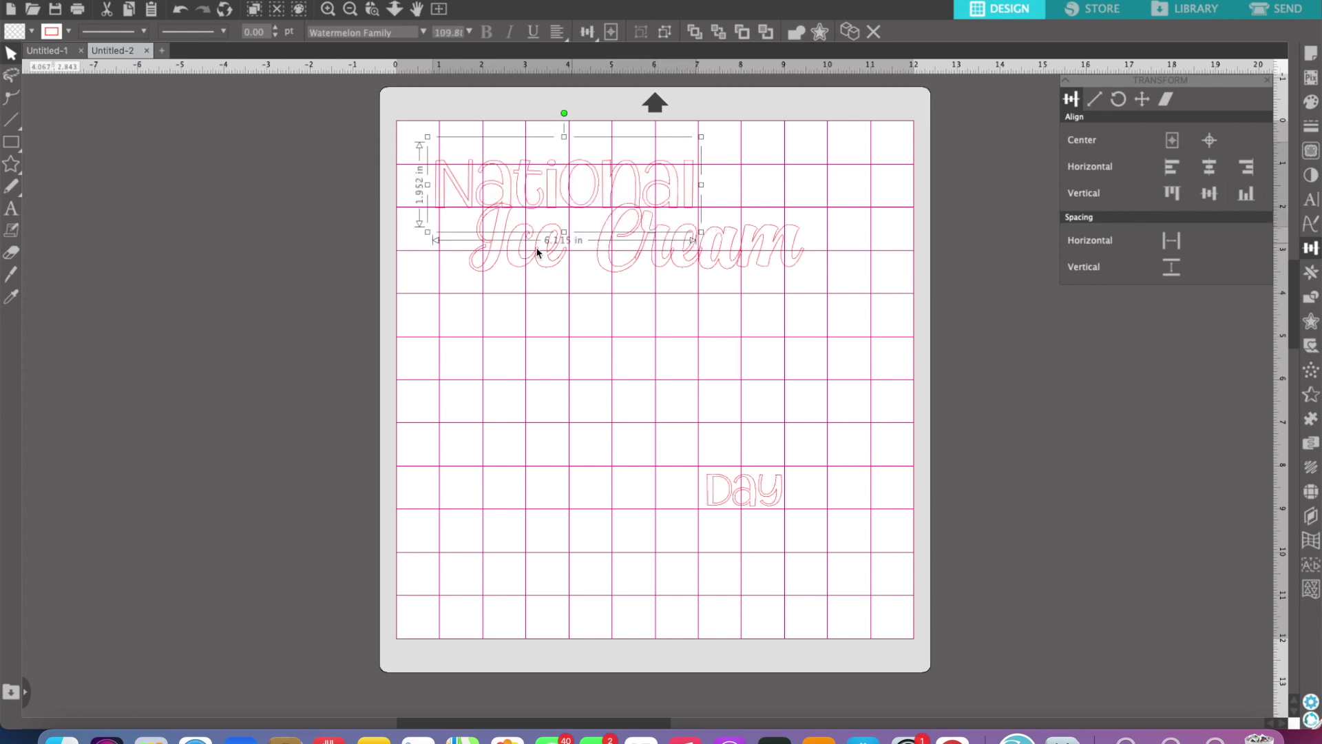
# Step: Stack "Ice" just below the start of "National" and "Cream" directly beneath "Ice"
pyautogui.moveTo(512, 258); pyautogui.dragTo(442, 241)
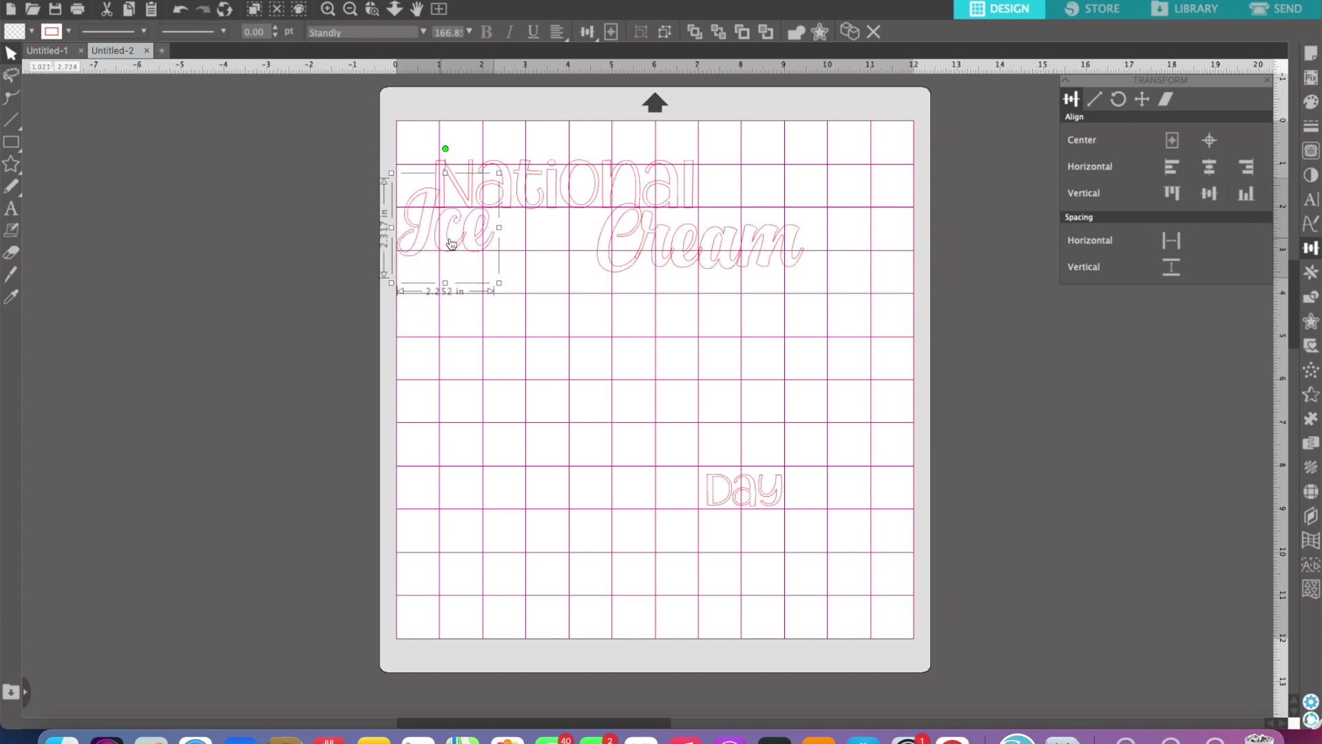
pyautogui.click(679, 261)
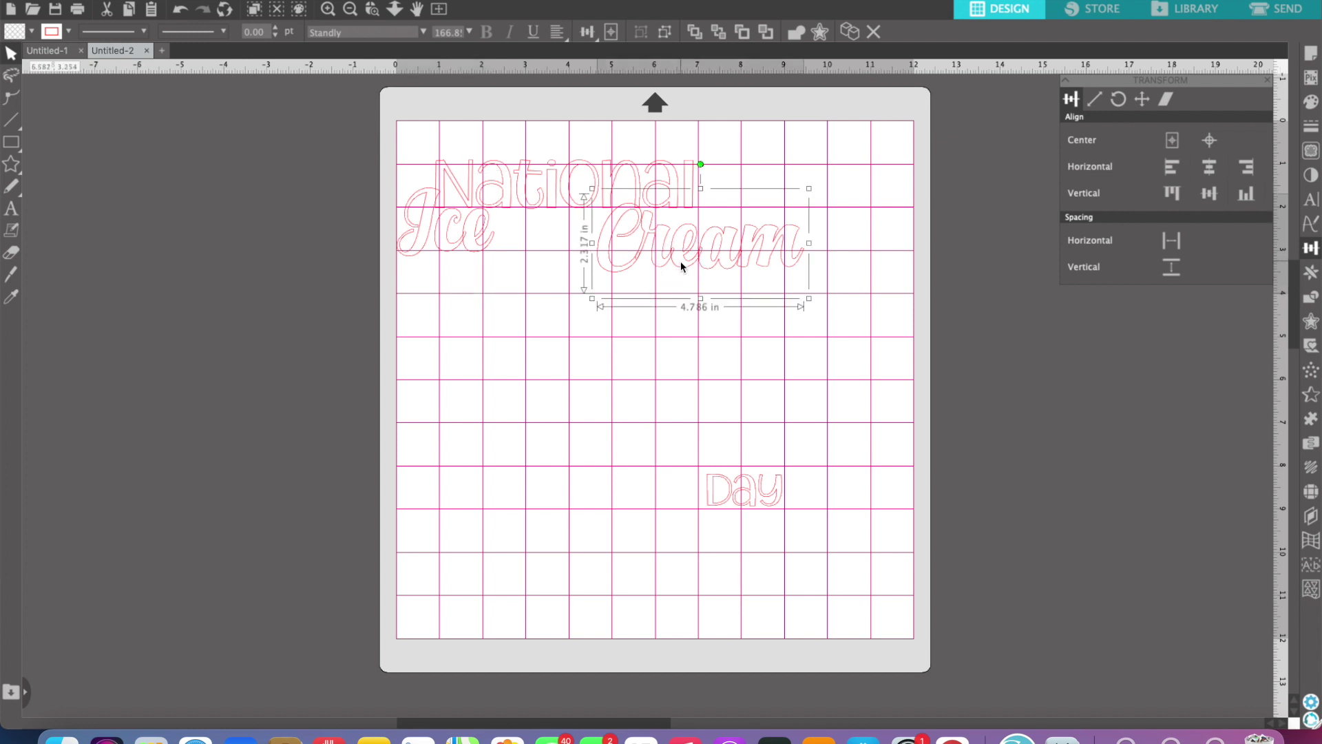
pyautogui.moveTo(675, 267); pyautogui.dragTo(513, 307)
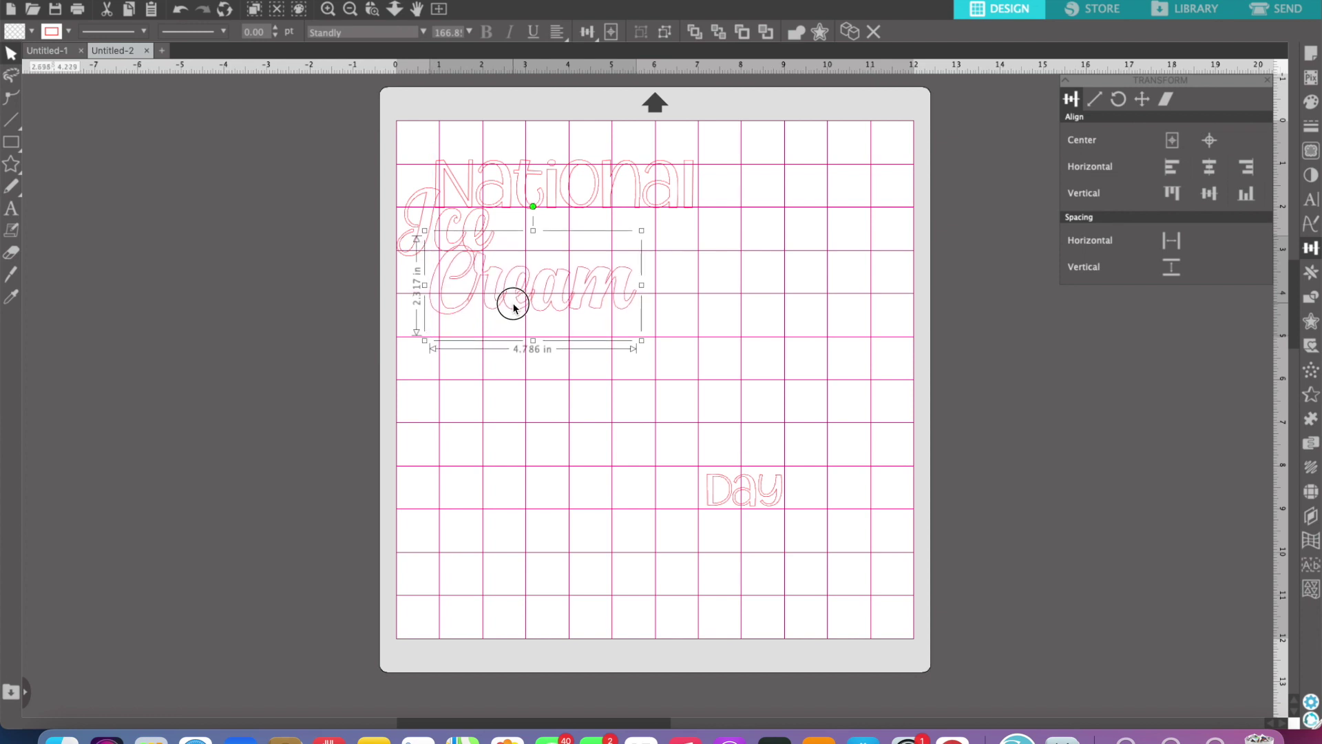
# Step: Move "National", "Ice" and "Cream" together toward the middle of the mat
pyautogui.click(721, 395)
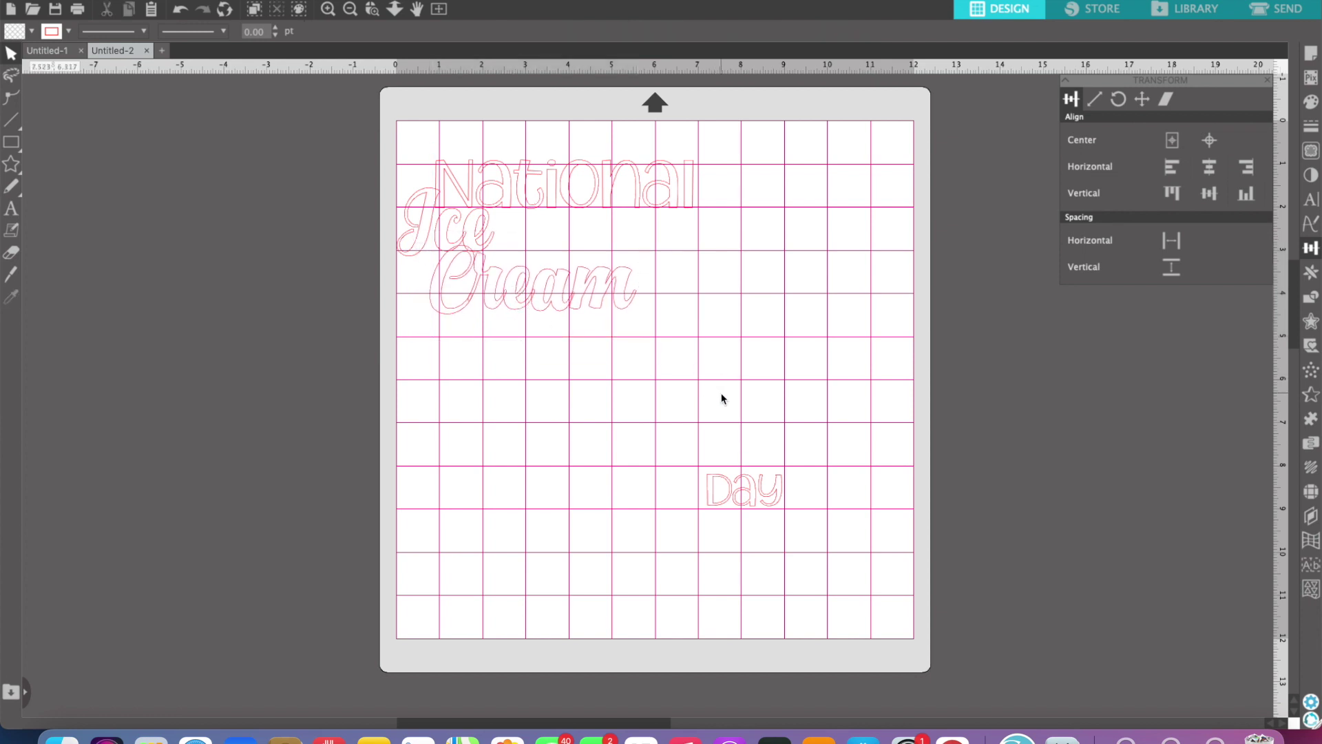
pyautogui.moveTo(765, 394); pyautogui.dragTo(389, 105)
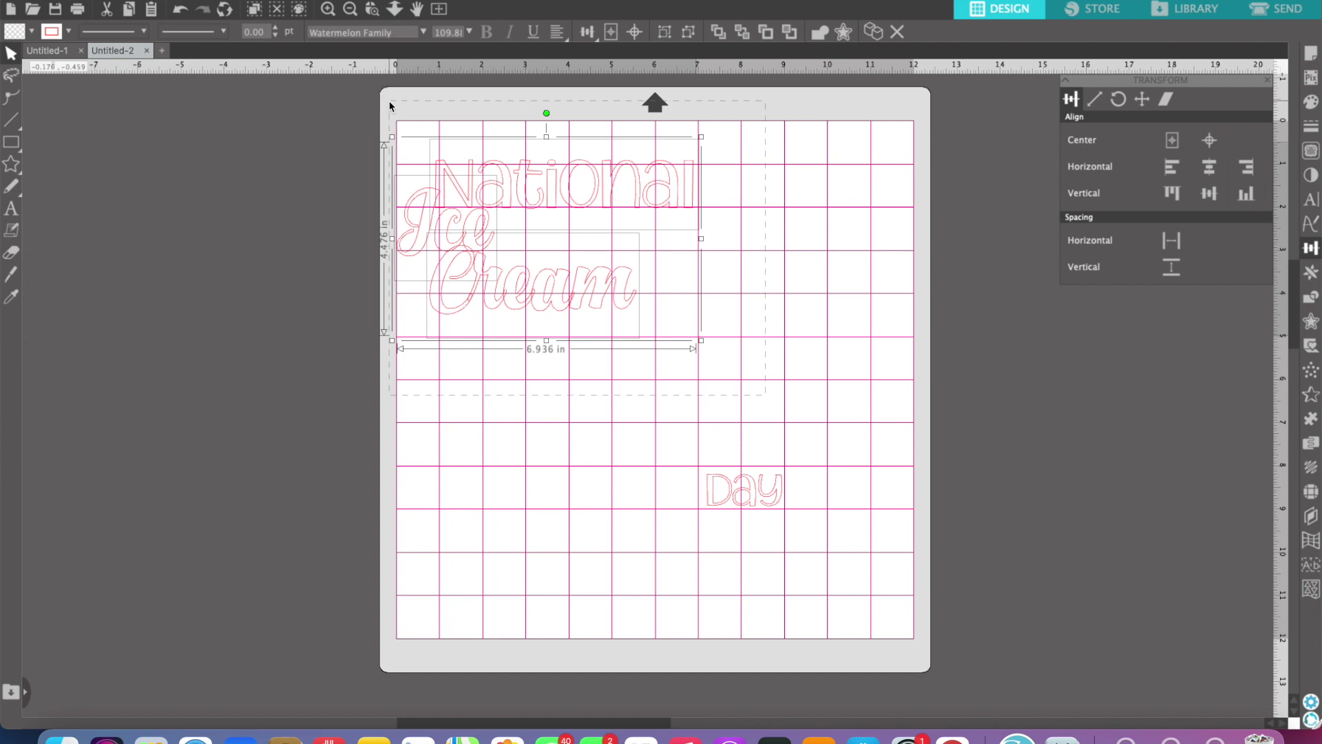
pyautogui.moveTo(515, 175); pyautogui.dragTo(631, 256)
# Step: Enlarge the word "Day" to about 2.9 in wide and place it directly under "Cream"
pyautogui.click(785, 407)
pyautogui.click(762, 487)
pyautogui.moveTo(753, 478)
pyautogui.mouseDown()
pyautogui.moveTo(697, 398)
pyautogui.moveTo(694, 417)
pyautogui.moveTo(778, 487)
pyautogui.mouseUp()
pyautogui.moveTo(717, 443); pyautogui.dragTo(692, 416)
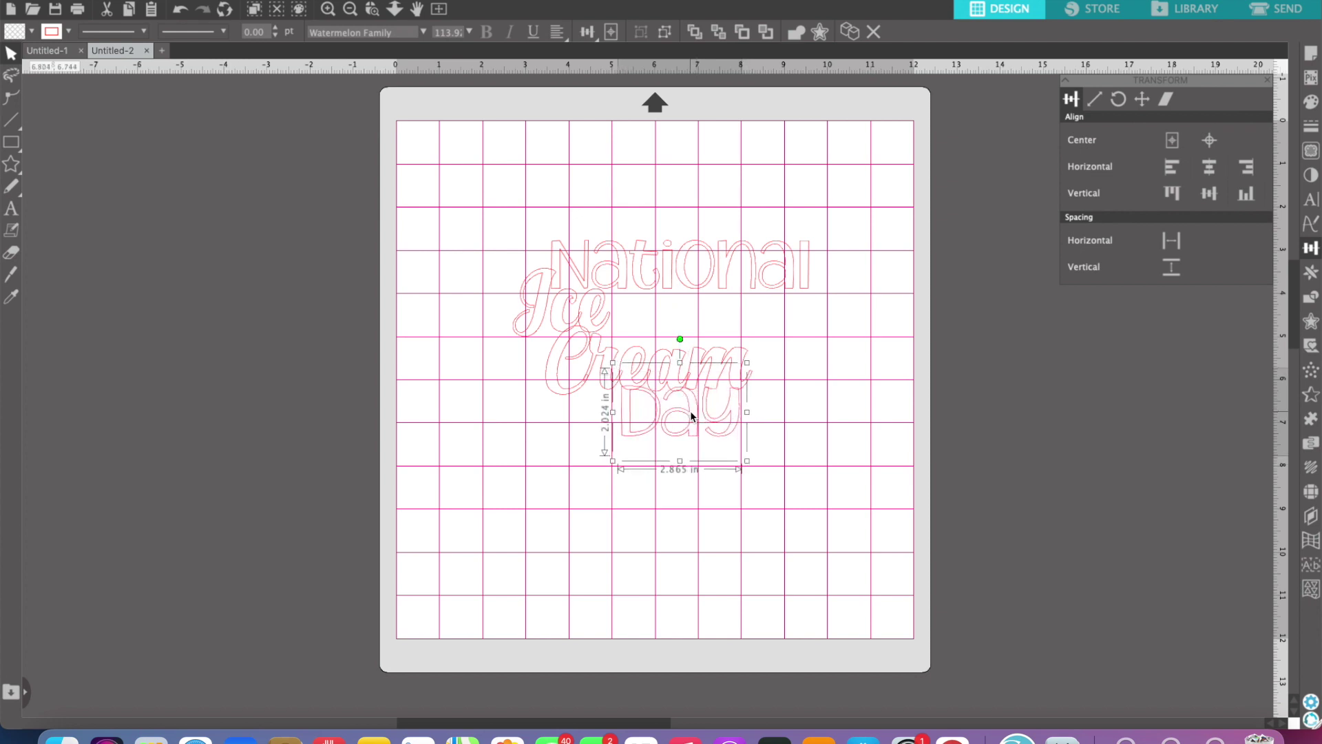
# Step: Move "Day" further down the mat, leaving open space beneath "Cream"
pyautogui.click(804, 494)
pyautogui.click(713, 422)
pyautogui.moveTo(715, 424); pyautogui.dragTo(746, 519)
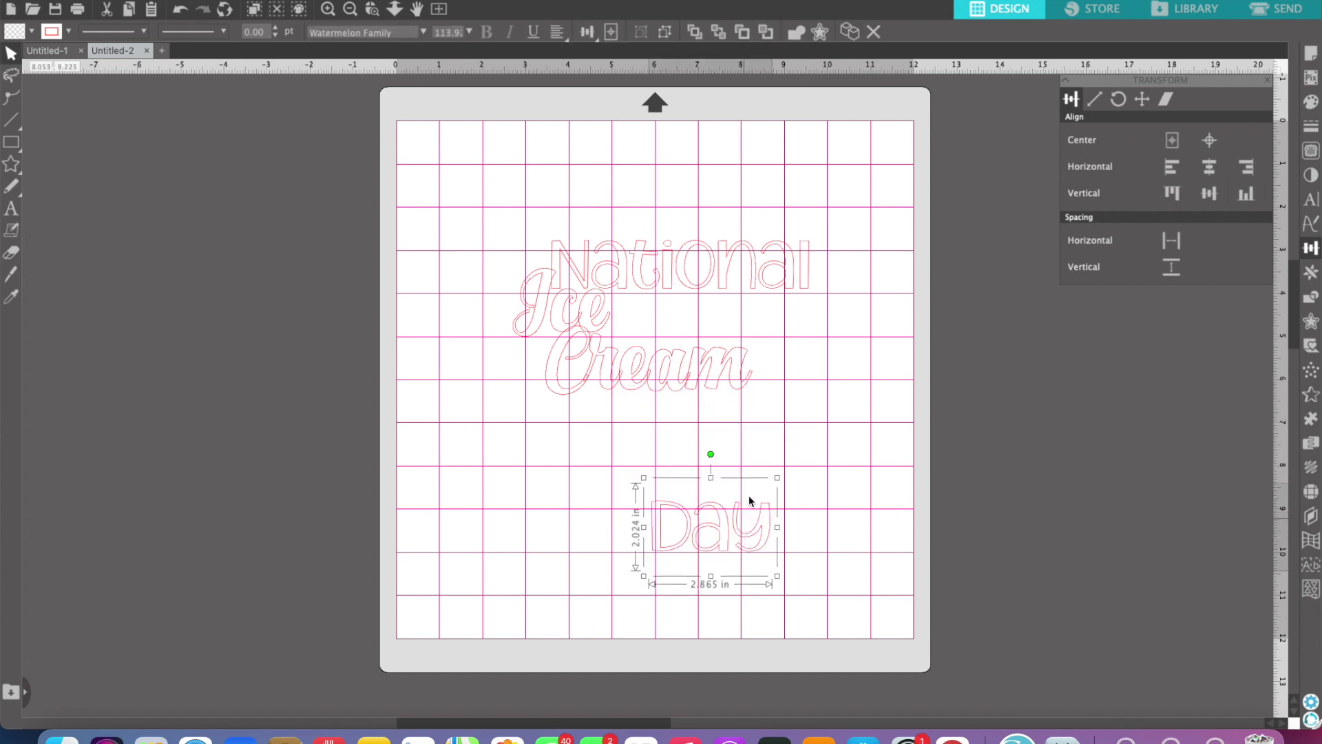
# Step: Enlarge "Ice" and "Cream" together proportionally to about 7.55 in overall width
pyautogui.click(748, 417)
pyautogui.click(589, 332)
pyautogui.keyDown('shift'); pyautogui.click(533, 306); pyautogui.keyUp('shift')
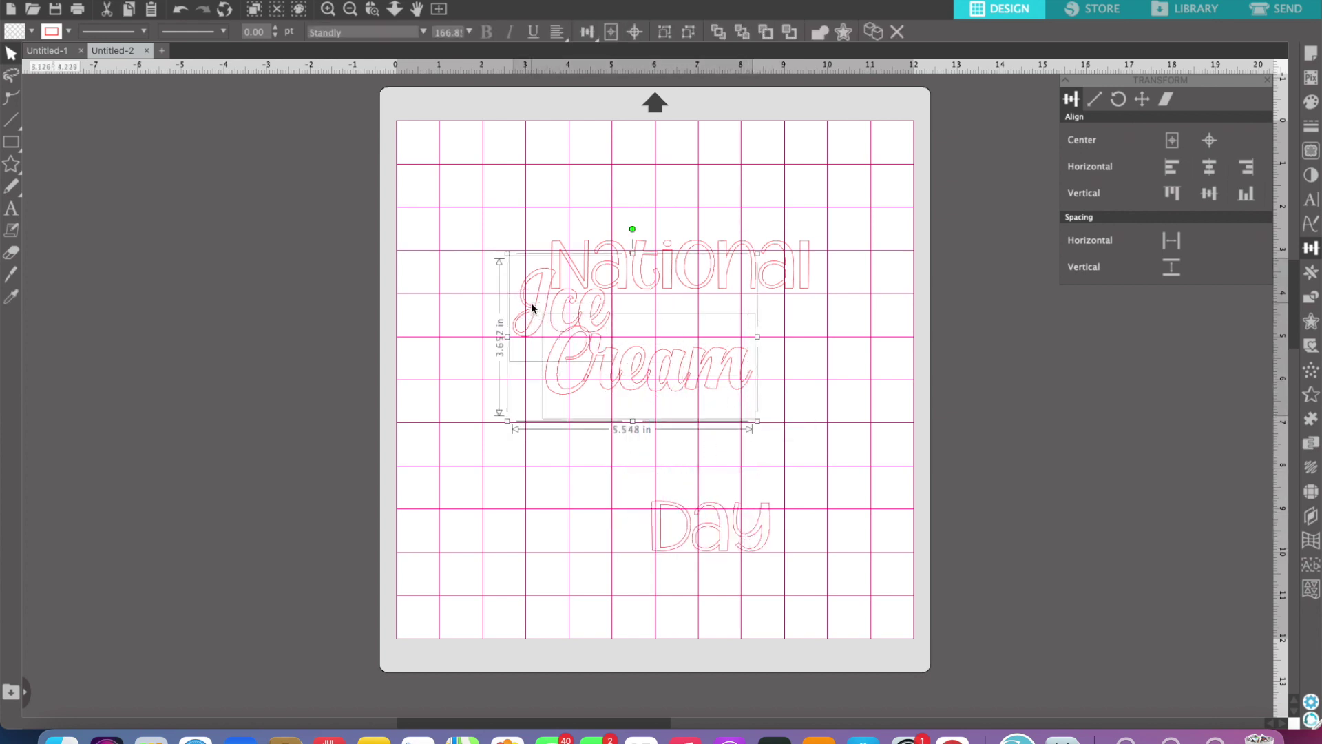
pyautogui.moveTo(757, 423); pyautogui.dragTo(846, 482)
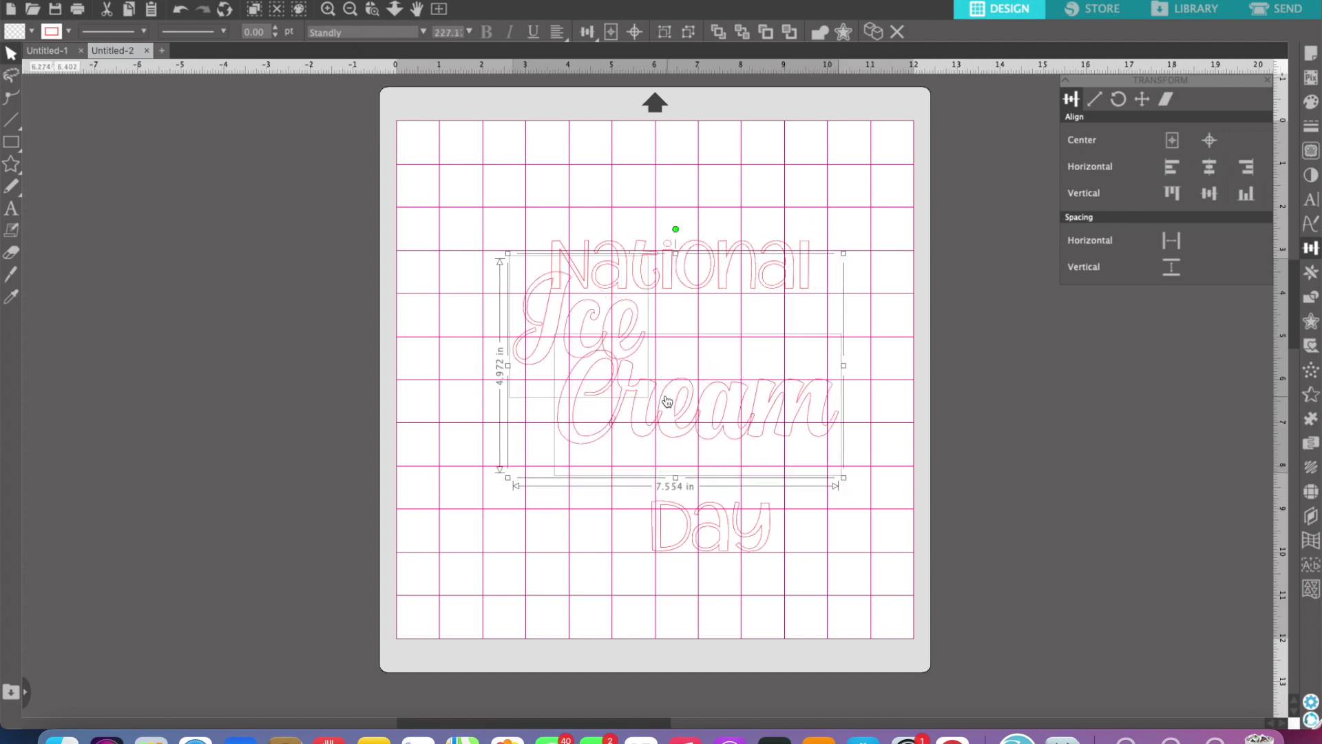
# Step: Nudge "Ice" and "Cream" together slightly downward beneath "National"
pyautogui.press('Down')
pyautogui.press('Down')
pyautogui.press('Down')
pyautogui.press('Down')
pyautogui.press('Down')
pyautogui.press('Down')
pyautogui.press('Down')
pyautogui.press('Down')
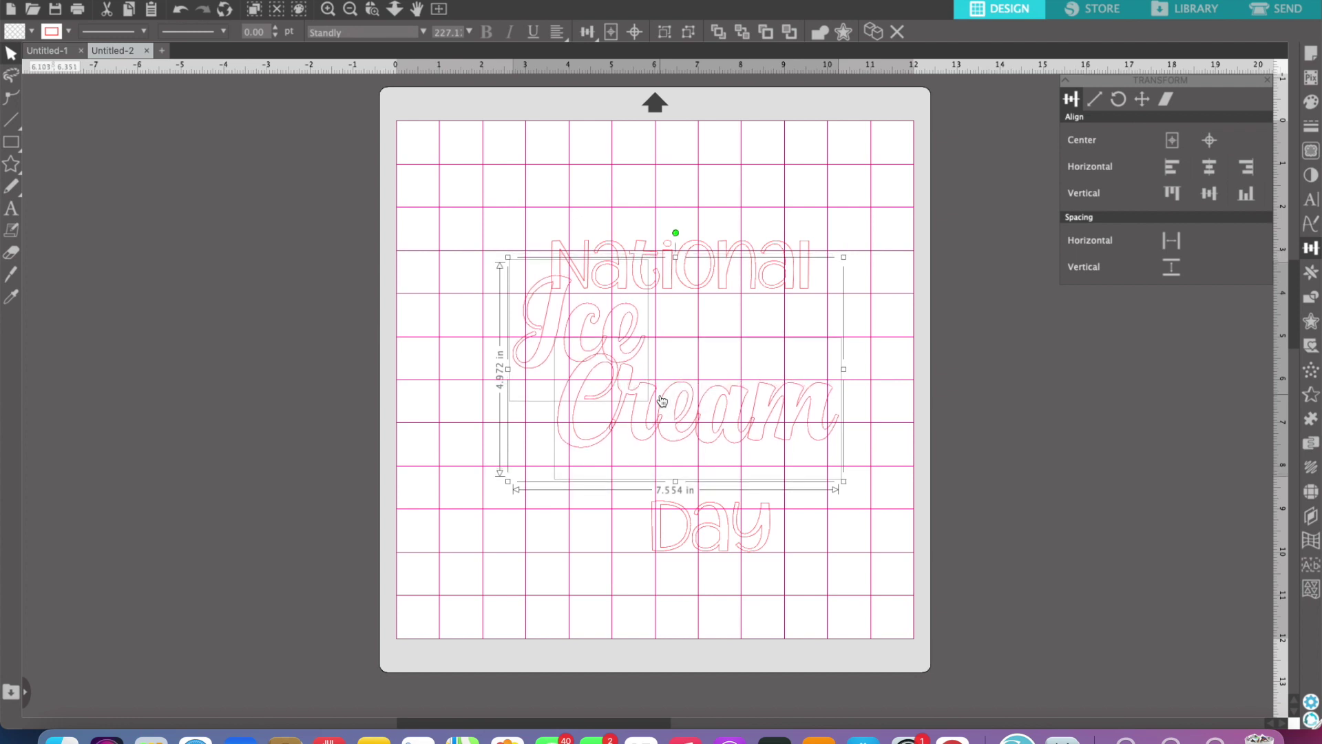
pyautogui.press('Down')
pyautogui.press('Down')
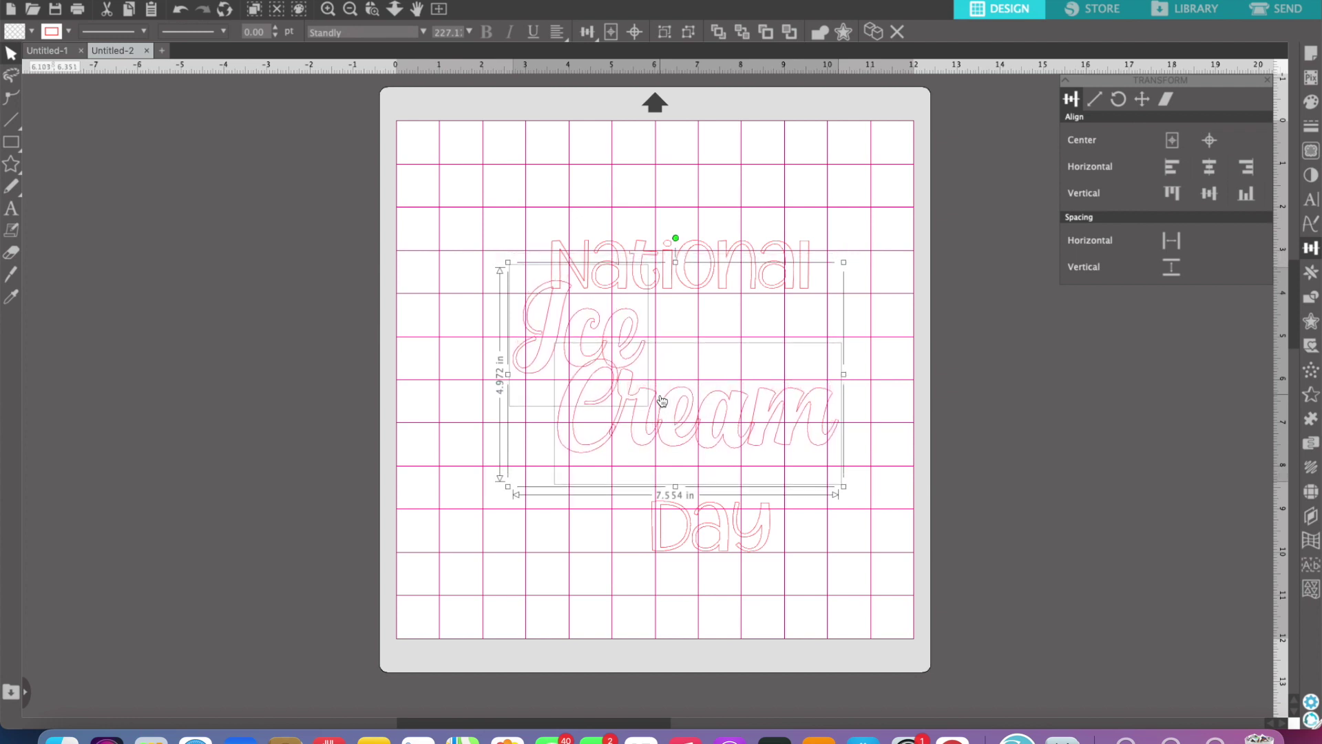
# Step: Move "National" so it sits against the "I" of "Ice" with its end in line with the end of "Cream"
pyautogui.click(629, 265)
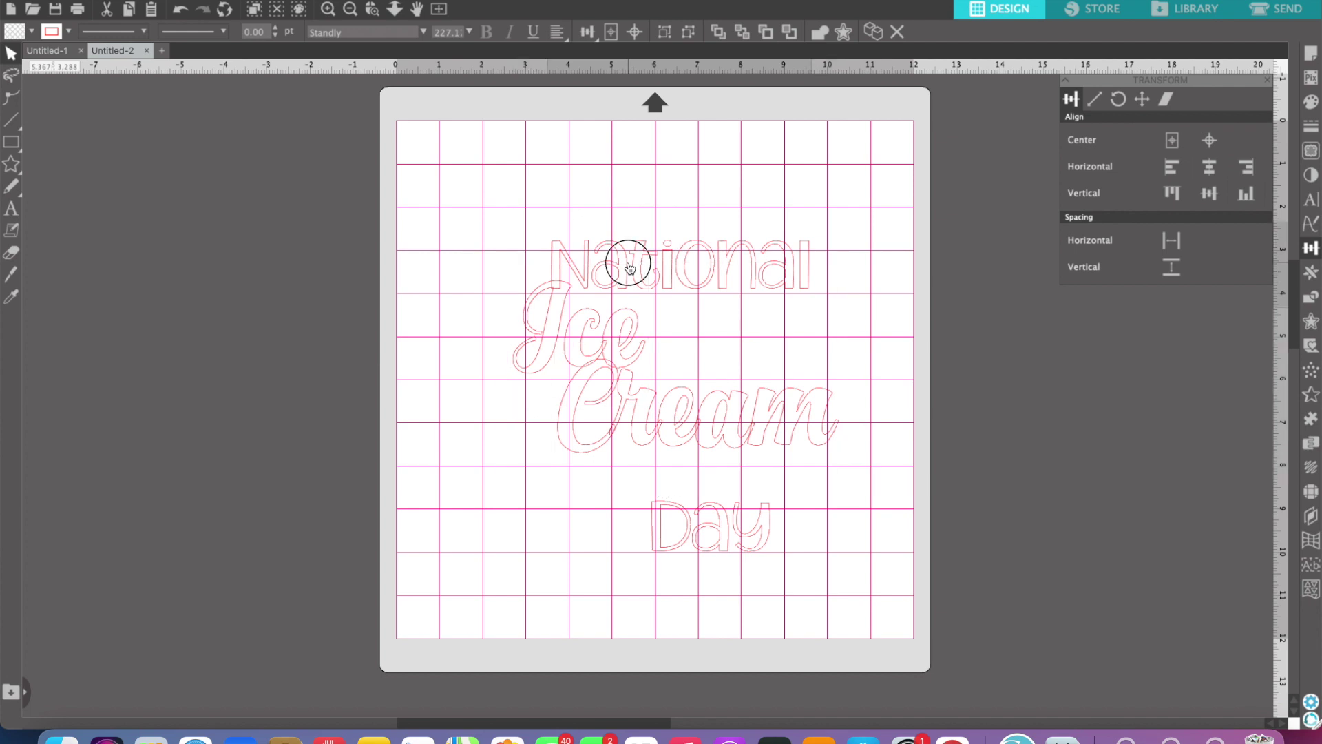
pyautogui.moveTo(624, 264); pyautogui.dragTo(651, 291)
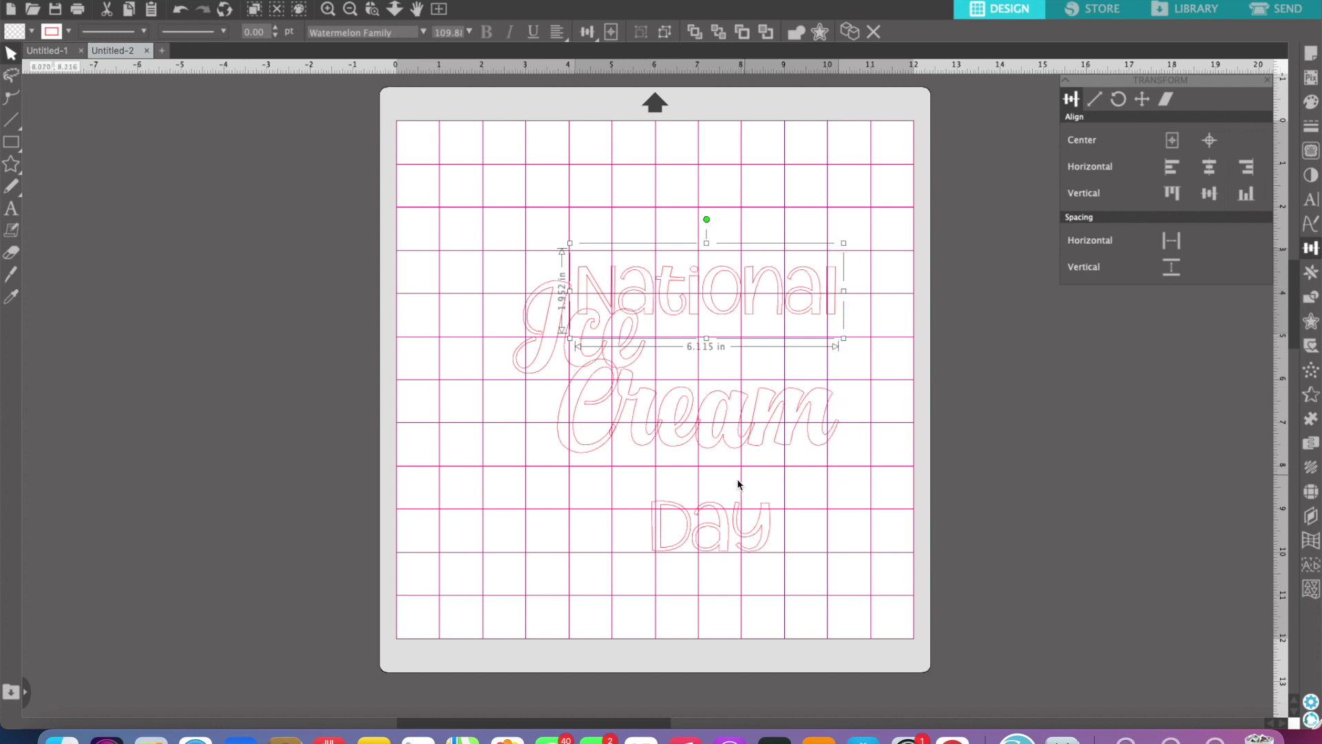
pyautogui.click(848, 475)
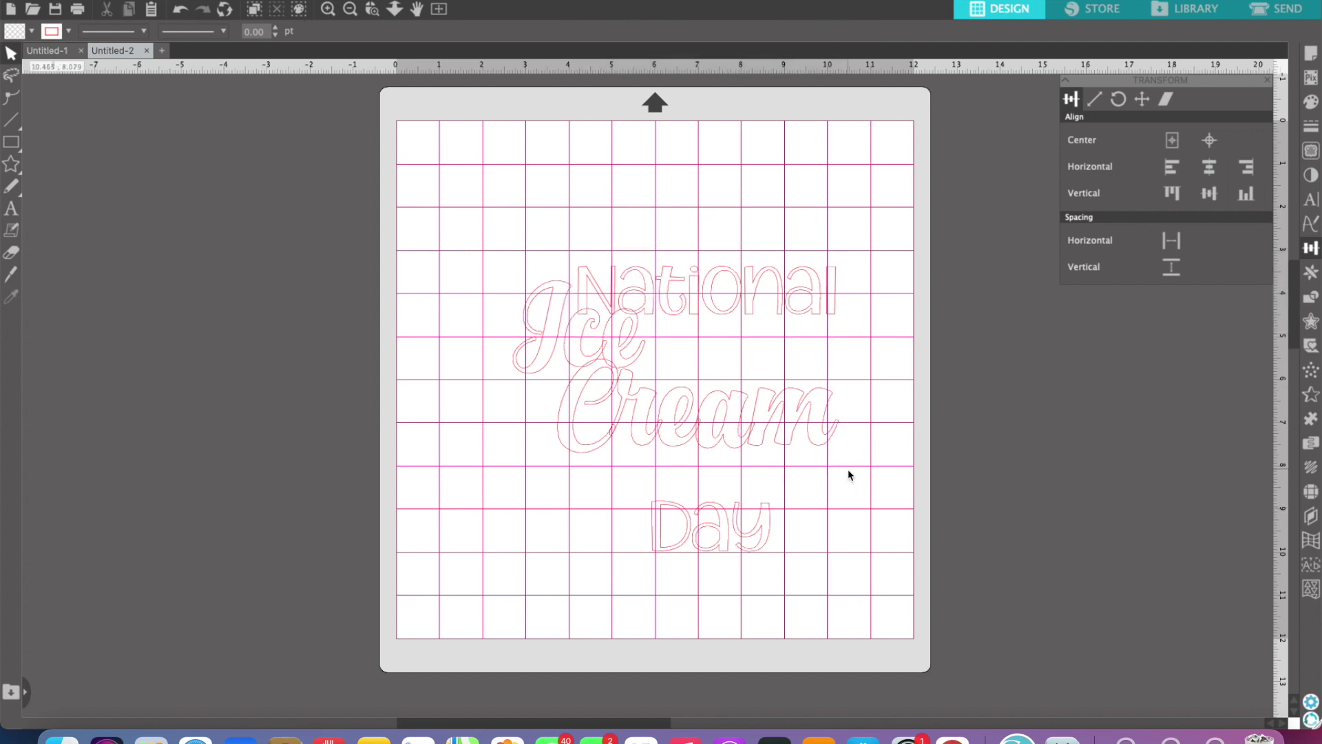
# Step: Stretch "Ice" and "Cream" together to about 6 in tall and 8 in wide
pyautogui.click(791, 473)
pyautogui.keyDown('shift'); pyautogui.click(553, 347); pyautogui.keyUp('shift')
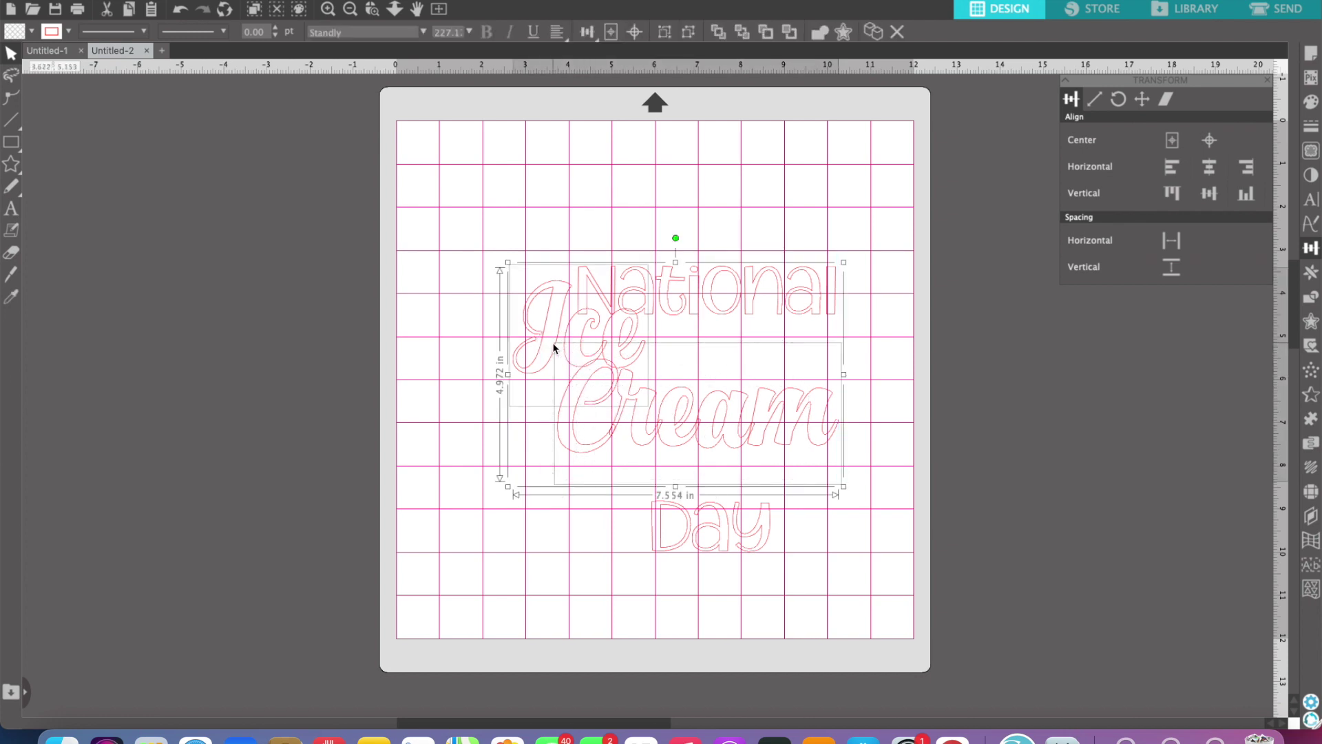
pyautogui.click(908, 478)
pyautogui.click(597, 348)
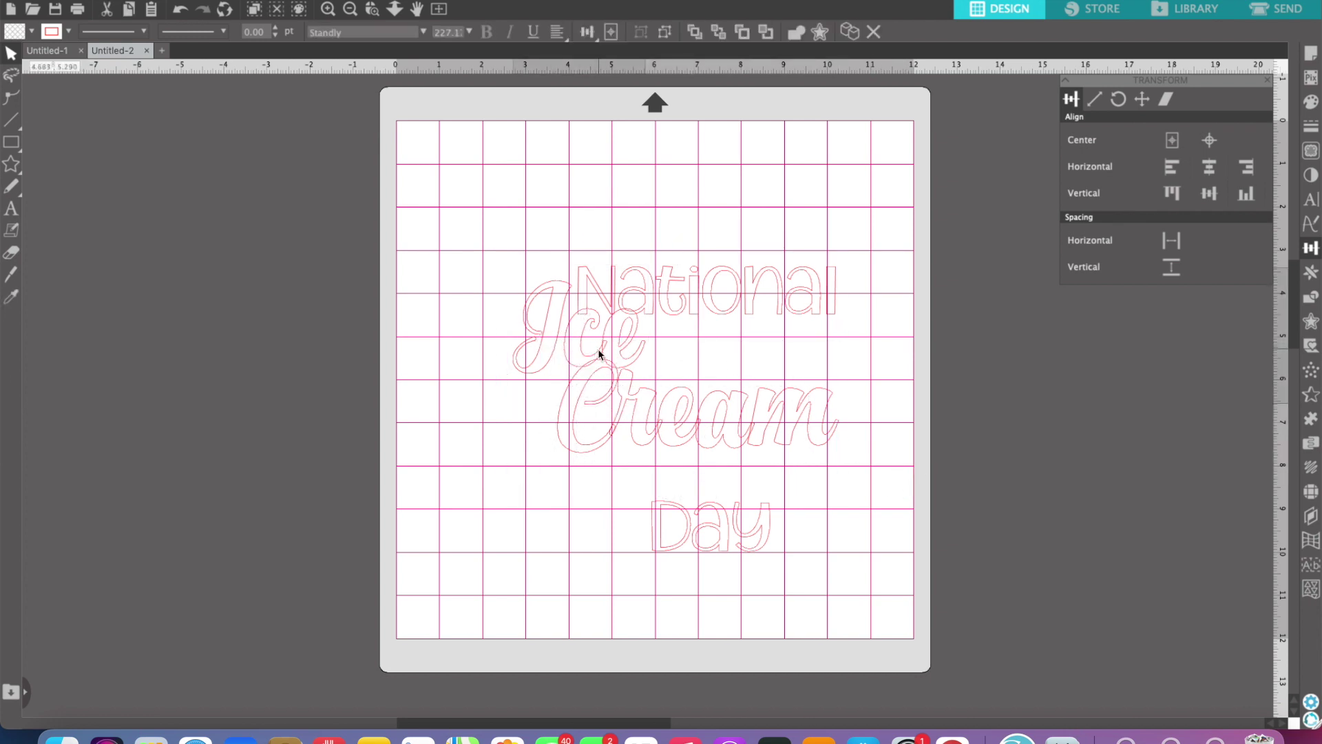
pyautogui.keyDown('shift'); pyautogui.click(650, 403); pyautogui.keyUp('shift')
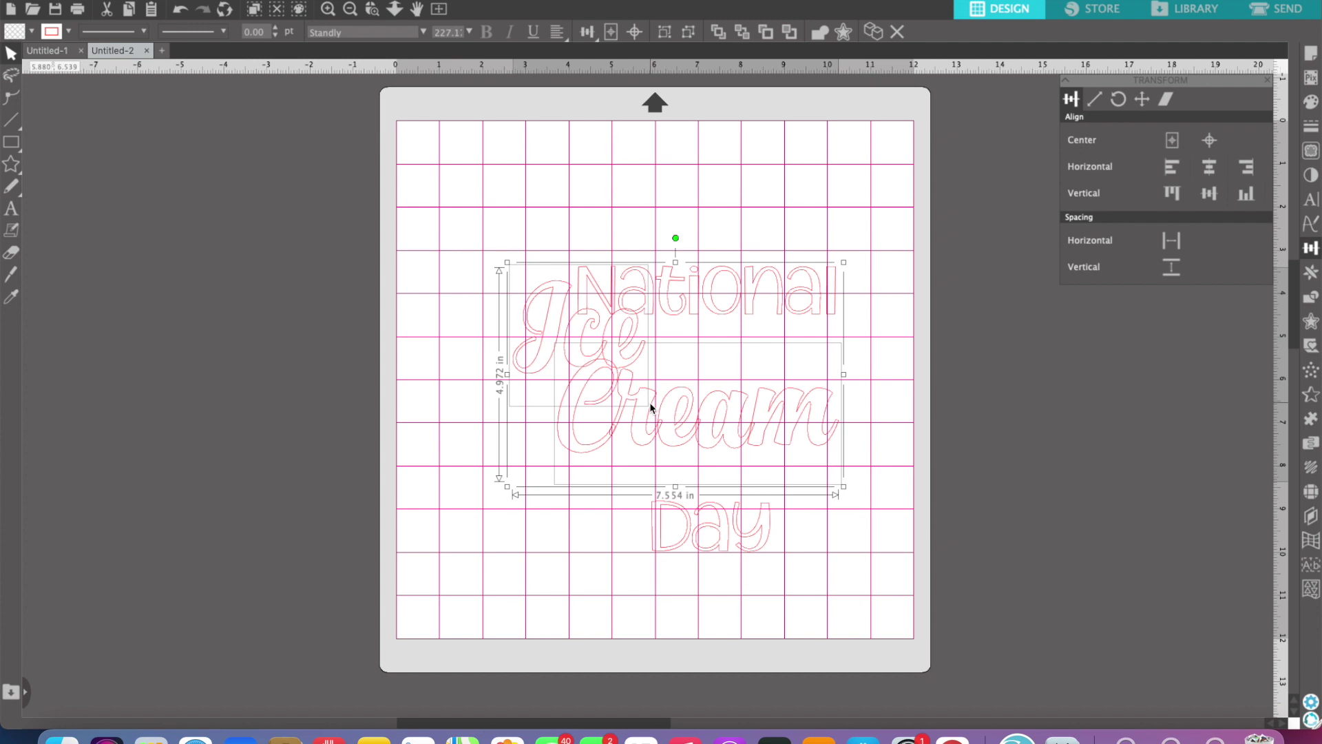
pyautogui.moveTo(673, 489); pyautogui.dragTo(679, 536)
pyautogui.moveTo(844, 396); pyautogui.dragTo(864, 399)
# Step: Nudge the stretched "Ice" and "Cream" slightly upward toward "National"
pyautogui.press('Up')
pyautogui.press('Up')
pyautogui.press('Up')
pyautogui.press('Up')
pyautogui.press('Up')
pyautogui.press('Up')
pyautogui.press('Up')
pyautogui.press('Up')
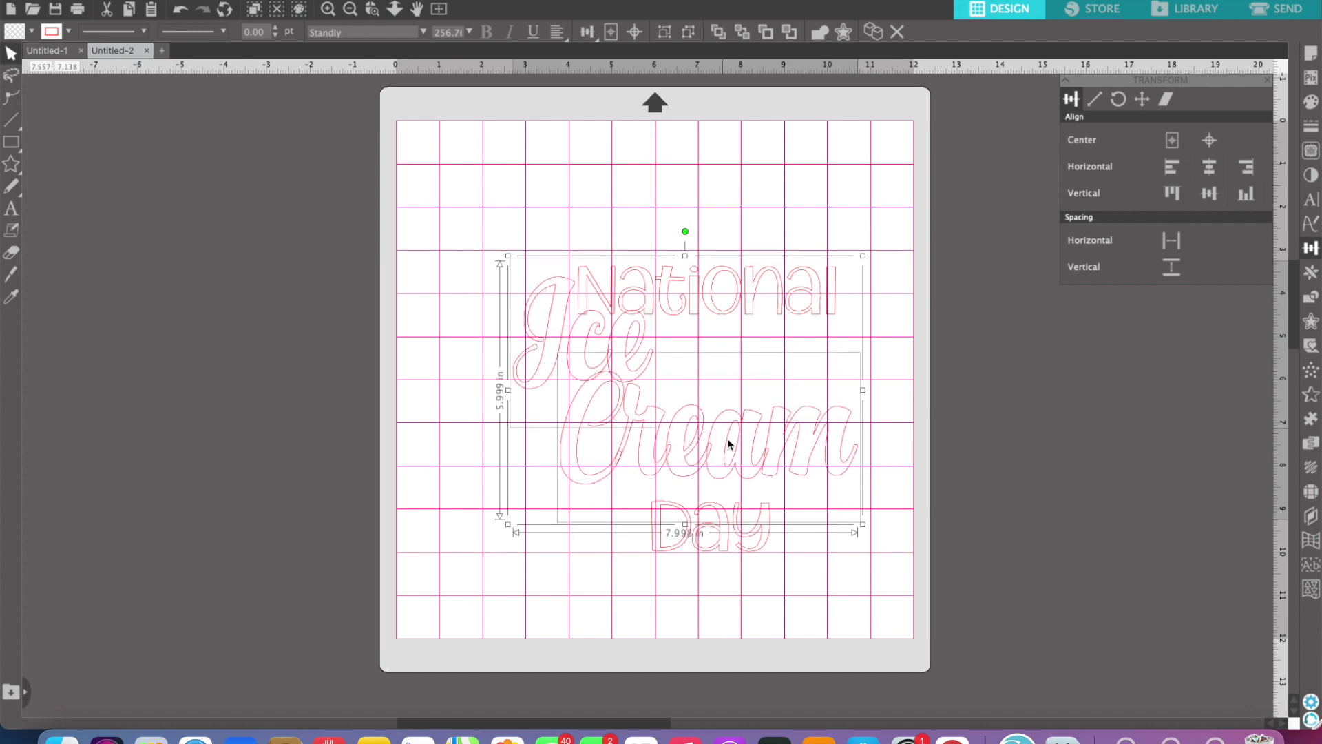
# Step: Place "Day" directly under the last letters of "Cream"
pyautogui.click(709, 543)
pyautogui.moveTo(710, 543); pyautogui.dragTo(775, 515)
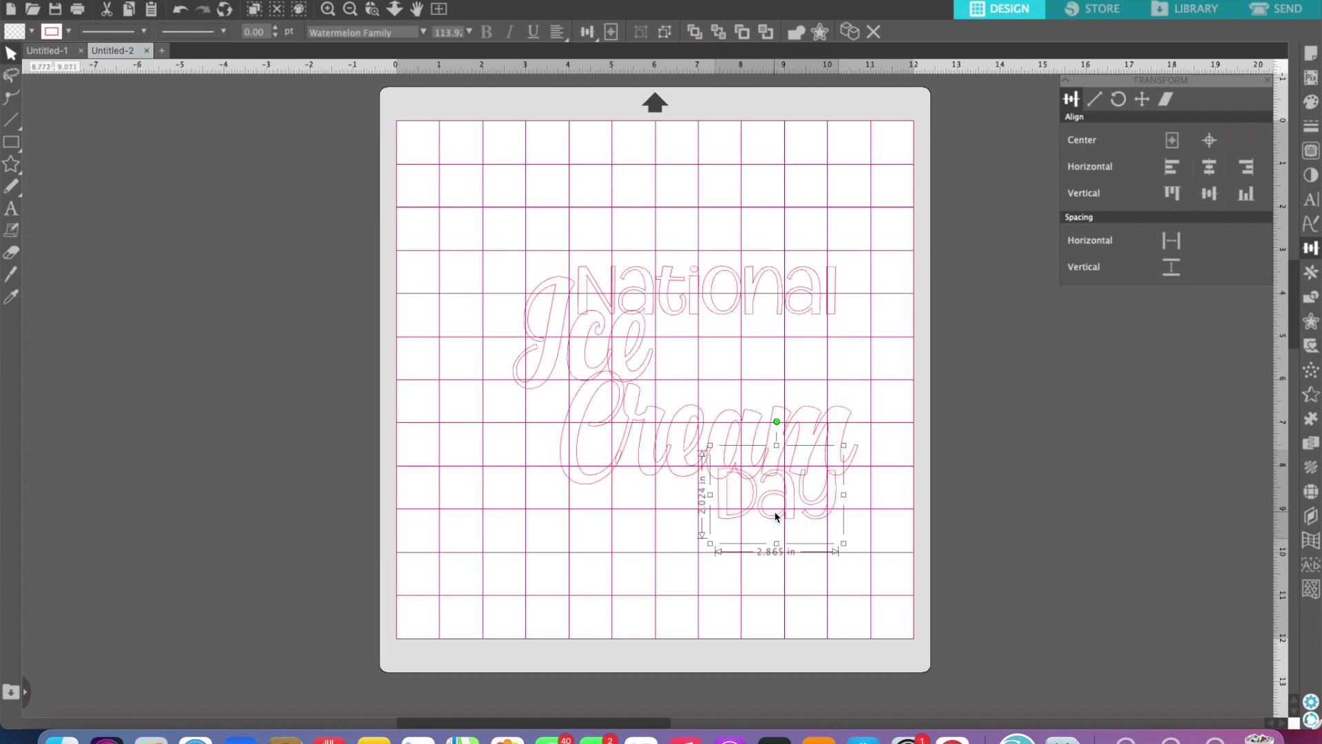
# Step: Select all four words and enlarge them together to about 11.4 in wide across the mat
pyautogui.click(254, 9)
pyautogui.moveTo(507, 243); pyautogui.dragTo(432, 112)
pyautogui.moveTo(864, 543); pyautogui.dragTo(890, 598)
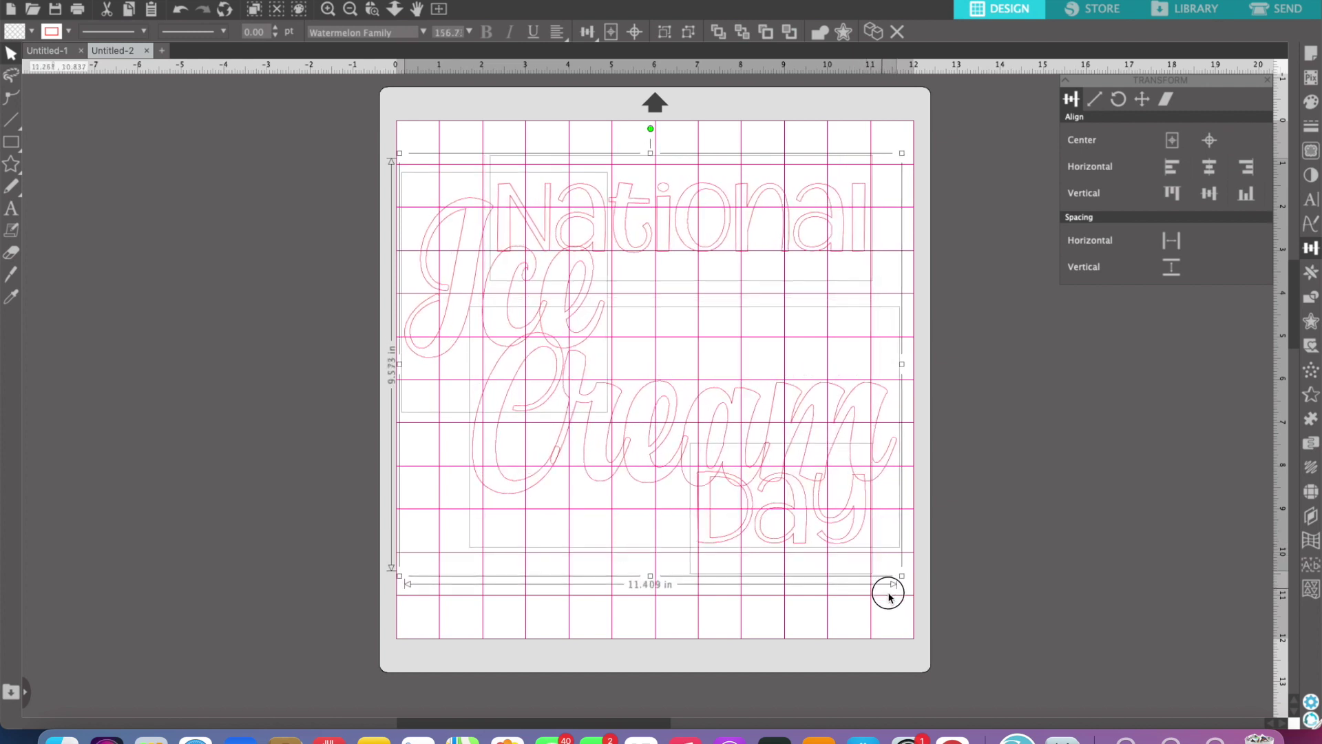
# Step: Stretch the whole lettering vertically to about 12.2 in tall and clear the selection
pyautogui.moveTo(650, 576); pyautogui.dragTo(651, 664)
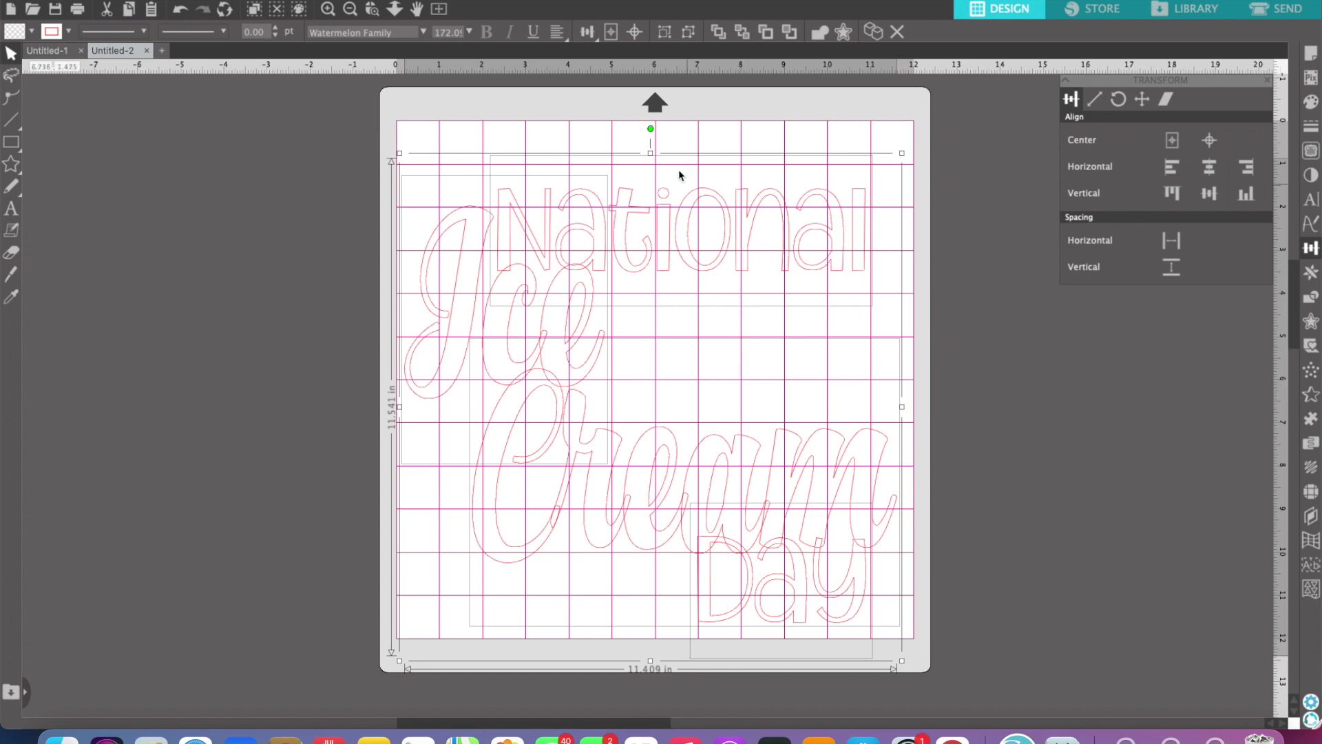
pyautogui.moveTo(651, 154); pyautogui.dragTo(652, 130)
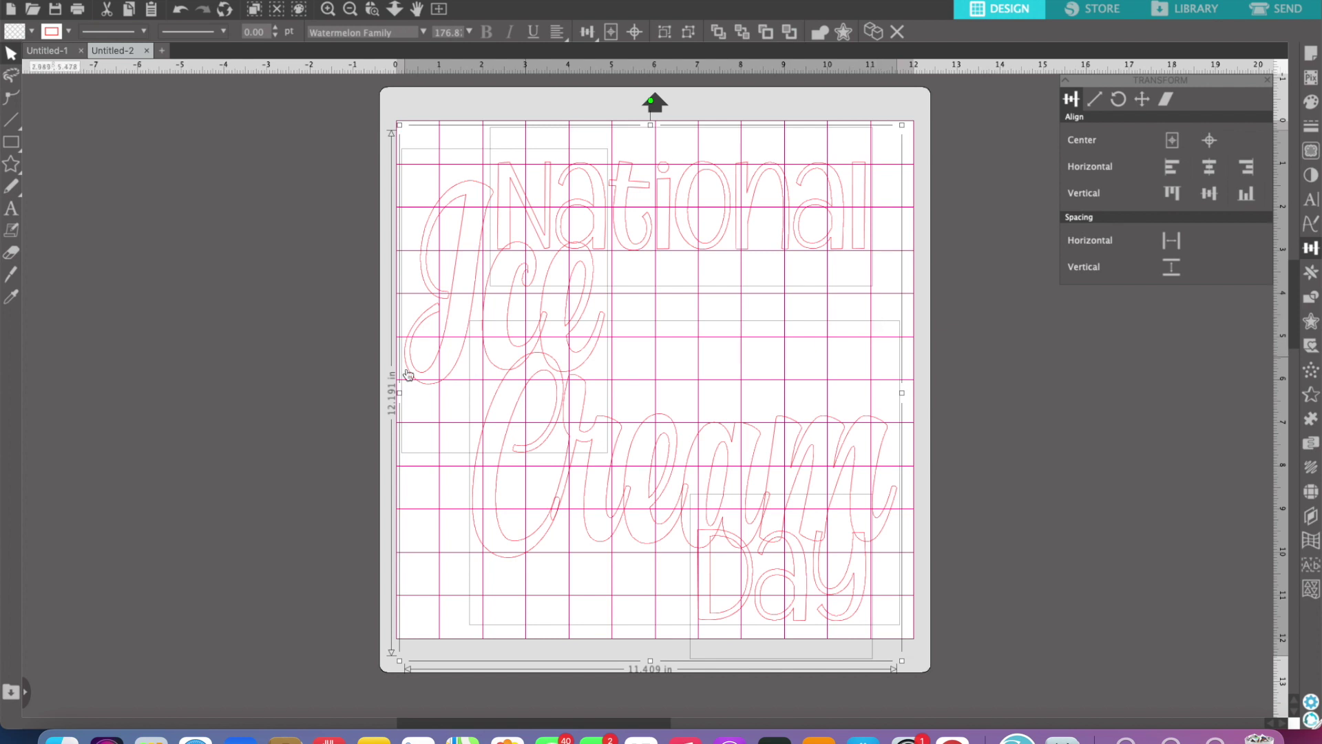
pyautogui.click(283, 349)
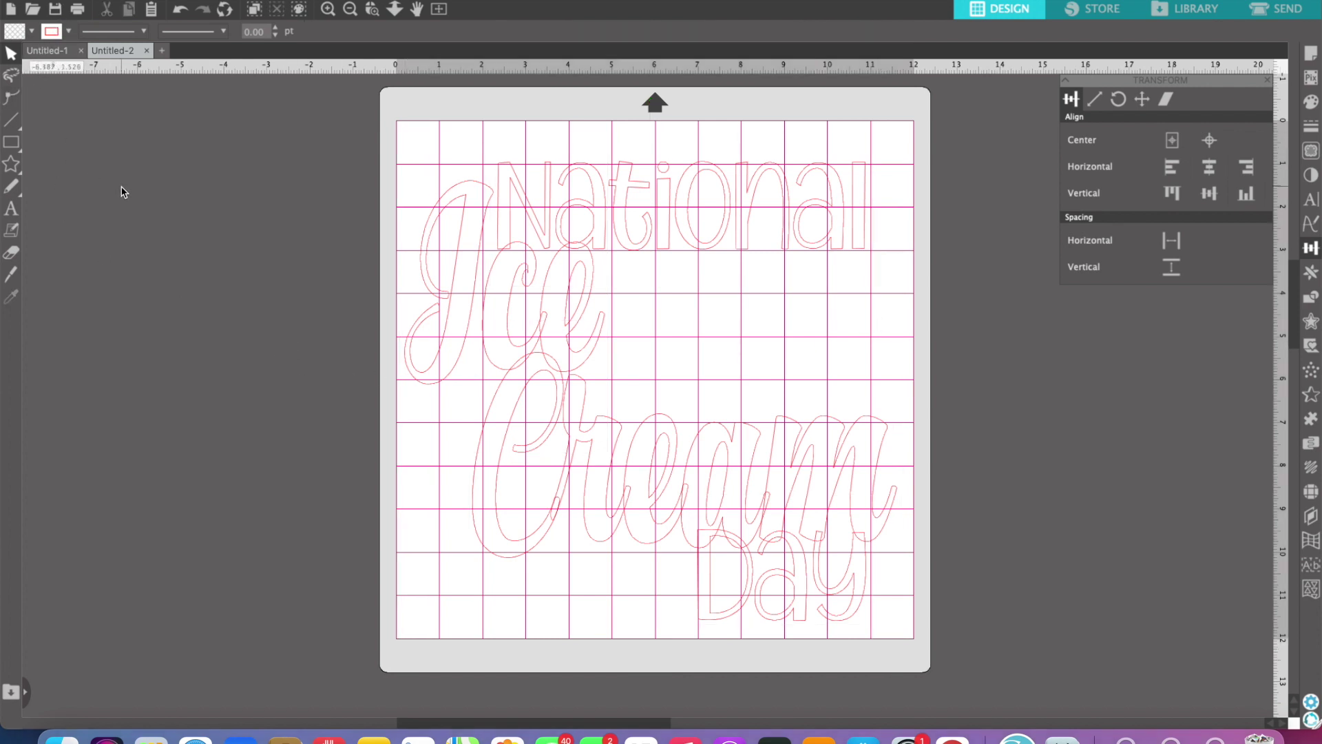
# Step: Draw a rectangle about 6.04 by 3.97 in over the empty space between "National" and "Cream", beside "Ice"
pyautogui.click(11, 142)
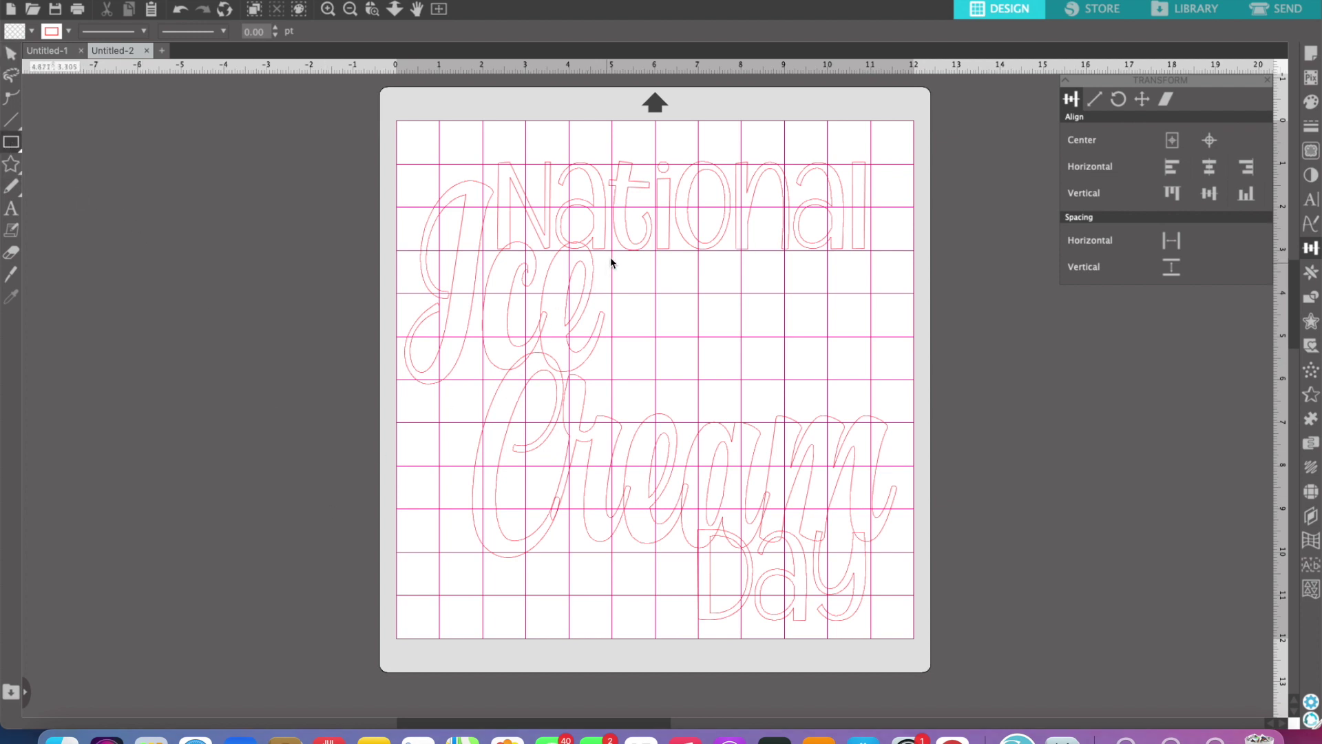
pyautogui.moveTo(612, 250); pyautogui.dragTo(874, 427)
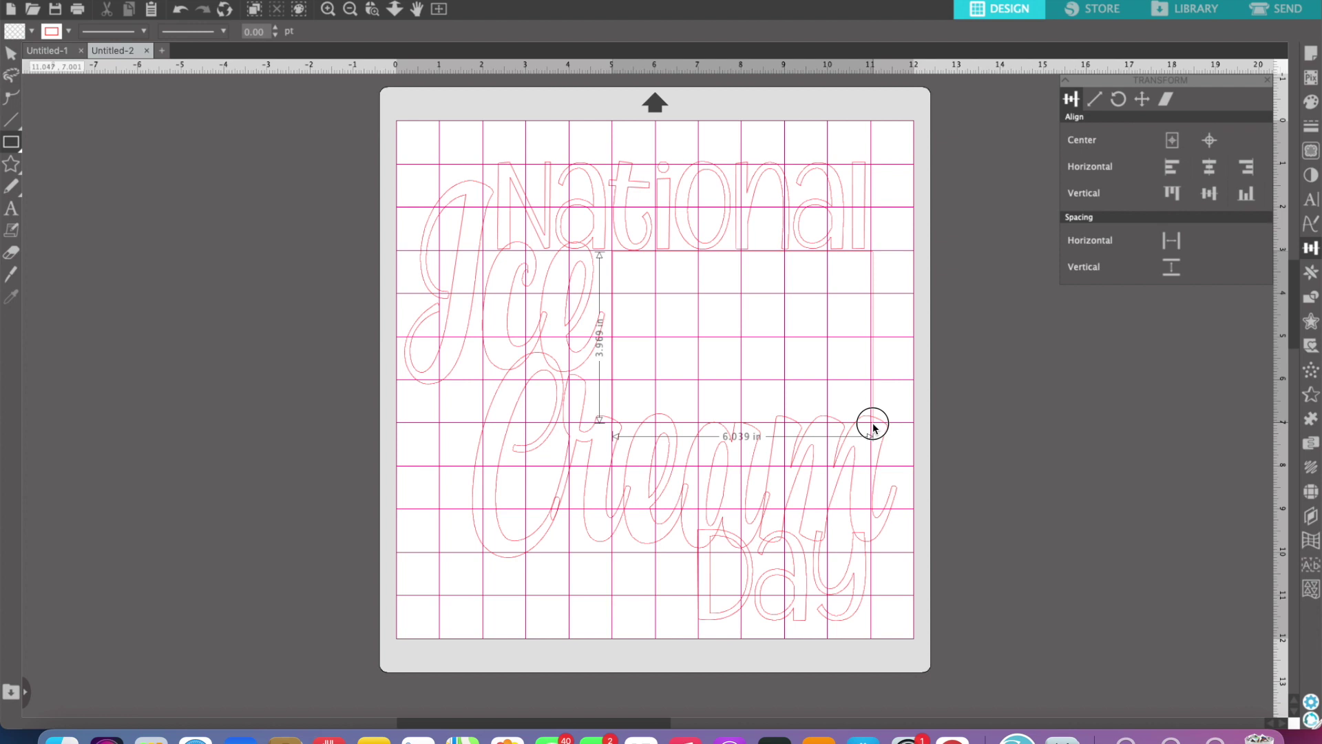
# Step: Delete the rectangle beside "Ice" and the small stray rectangle over "Cream"
pyautogui.moveTo(873, 427); pyautogui.dragTo(873, 426)
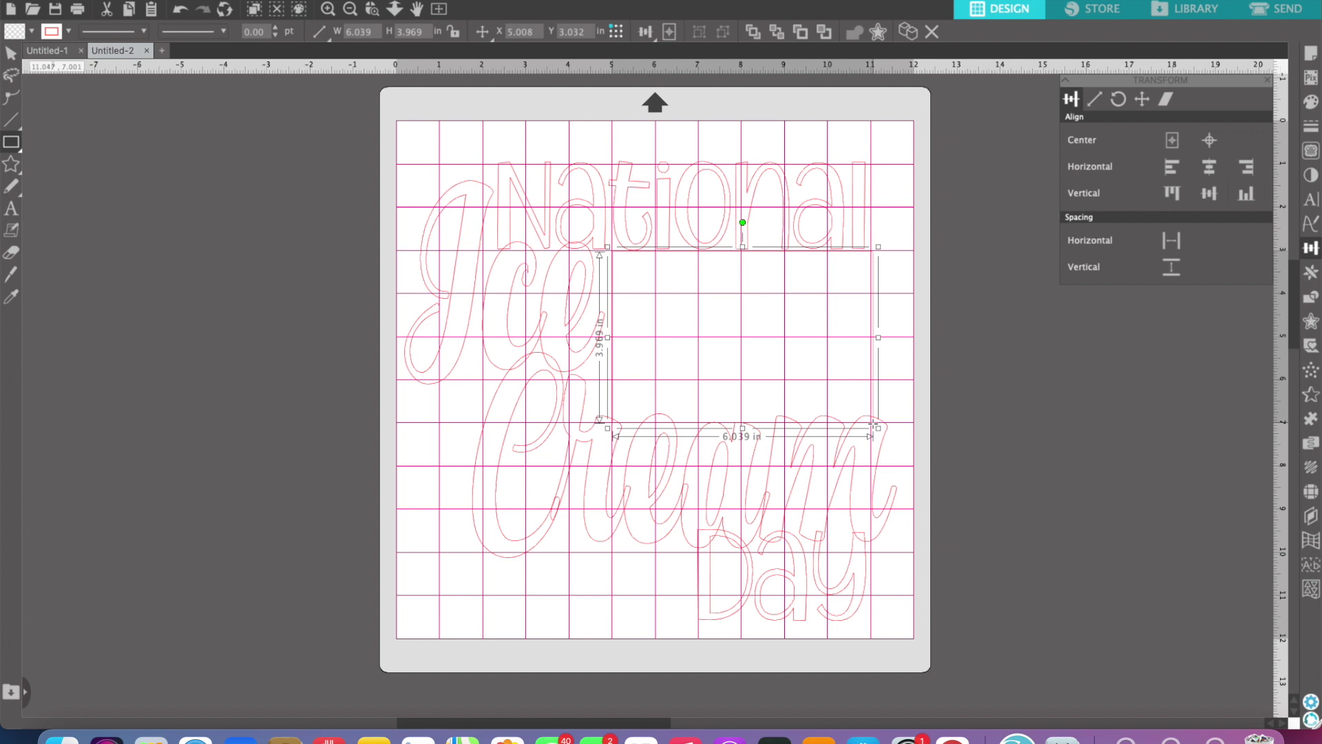
pyautogui.press('Delete')
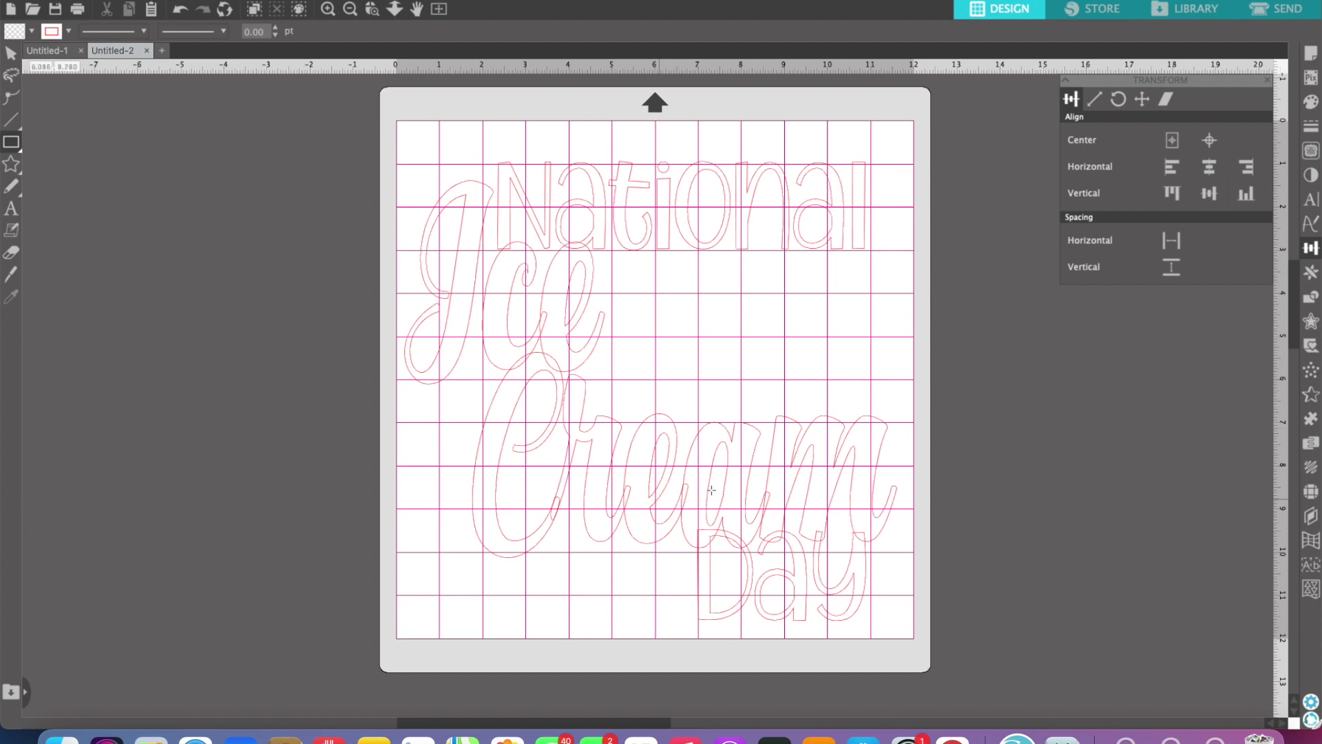
pyautogui.moveTo(819, 463); pyautogui.dragTo(804, 452)
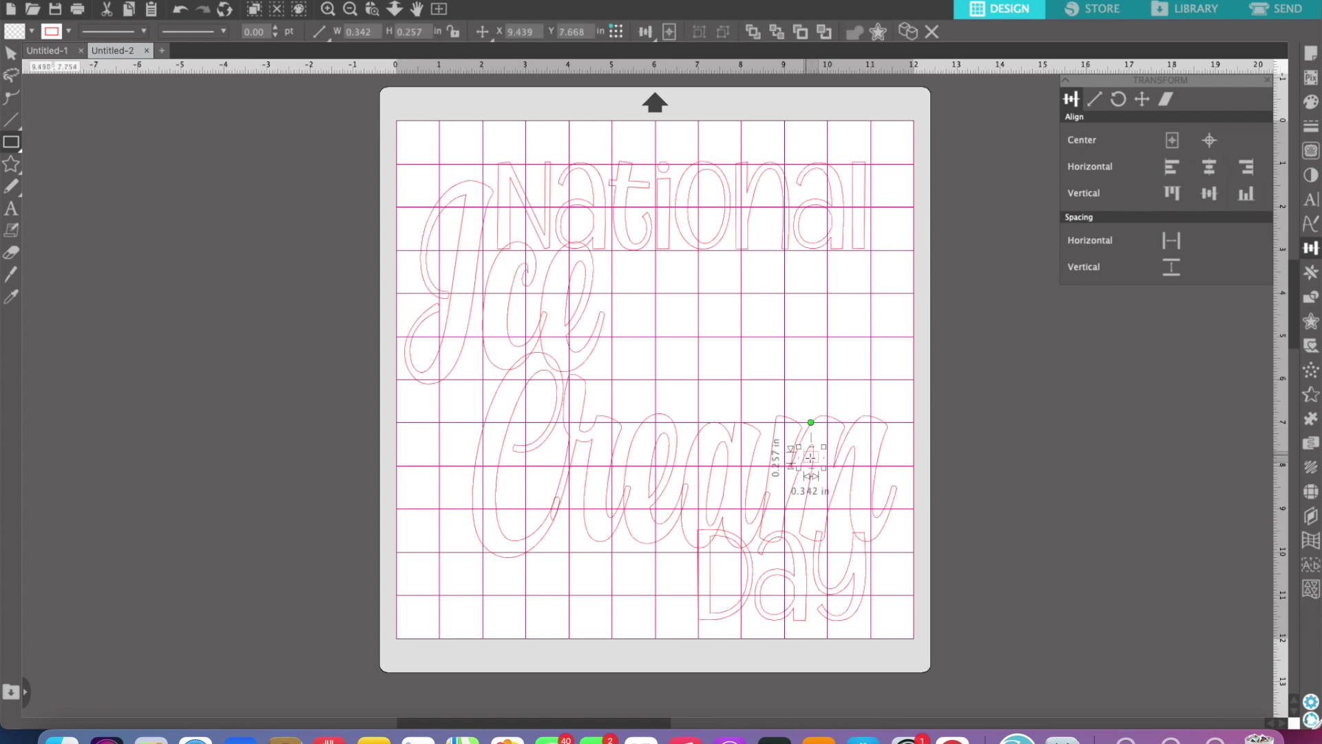
pyautogui.press('Delete')
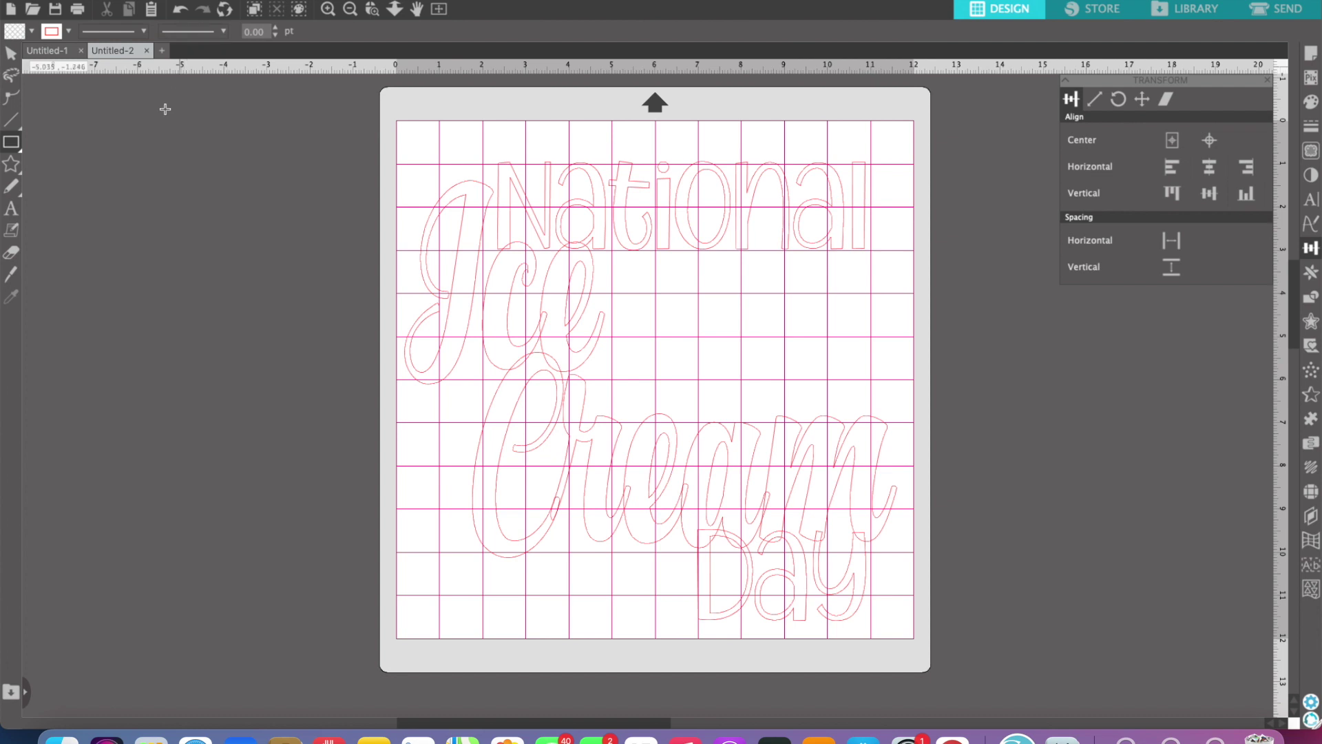
# Step: Weld the overlapping letters of "Cream" and of "Ice" separately, and clear the selection
pyautogui.click(11, 53)
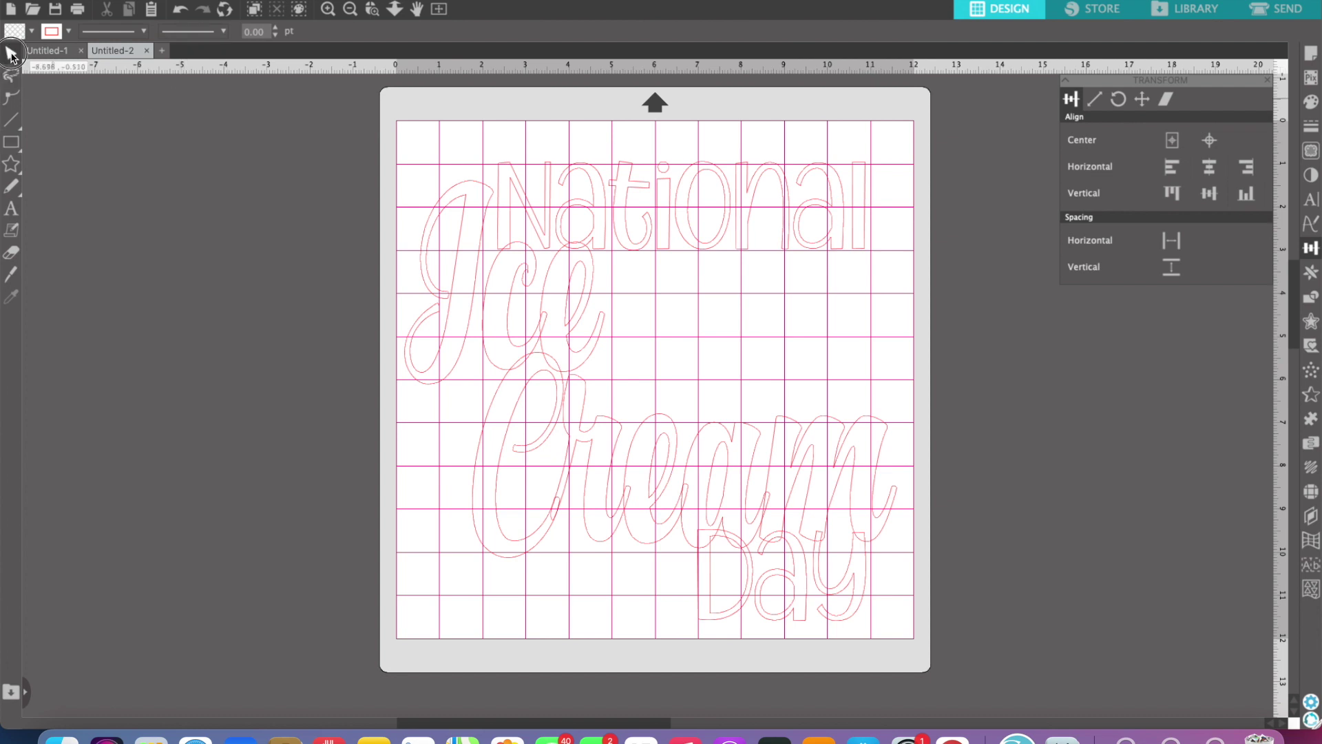
pyautogui.click(500, 473)
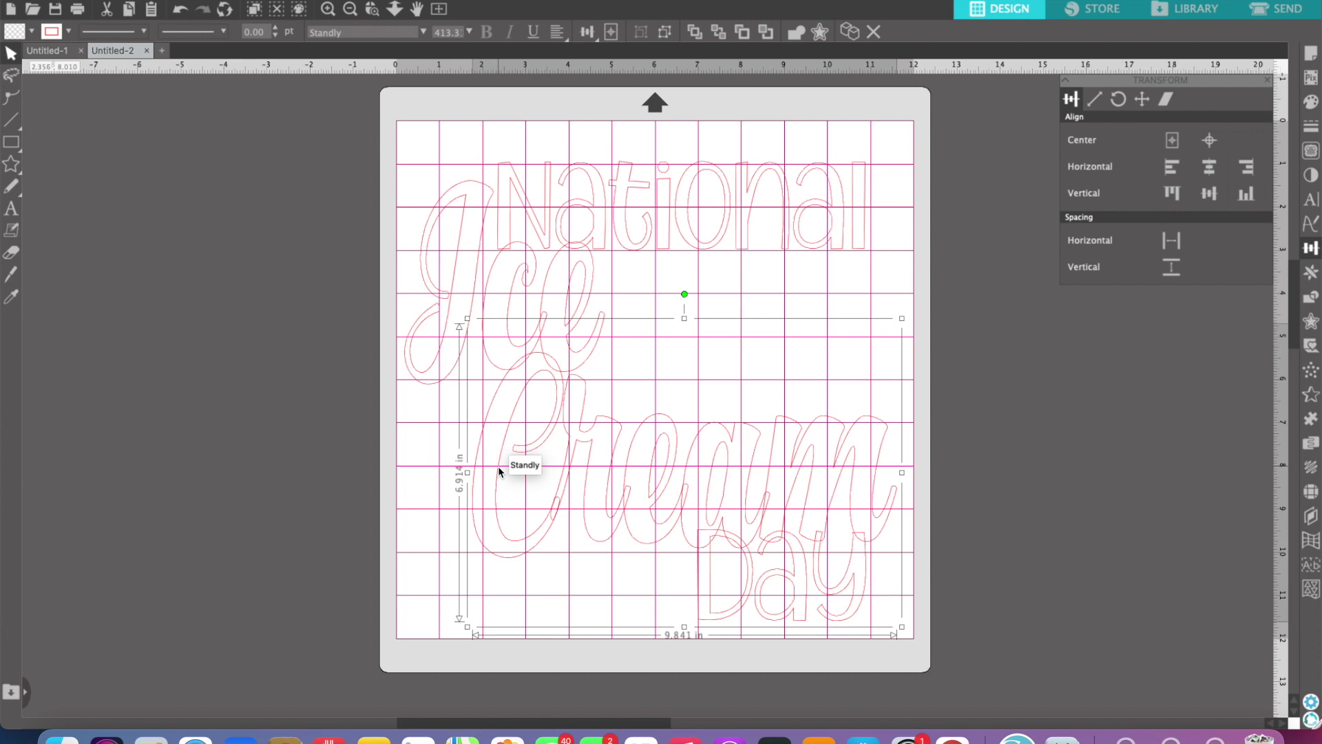
pyautogui.rightClick(500, 473)
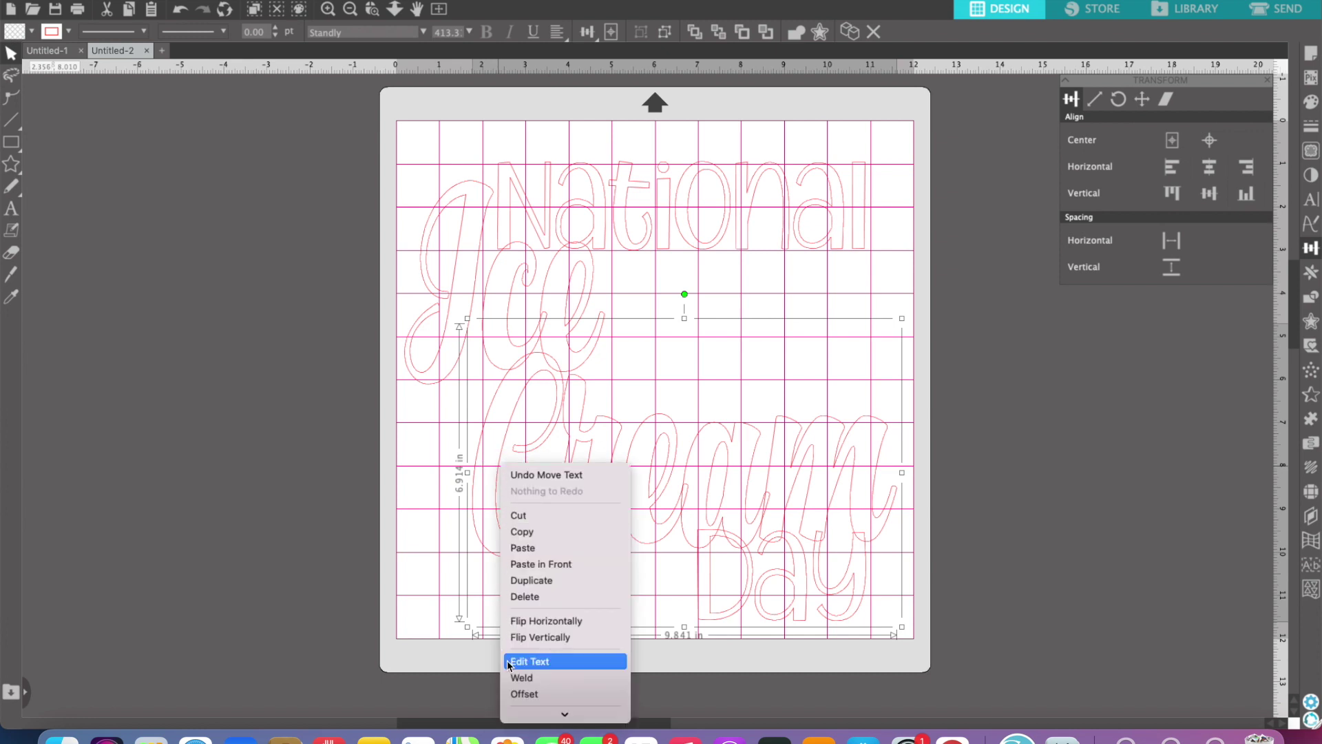
pyautogui.click(520, 680)
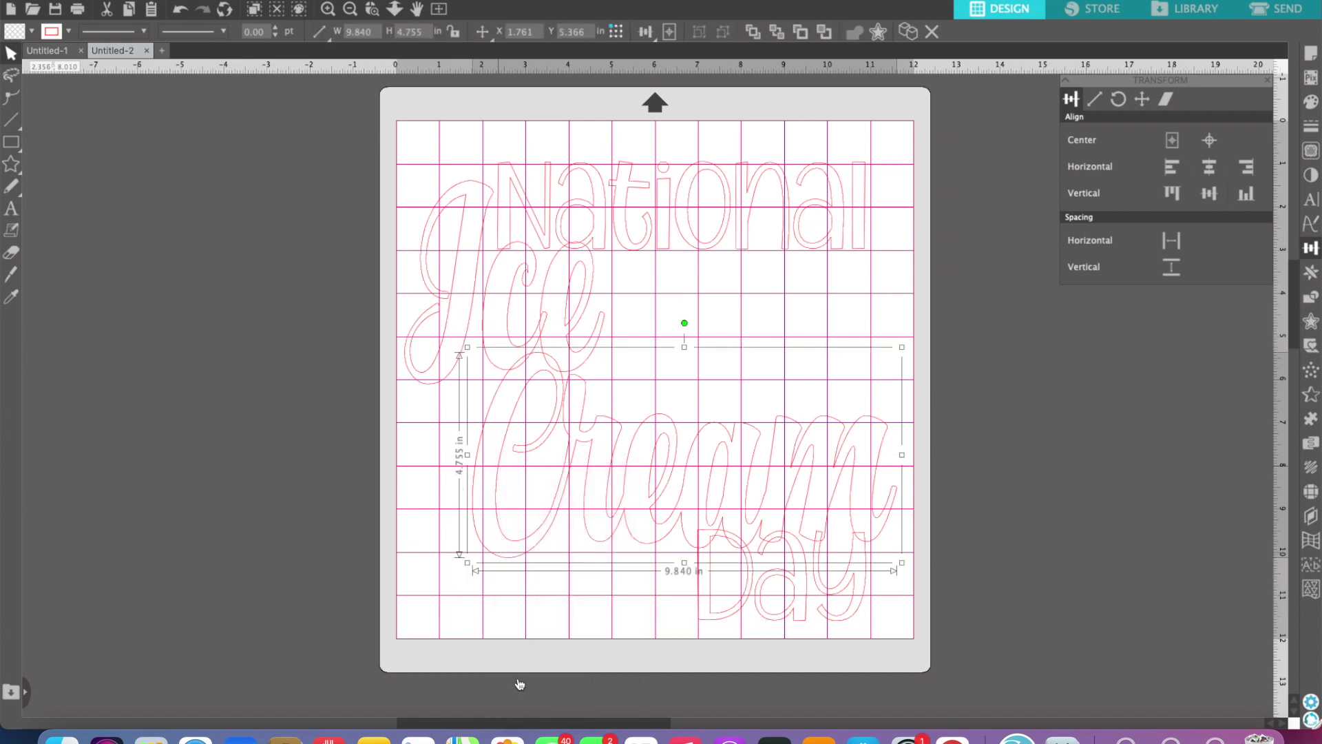
pyautogui.click(510, 321)
pyautogui.rightClick(510, 317)
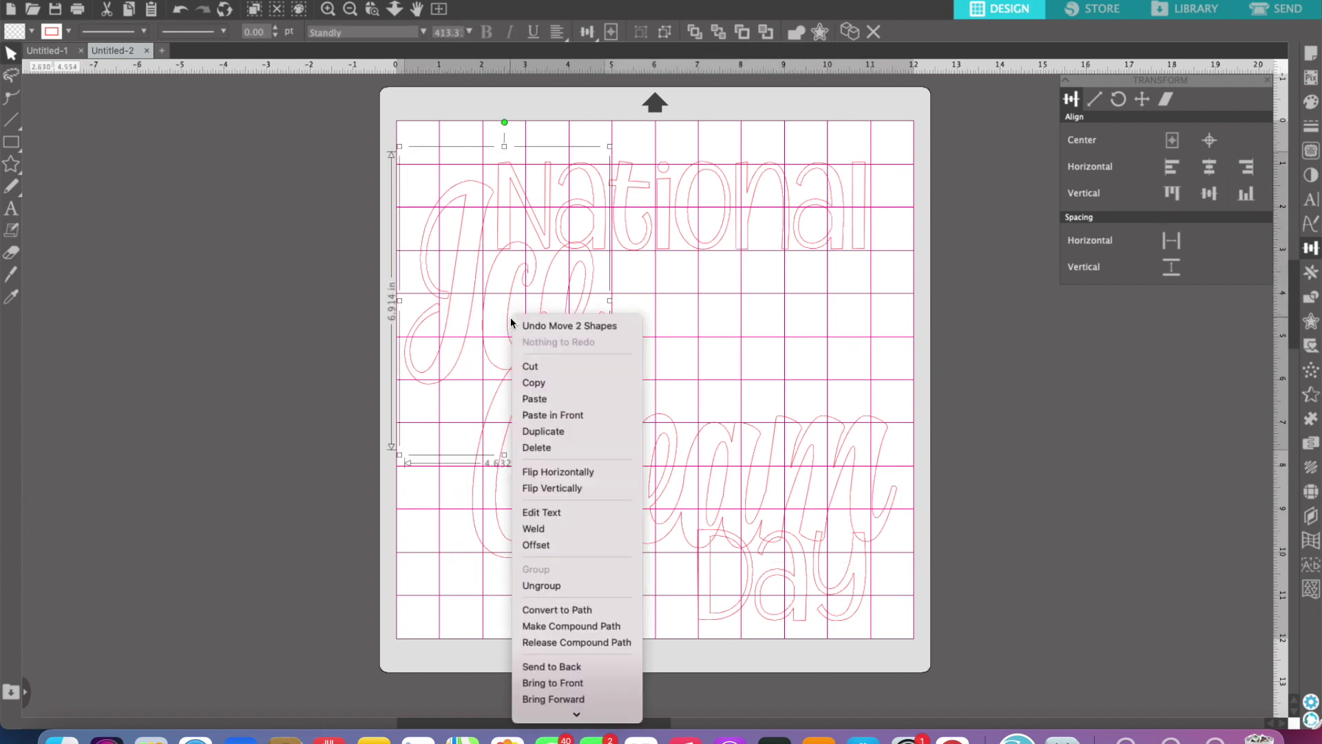
pyautogui.click(559, 529)
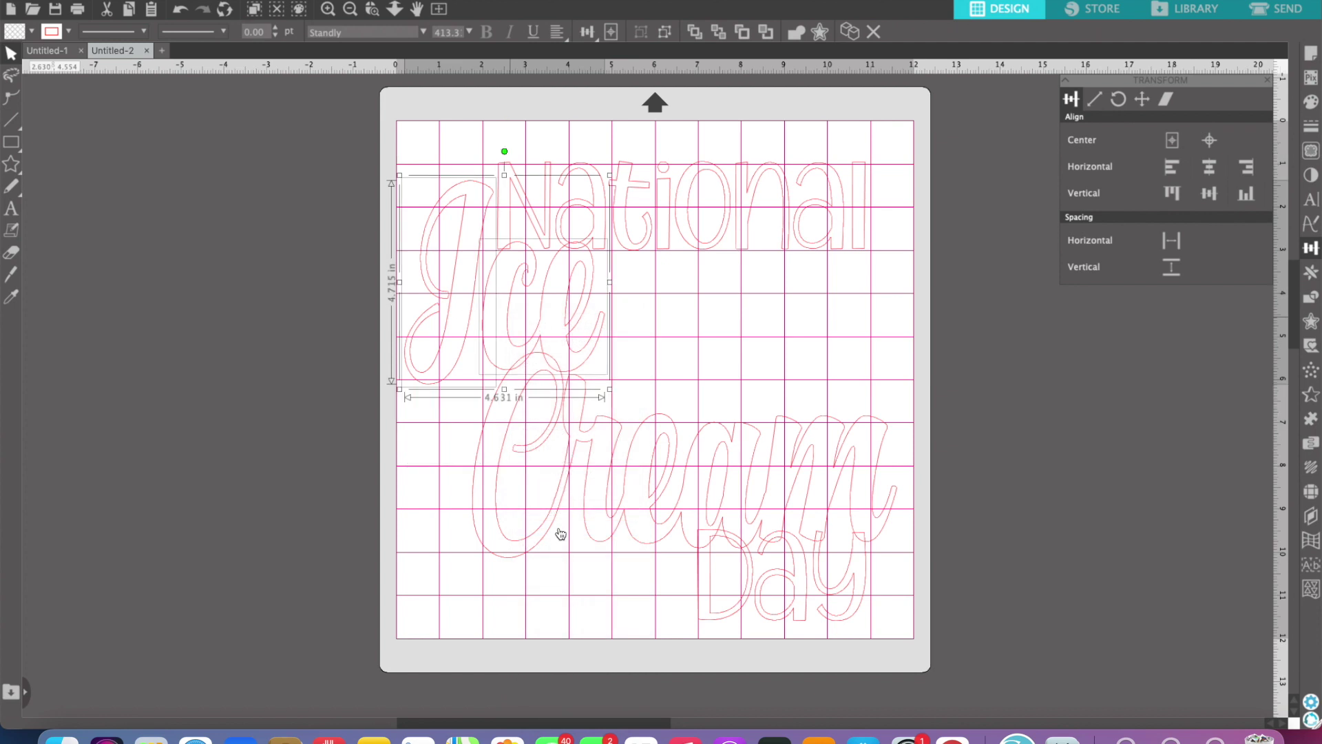
pyautogui.click(1001, 421)
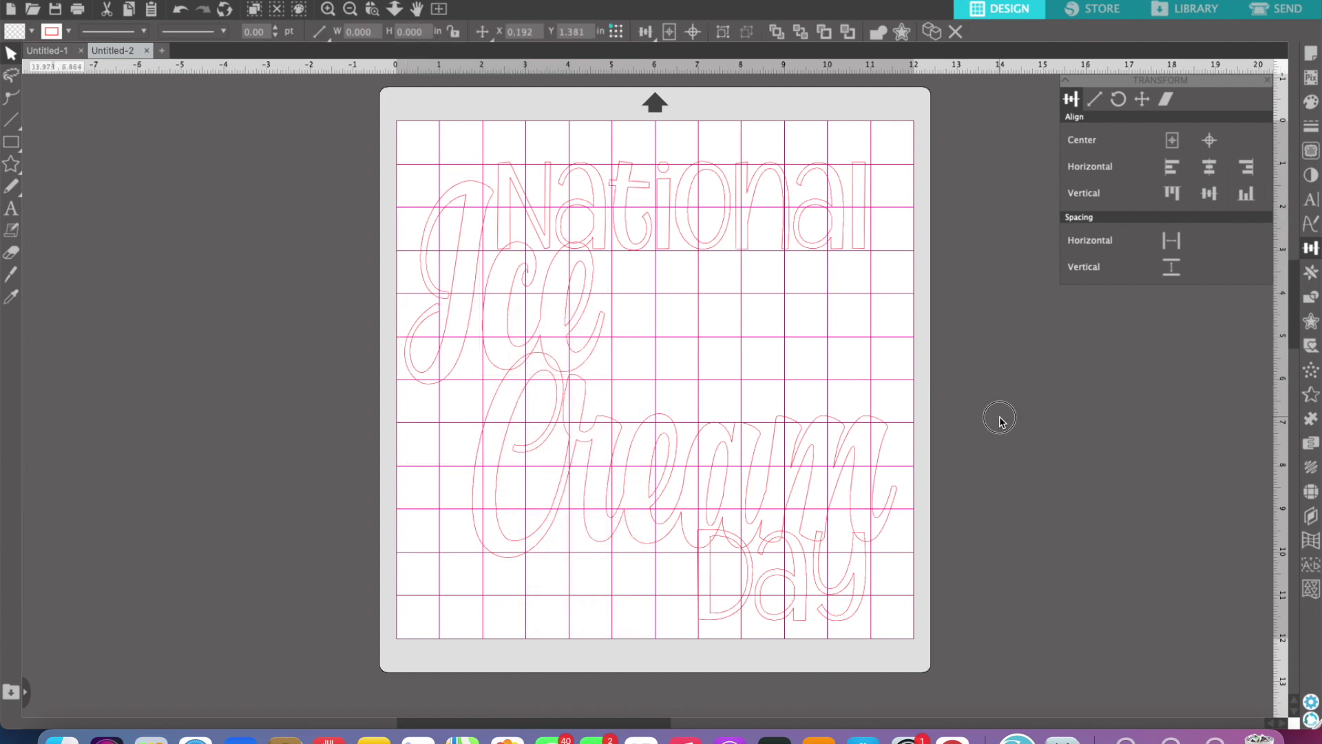
# Step: Shift "Day" slightly down and right so it sits just under the last letters of "Cream"
pyautogui.click(804, 591)
pyautogui.moveTo(804, 592); pyautogui.dragTo(804, 600)
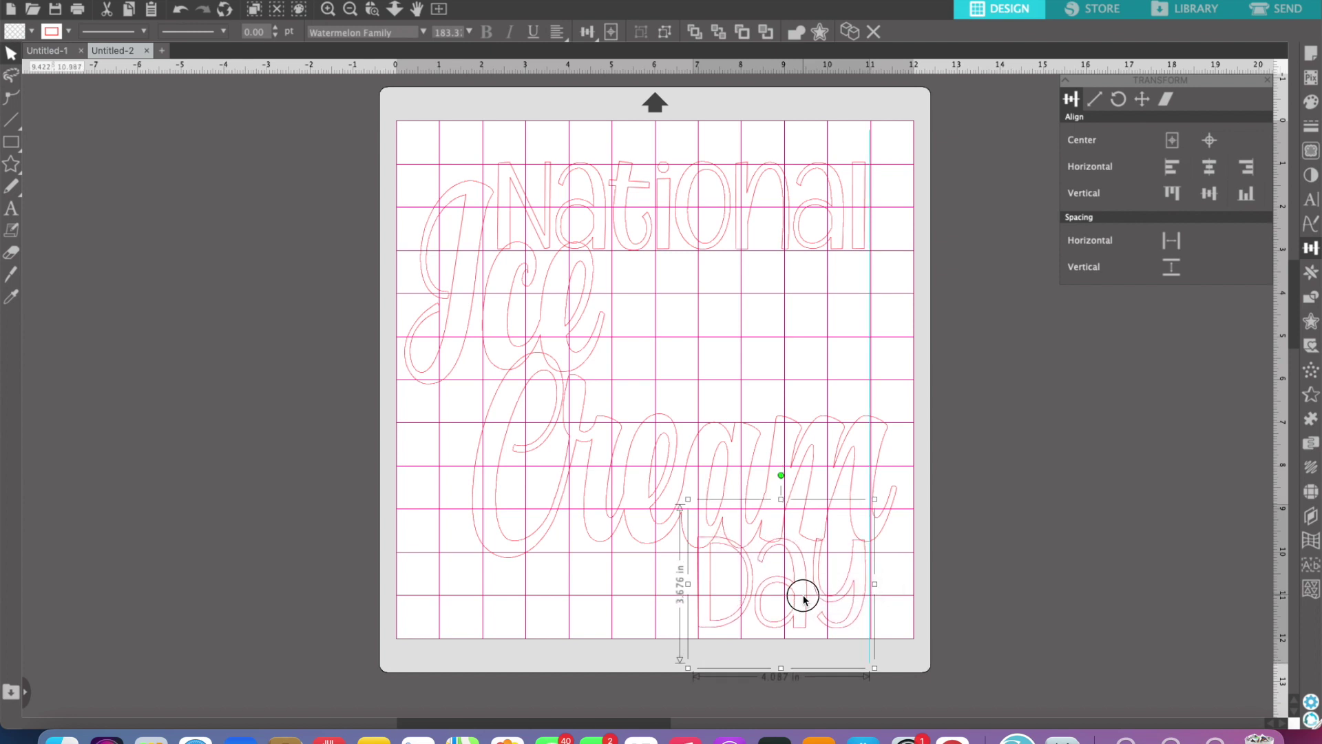
pyautogui.press('Right')
pyautogui.press('Right')
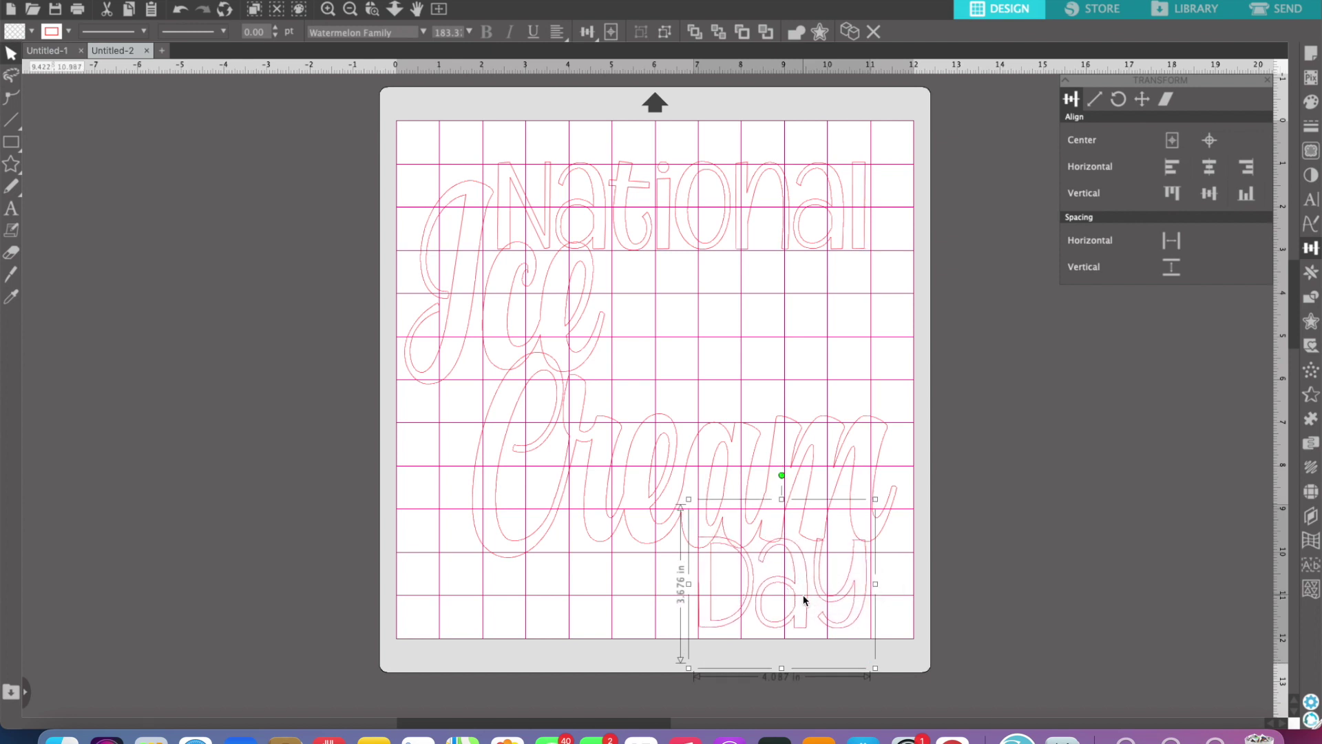
pyautogui.press('Up')
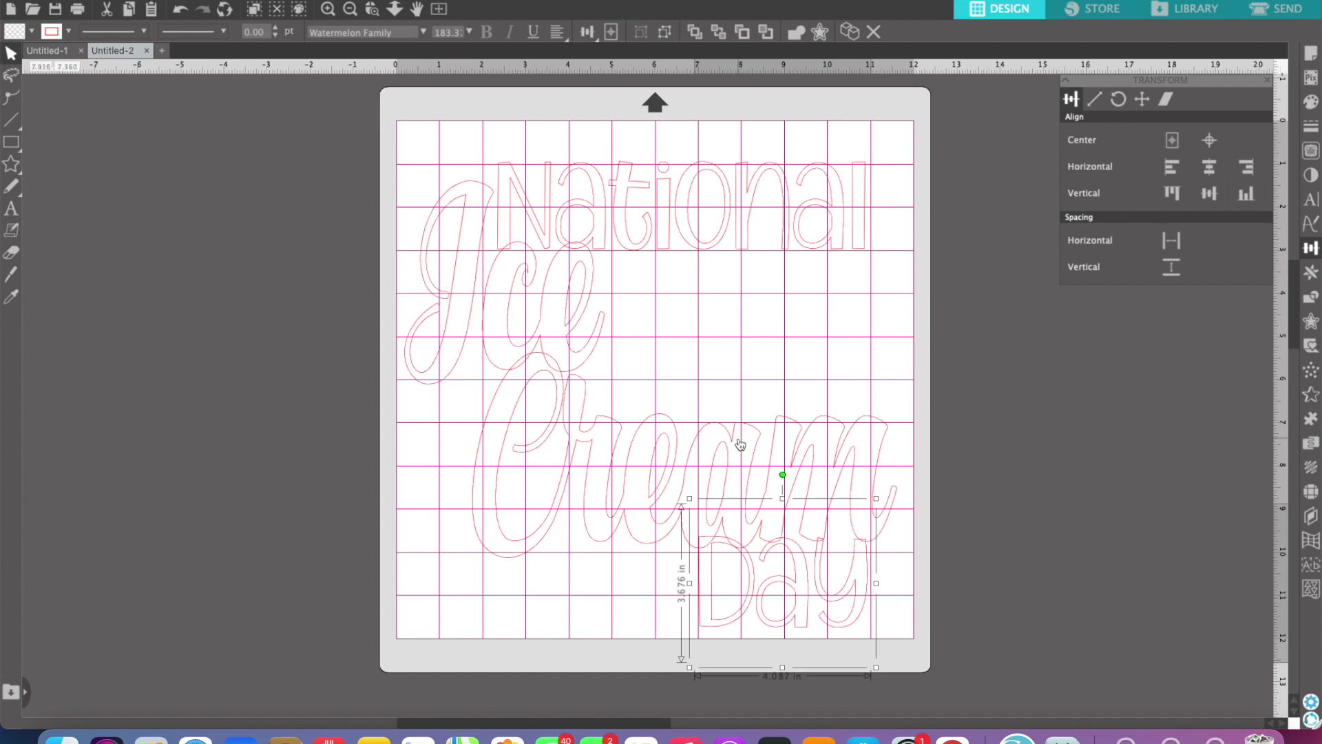
pyautogui.press('Right')
pyautogui.press('Right')
pyautogui.press('Right')
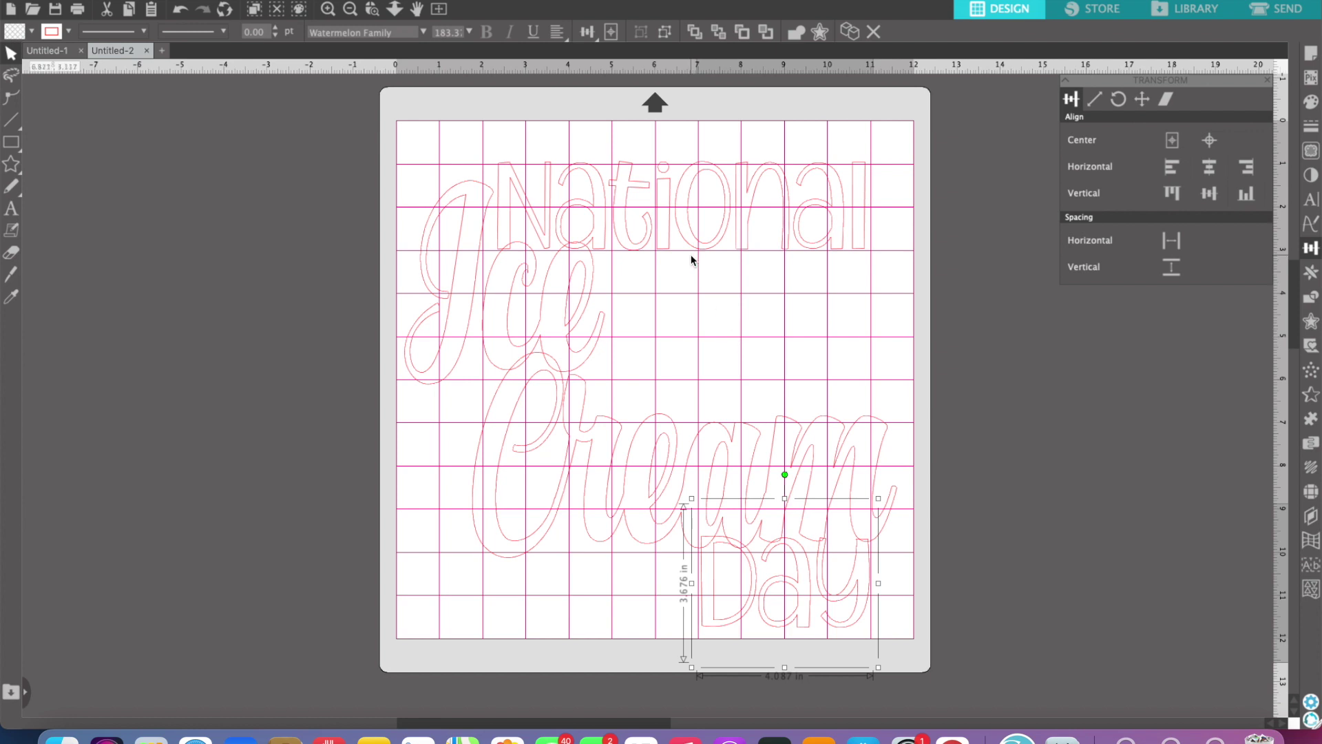
# Step: Resize the whole lettering to about 10.98 in wide and 12.36 in tall, and weld all the words together
pyautogui.click(254, 8)
pyautogui.moveTo(902, 396); pyautogui.dragTo(883, 400)
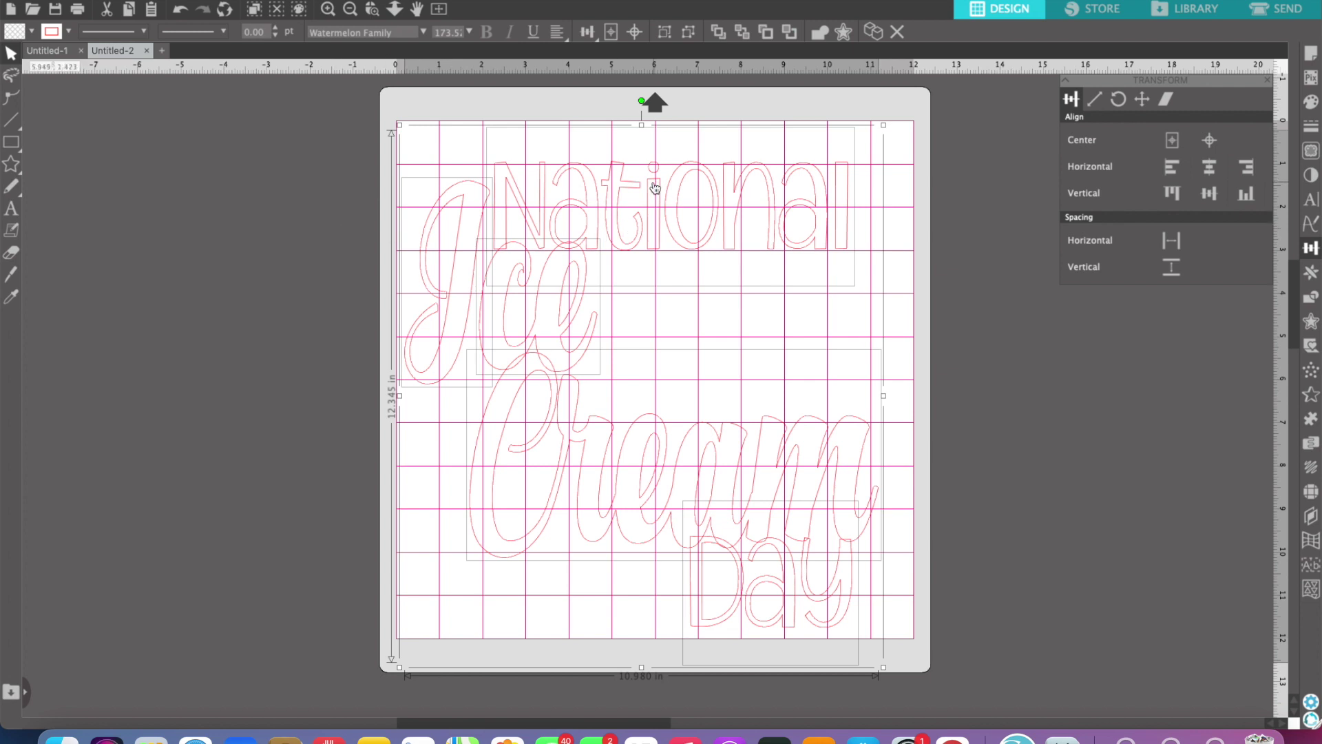
pyautogui.moveTo(642, 126); pyautogui.dragTo(643, 131)
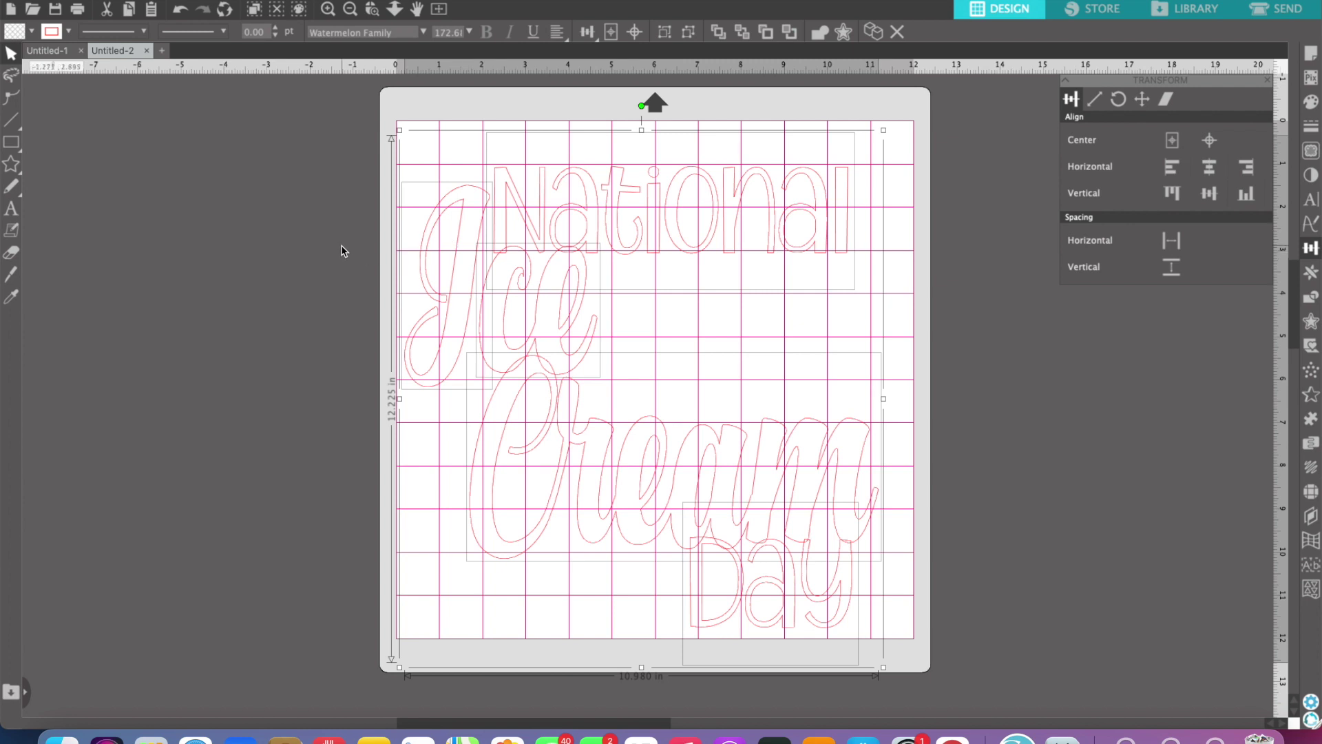
pyautogui.moveTo(641, 130); pyautogui.dragTo(639, 125)
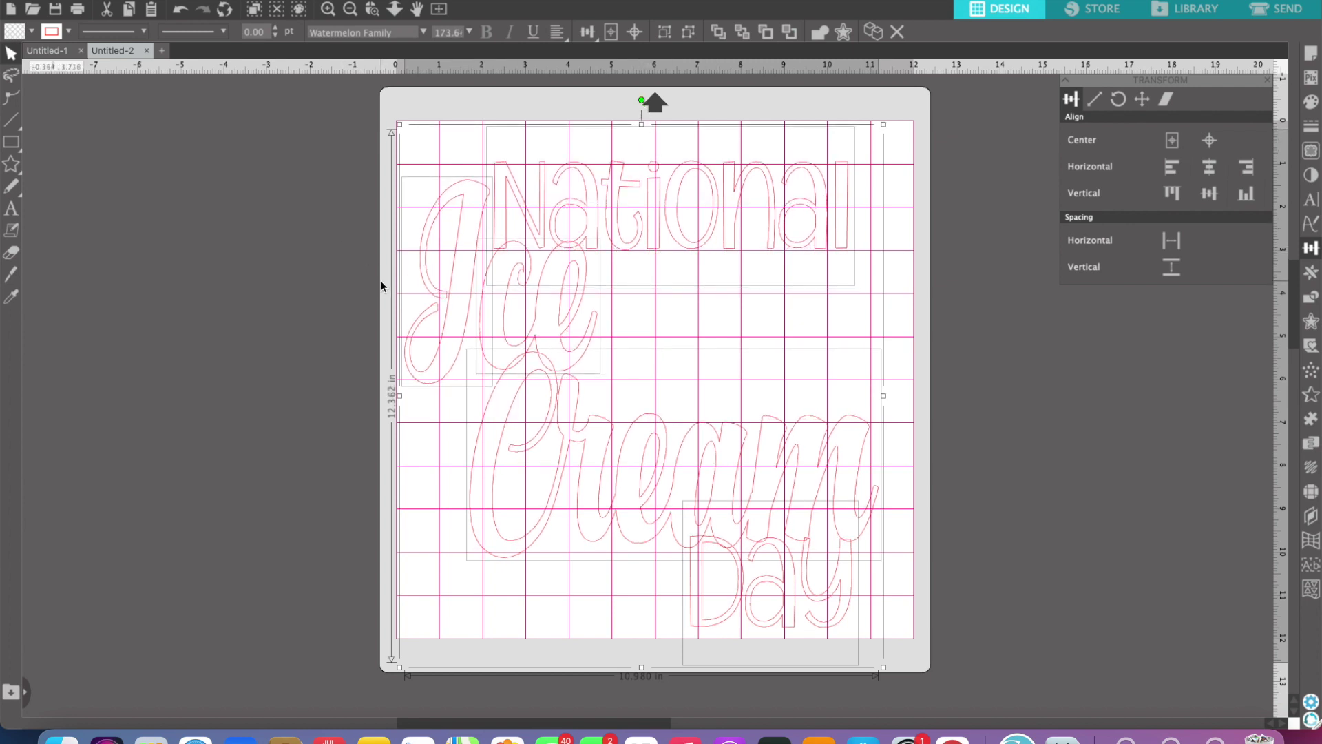
pyautogui.rightClick(593, 320)
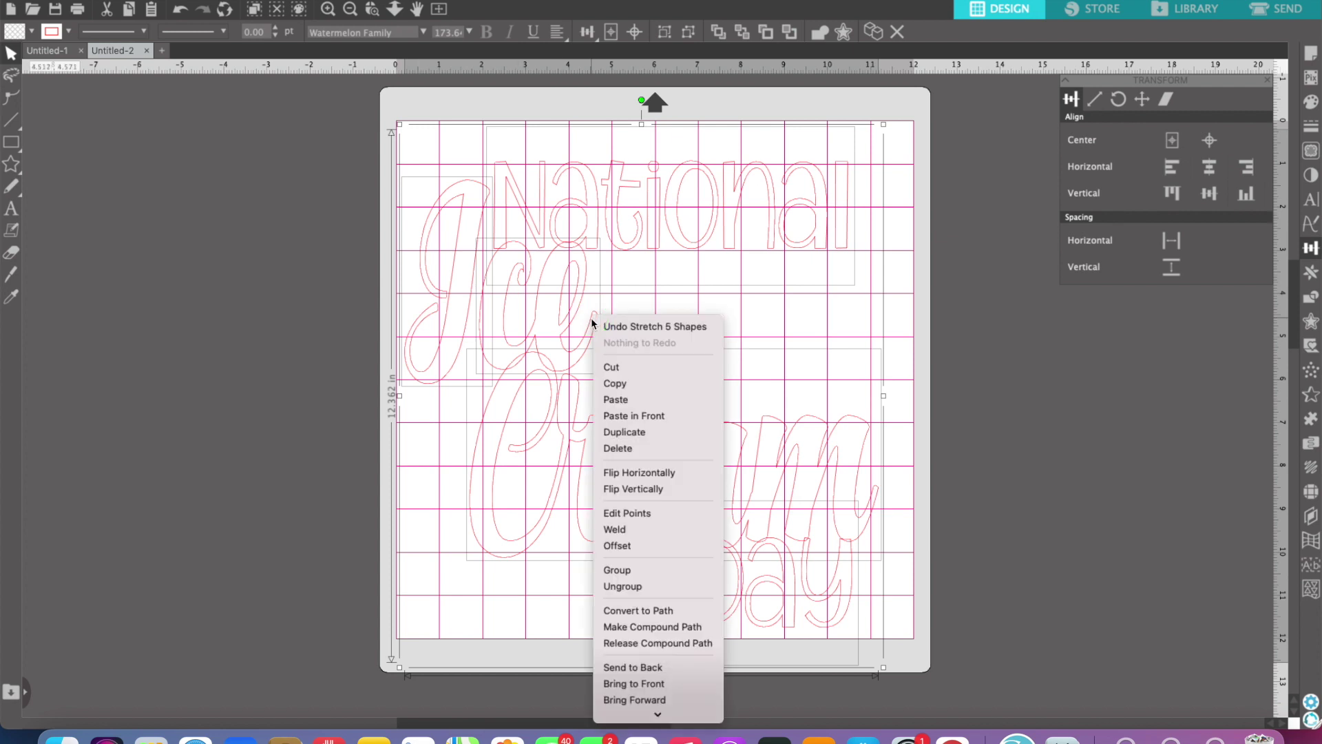
pyautogui.click(611, 531)
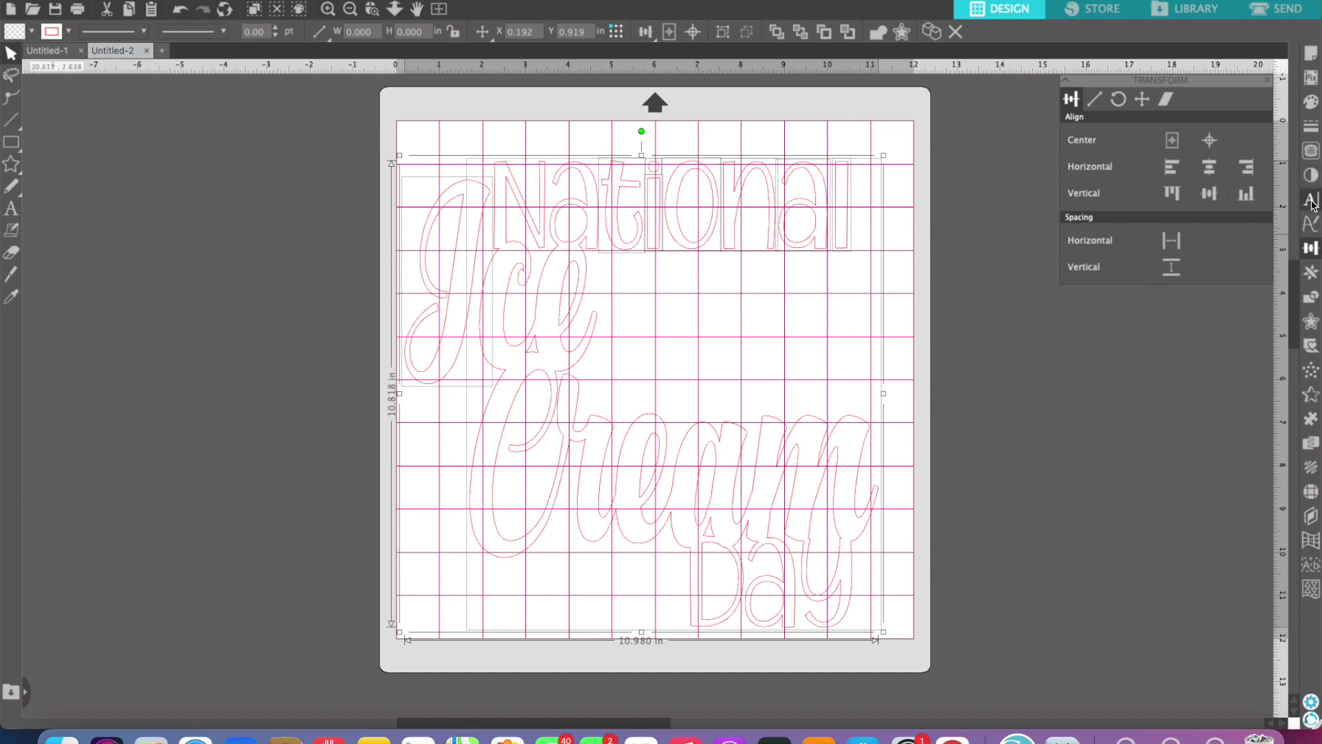
# Step: Create an outward offset with rounded corners around the welded lettering at a distance of 0.075 in
pyautogui.click(1311, 323)
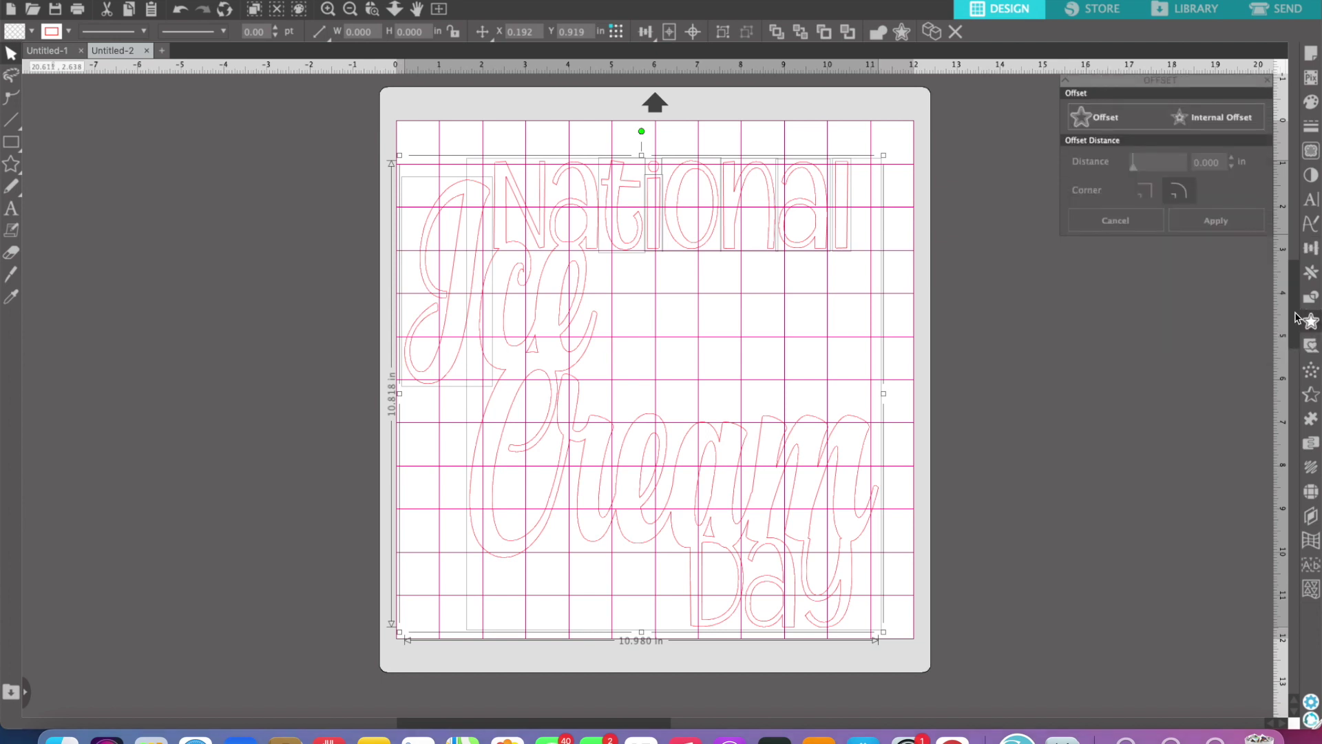
pyautogui.click(1103, 128)
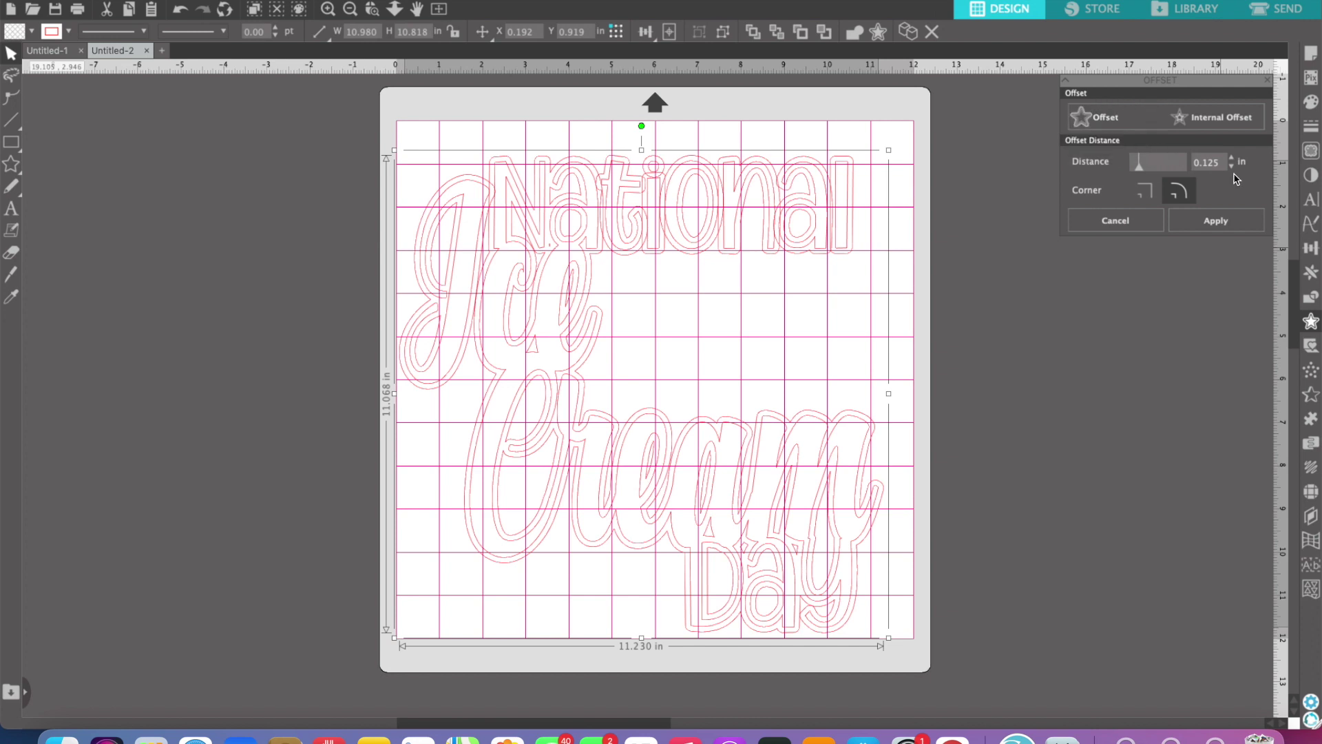
pyautogui.click(1232, 168)
pyautogui.click(1232, 167)
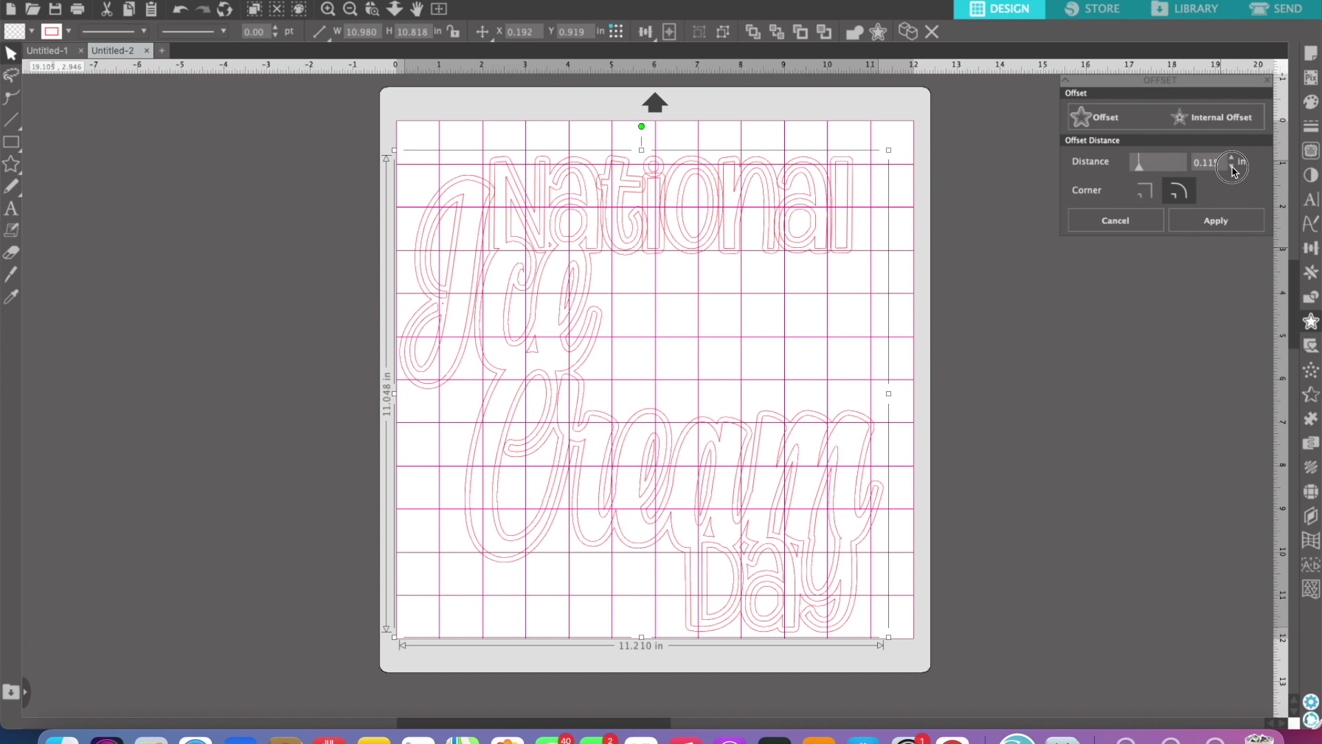
pyautogui.click(1232, 168)
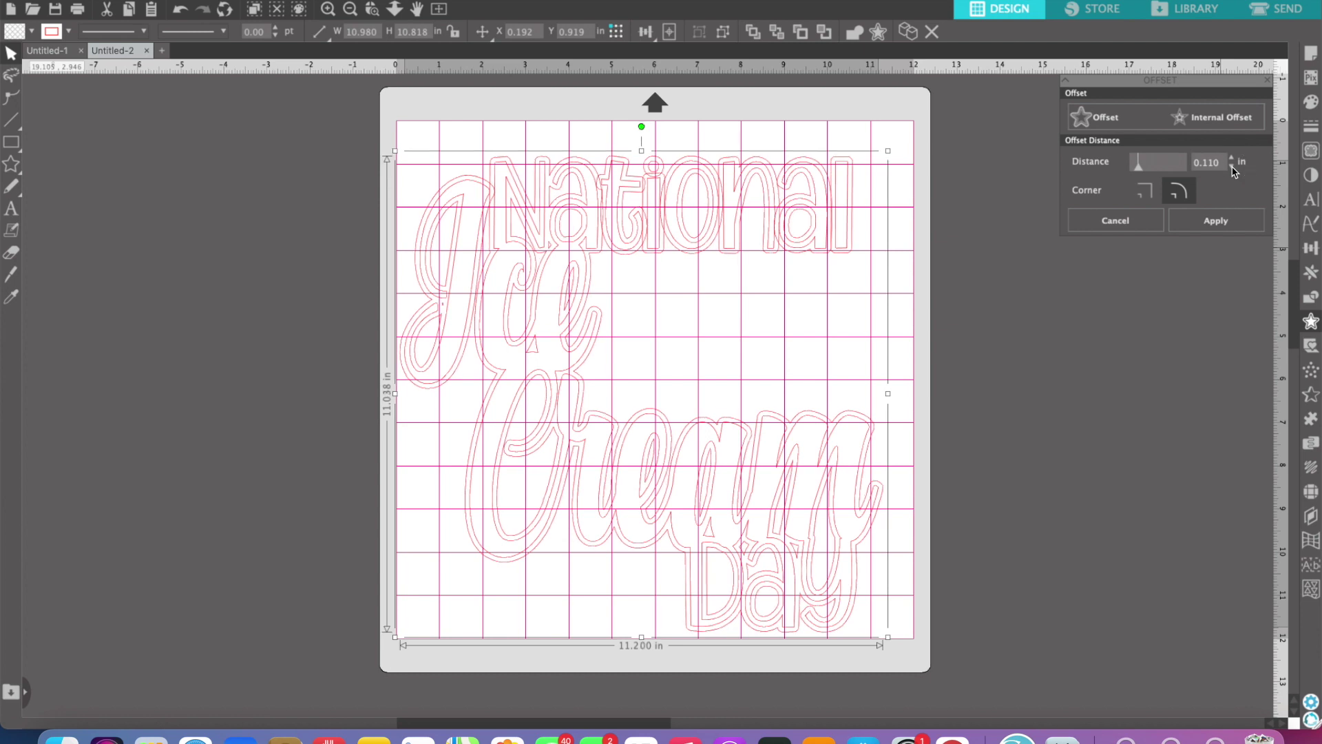
pyautogui.click(1232, 167)
pyautogui.click(1233, 167)
pyautogui.click(1233, 168)
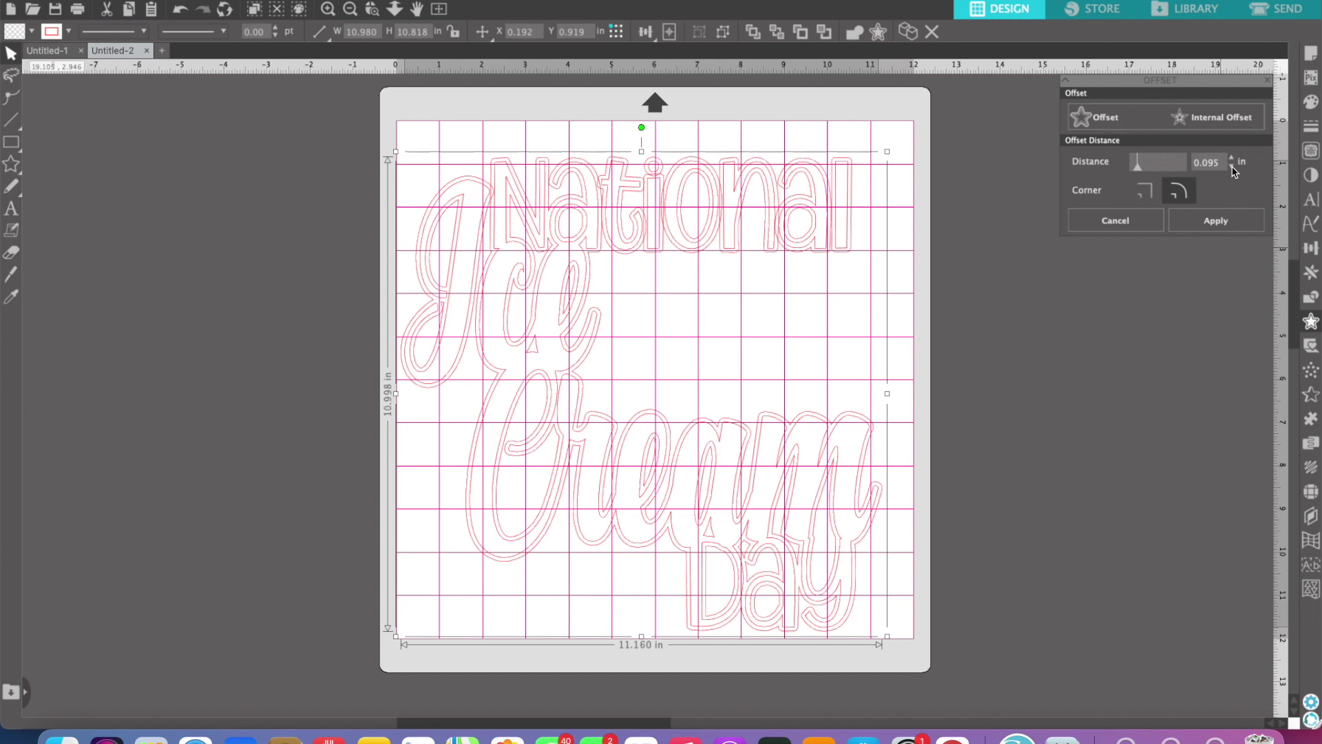
pyautogui.click(1232, 168)
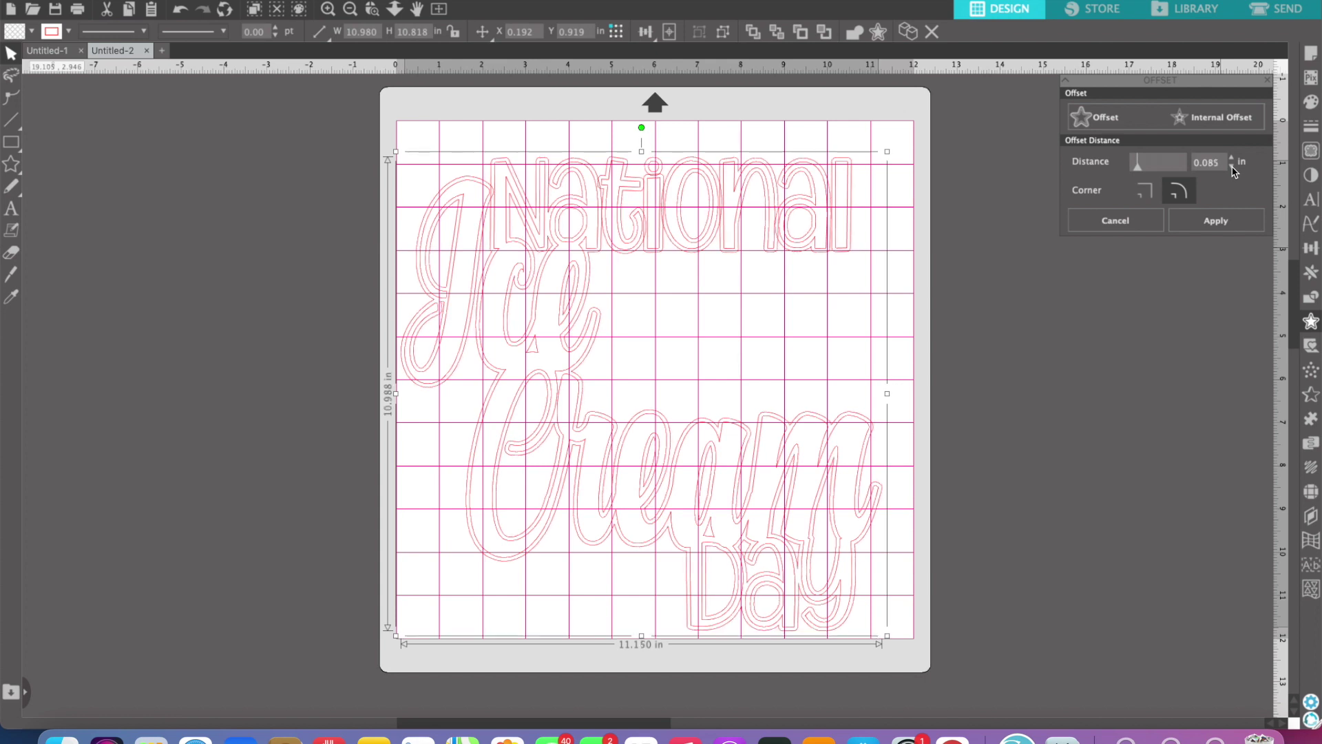
pyautogui.click(1232, 167)
pyautogui.click(1232, 168)
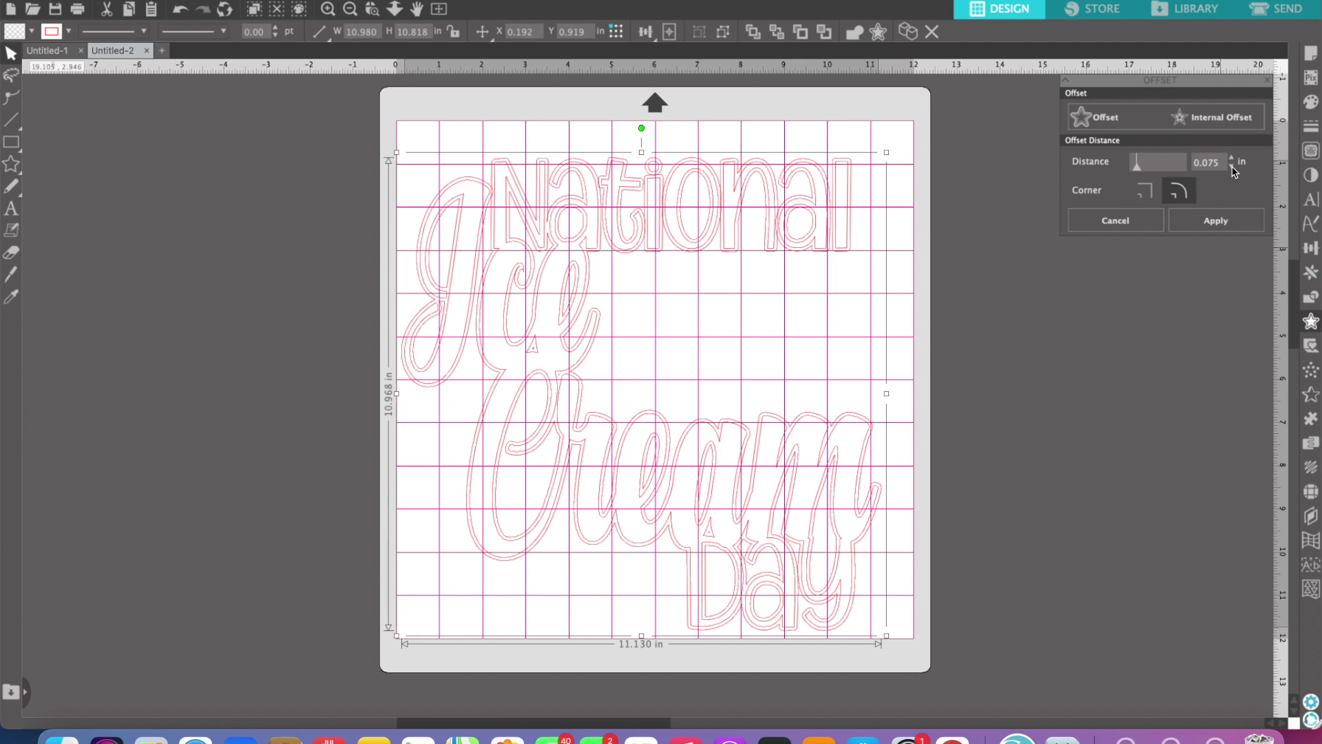
# Step: Change the offset's line color to purple and clear the selection
pyautogui.click(69, 33)
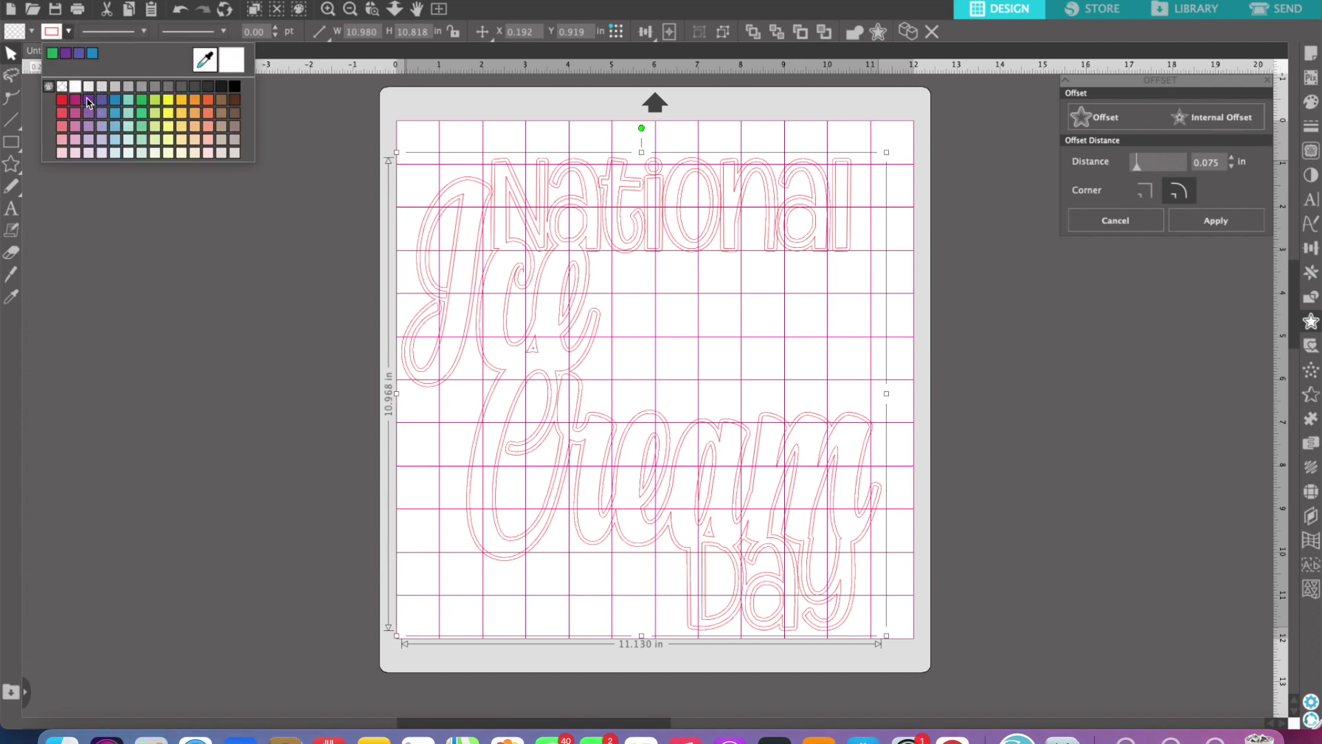
pyautogui.click(86, 102)
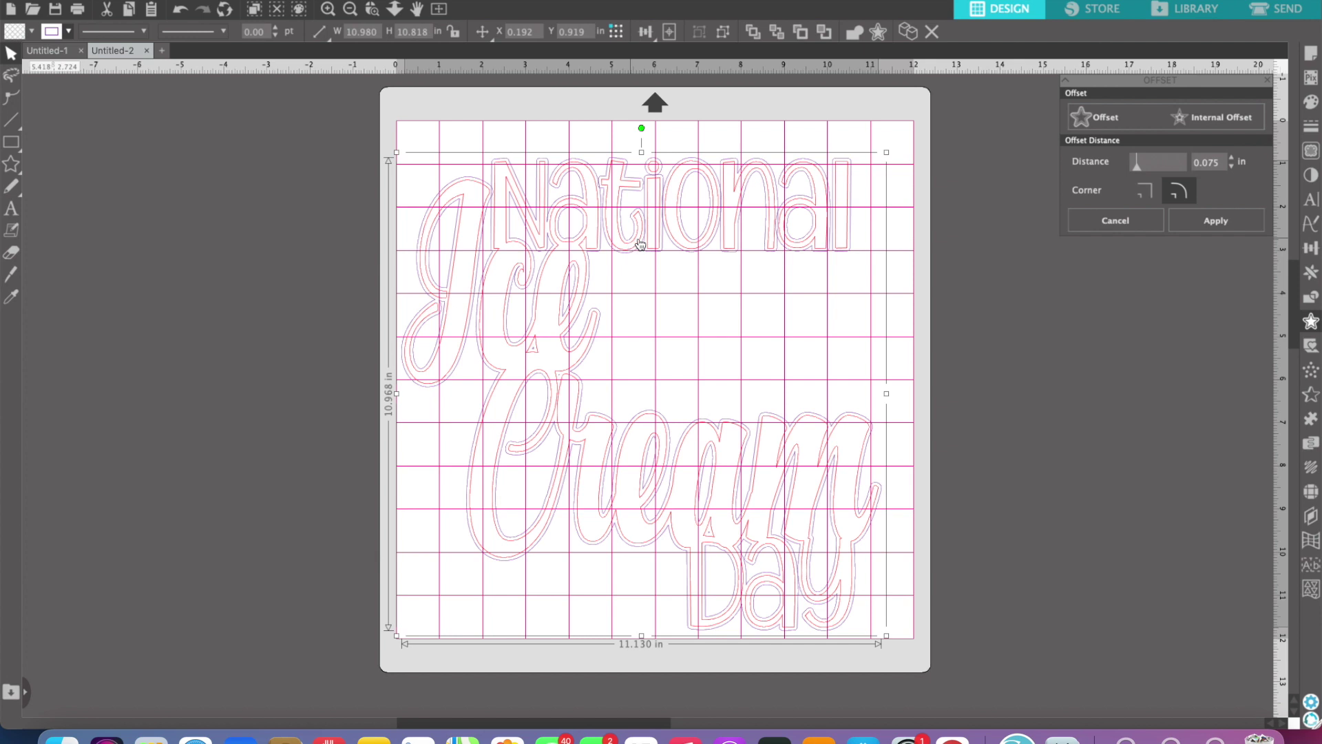
pyautogui.click(905, 136)
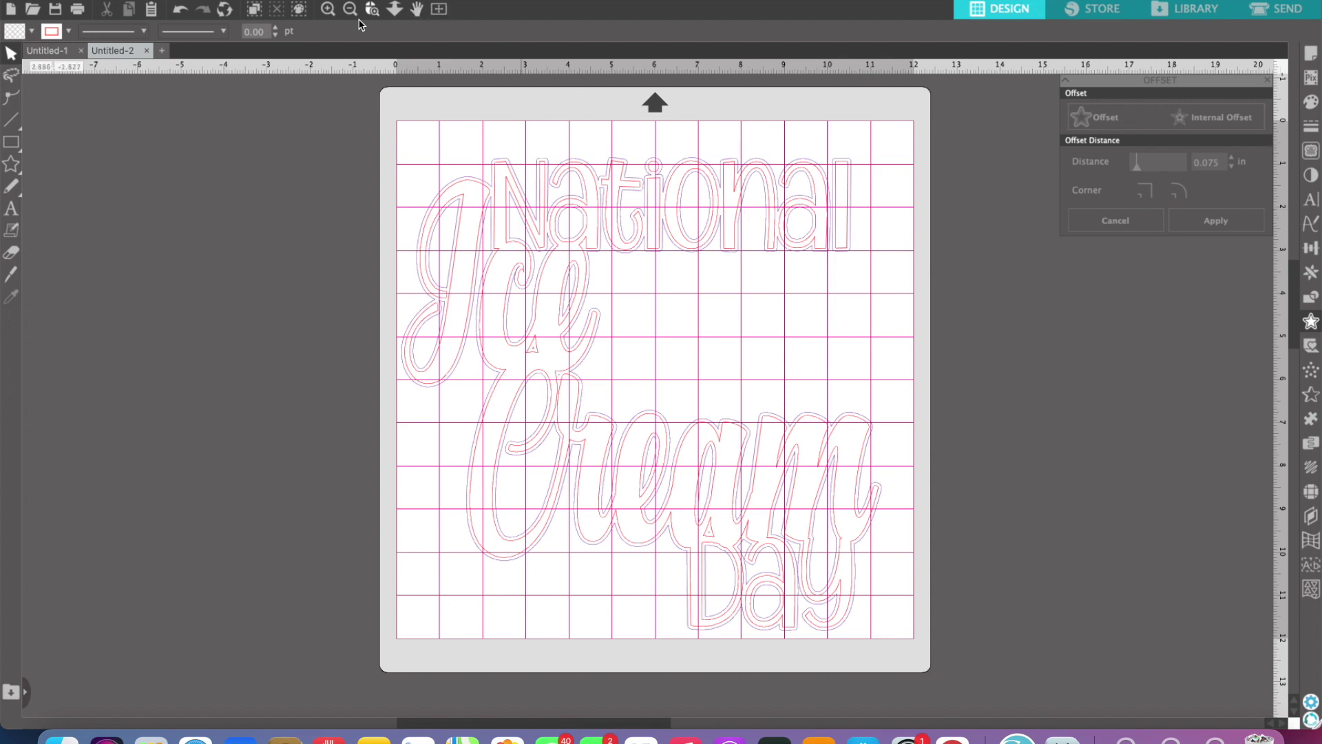
# Step: Try moving the final "l" of "National" slightly relative to its offset outline
pyautogui.click(328, 9)
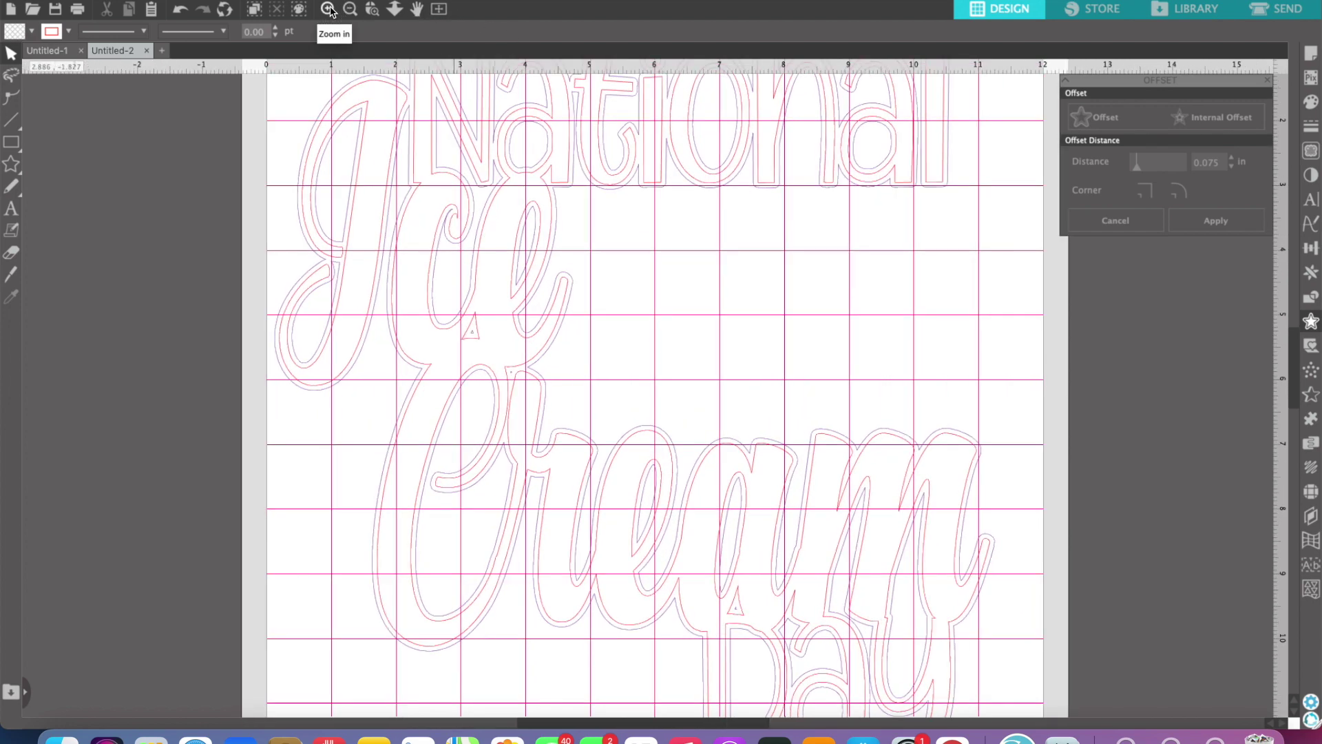
pyautogui.scroll(3, 795, 198)
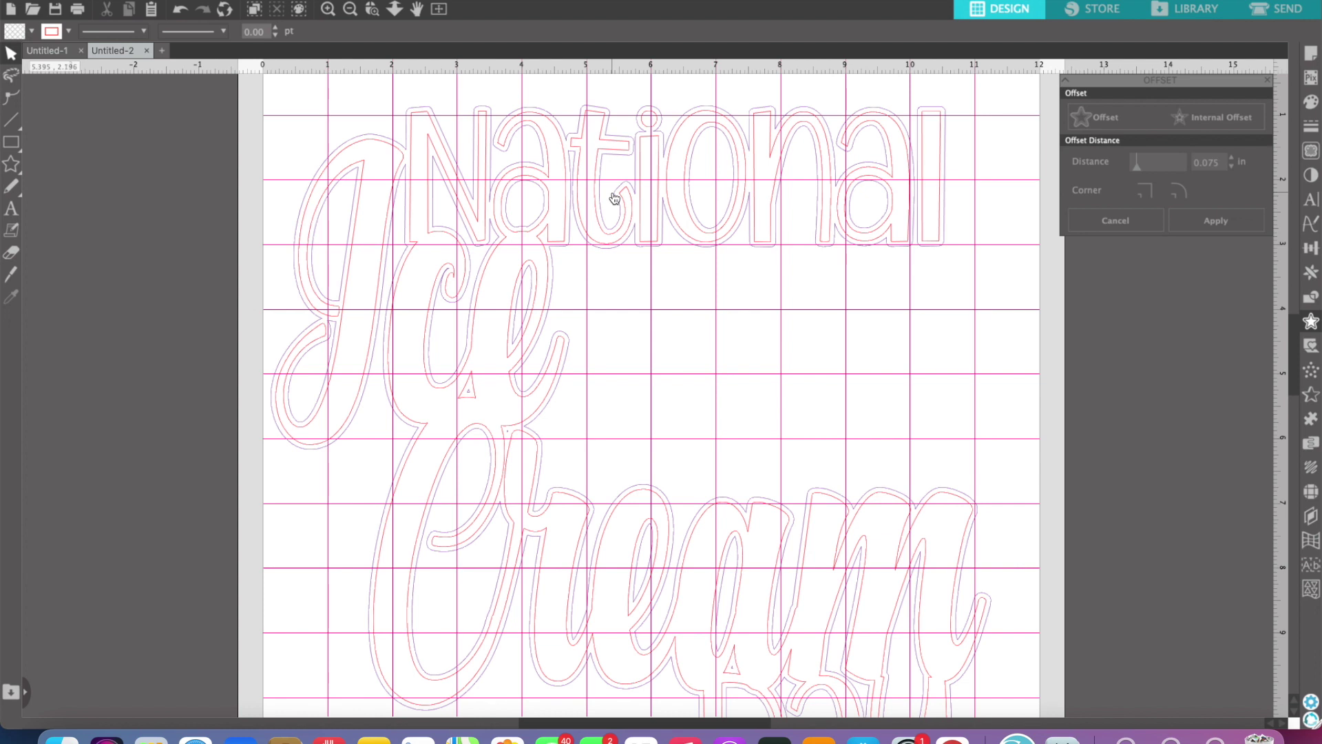
pyautogui.click(945, 199)
pyautogui.moveTo(945, 196)
pyautogui.mouseDown()
pyautogui.moveTo(959, 198)
pyautogui.moveTo(944, 195)
pyautogui.mouseUp()
pyautogui.scroll(-1, 182, 11)
# Step: Undo the letter move, the purple line color and the offset, and clear the selection
pyautogui.click(183, 13)
pyautogui.click(183, 12)
pyautogui.click(183, 12)
pyautogui.click(182, 12)
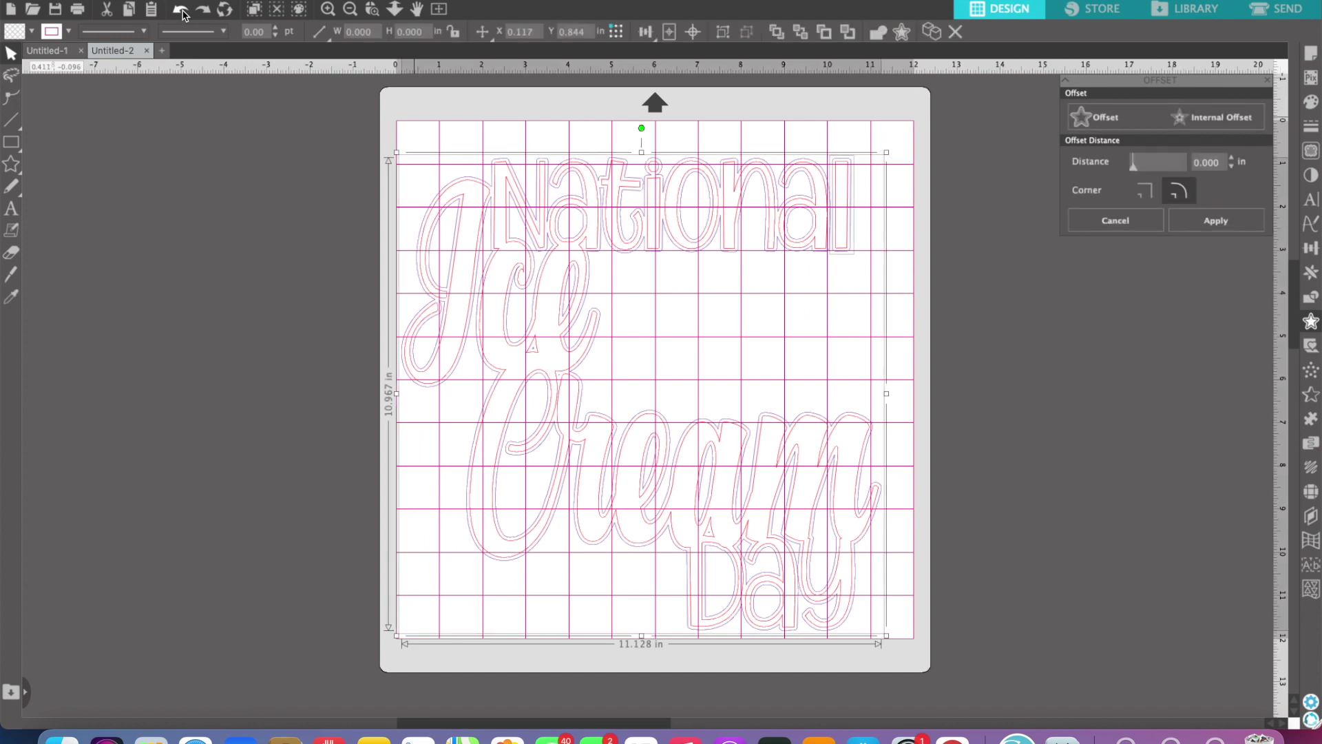
pyautogui.click(183, 13)
pyautogui.click(552, 145)
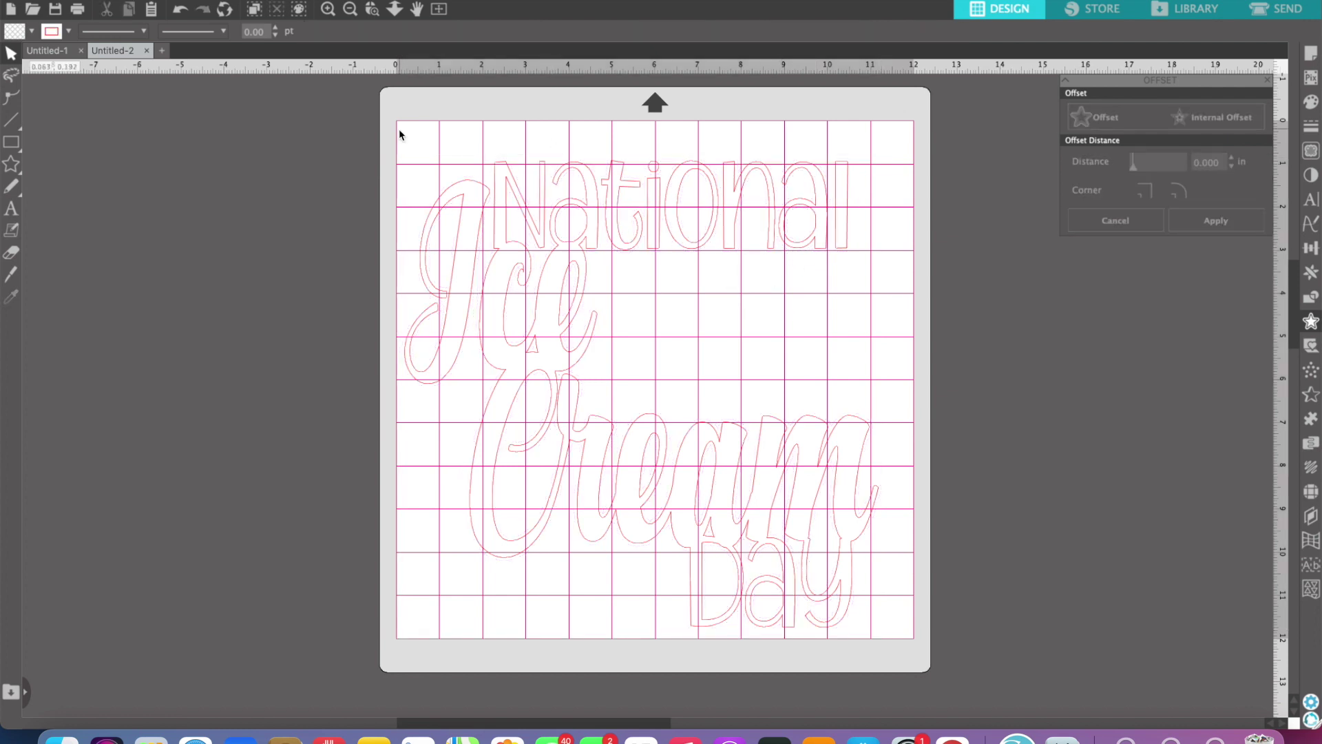
# Step: Create an outward offset with rounded corners around all the lettering and set the offset's line color to black
pyautogui.click(255, 11)
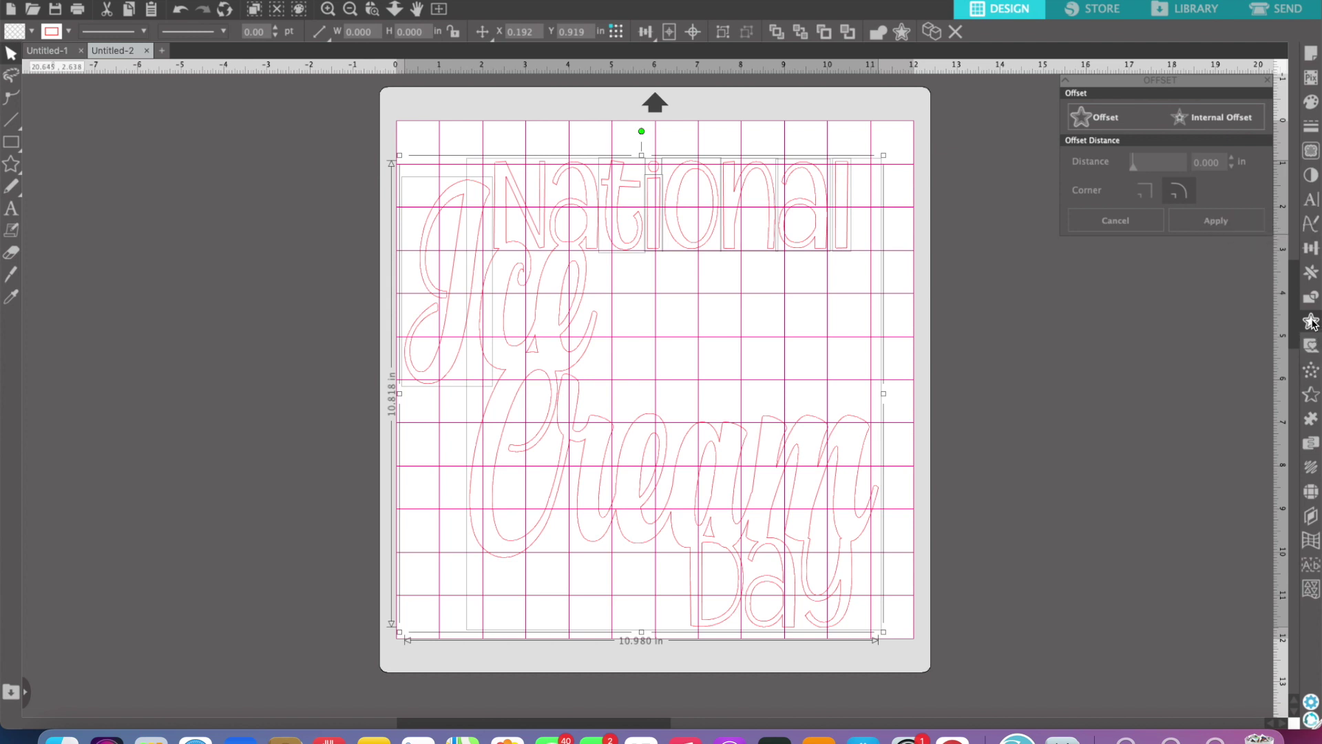
pyautogui.click(1310, 321)
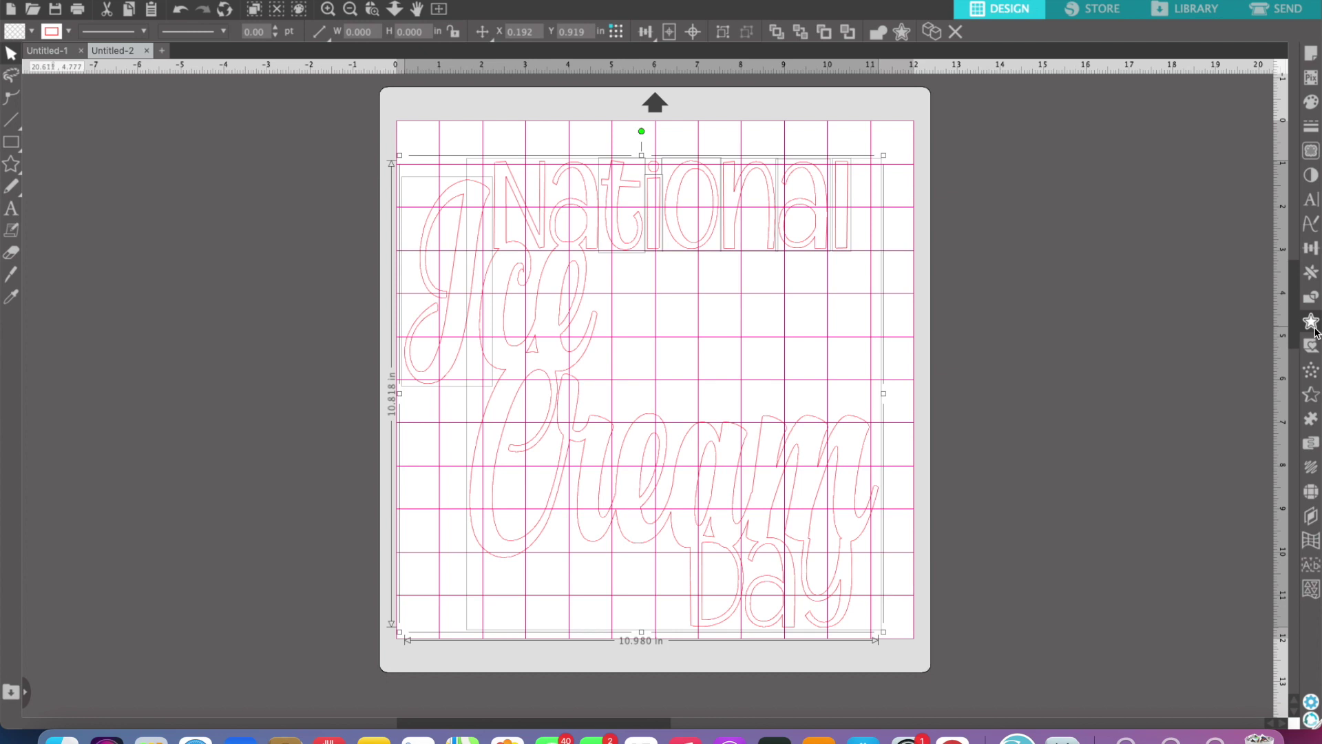
pyautogui.click(1313, 325)
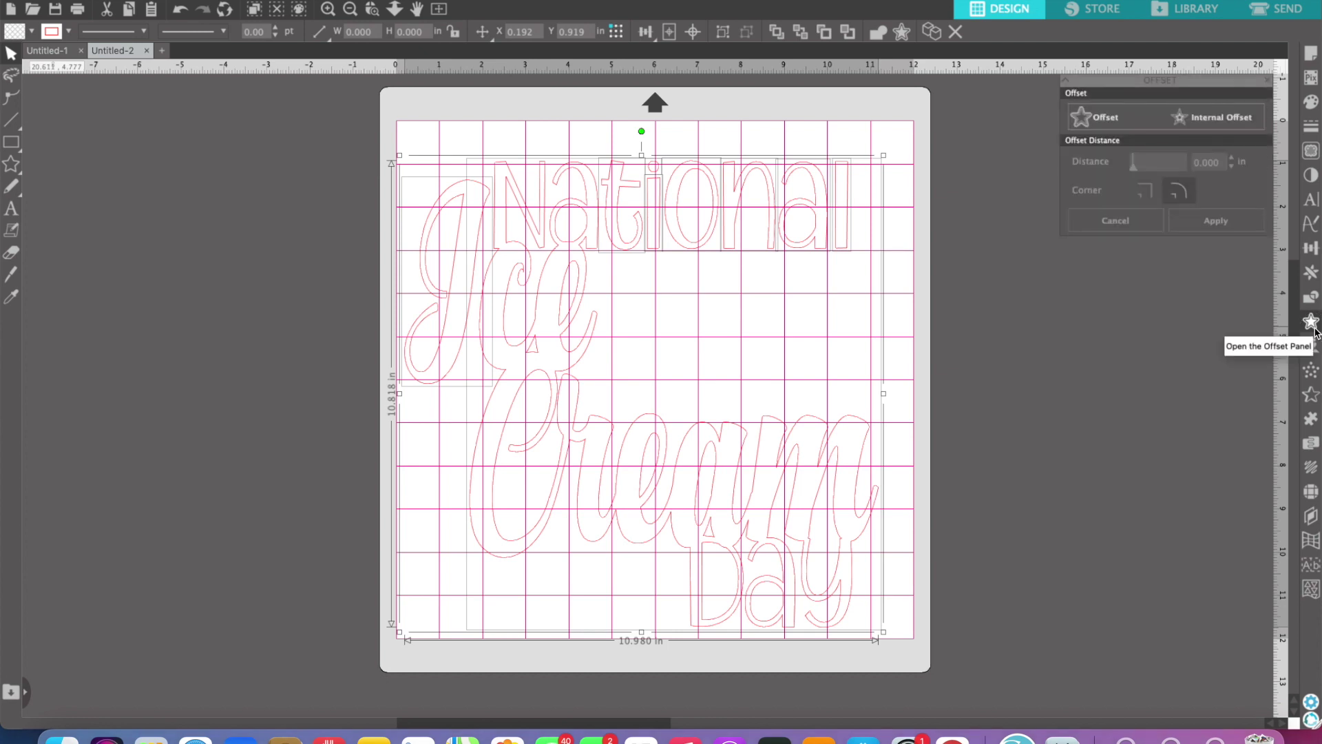
pyautogui.click(1106, 122)
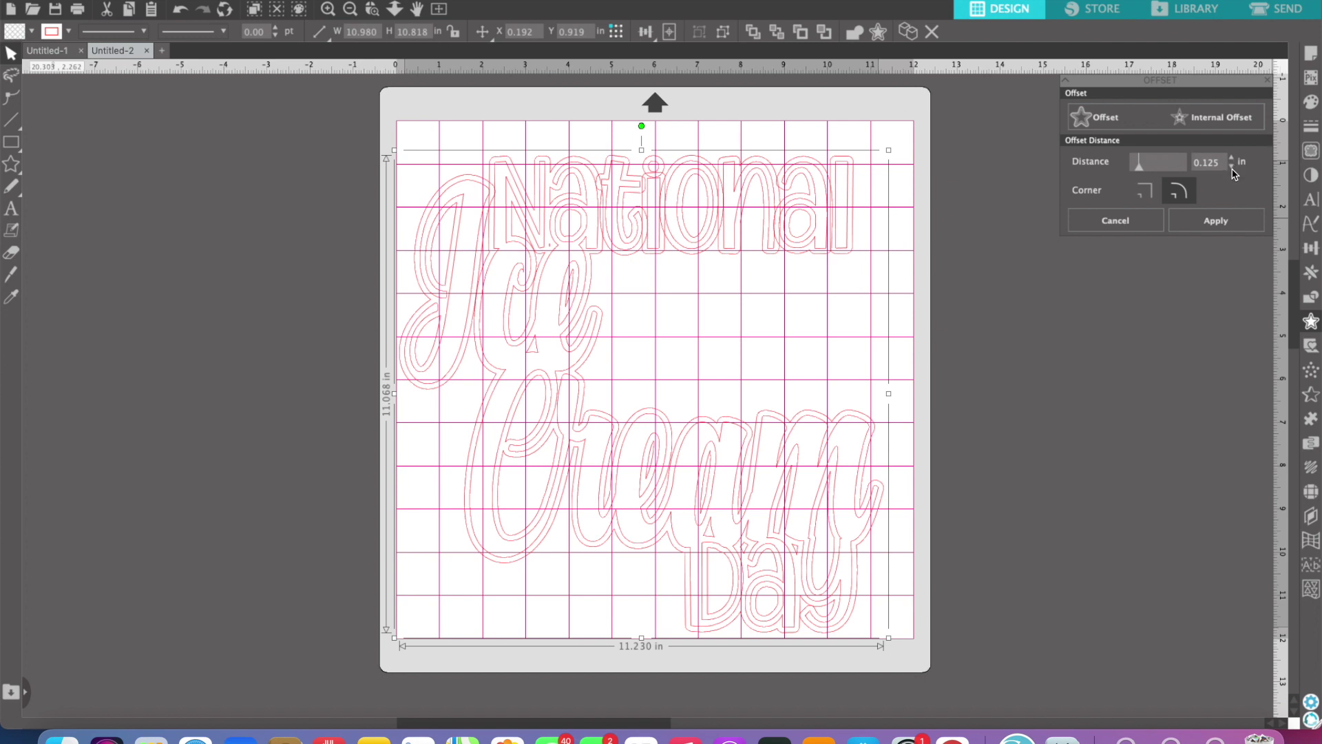
pyautogui.click(68, 31)
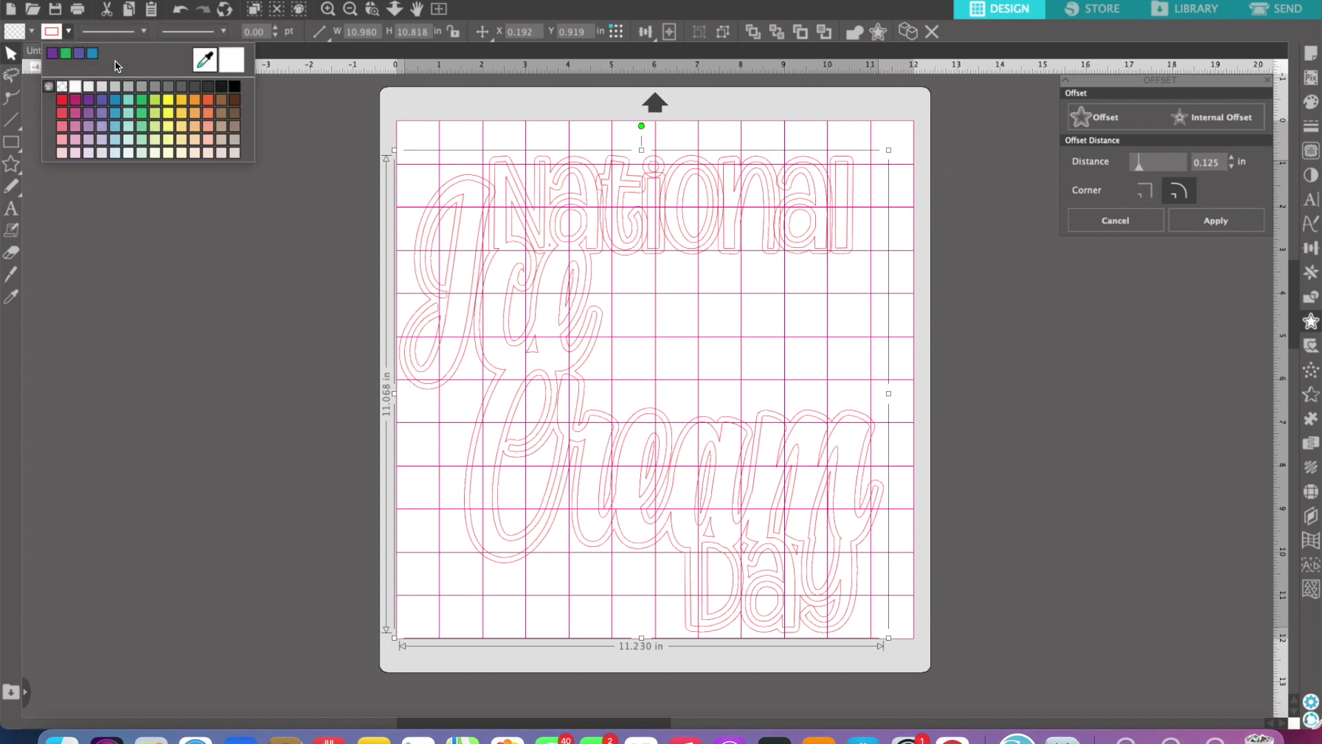
pyautogui.click(235, 88)
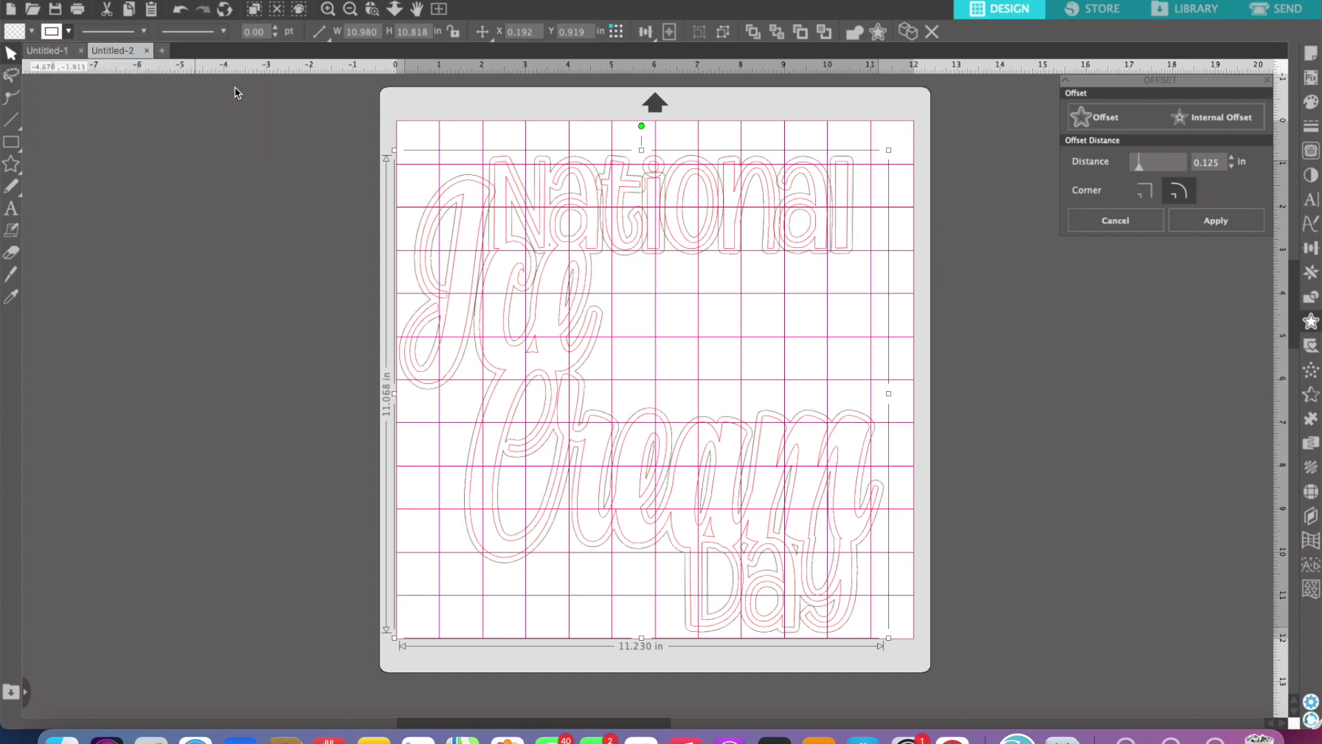
# Step: Set the offset distance to 0.105 in and finalize the offset around the lettering
pyautogui.click(1233, 168)
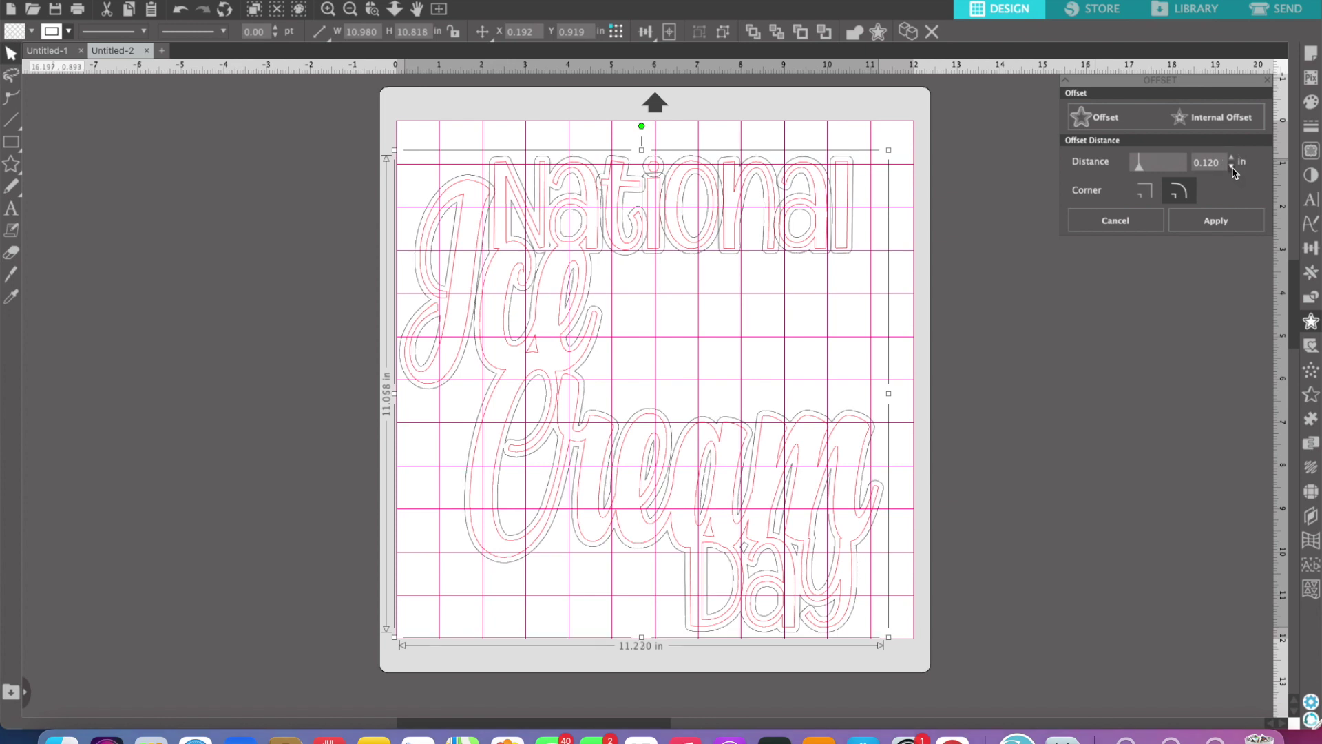
pyautogui.click(1233, 168)
pyautogui.click(1233, 168)
pyautogui.click(1233, 169)
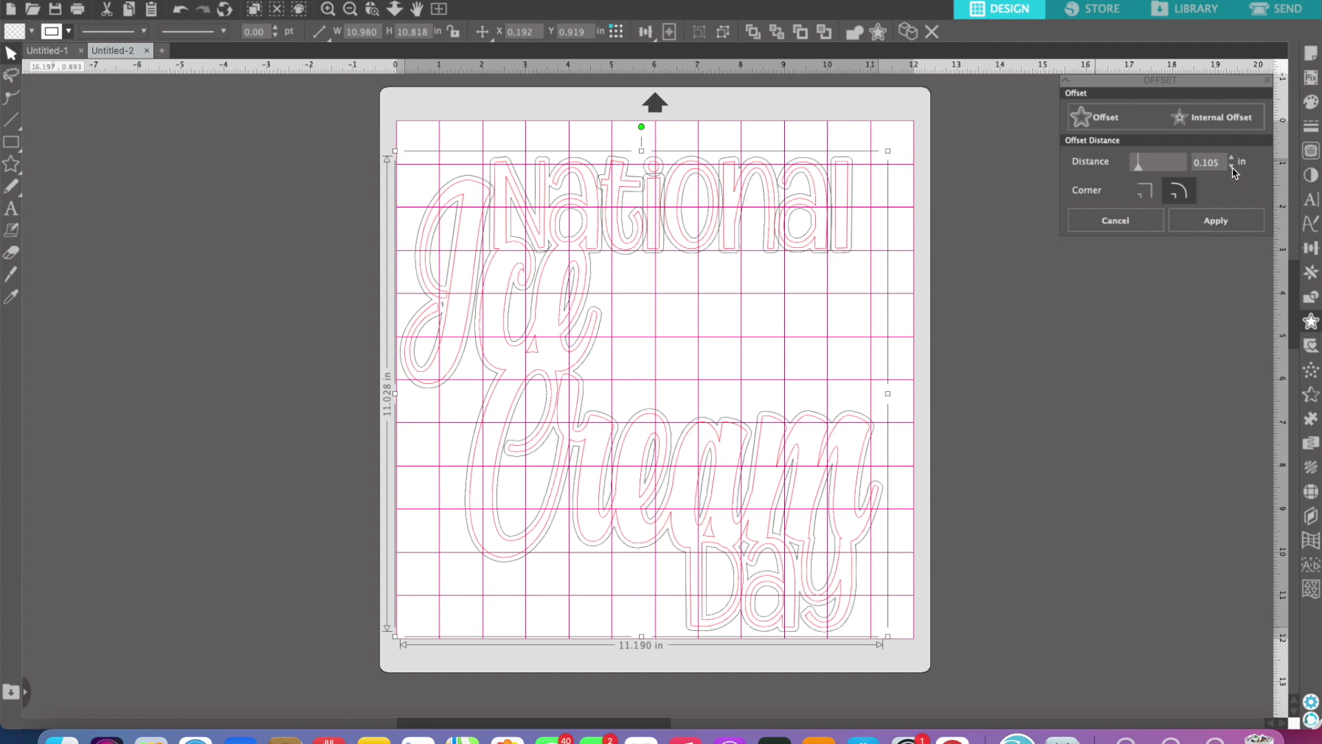
pyautogui.click(1233, 168)
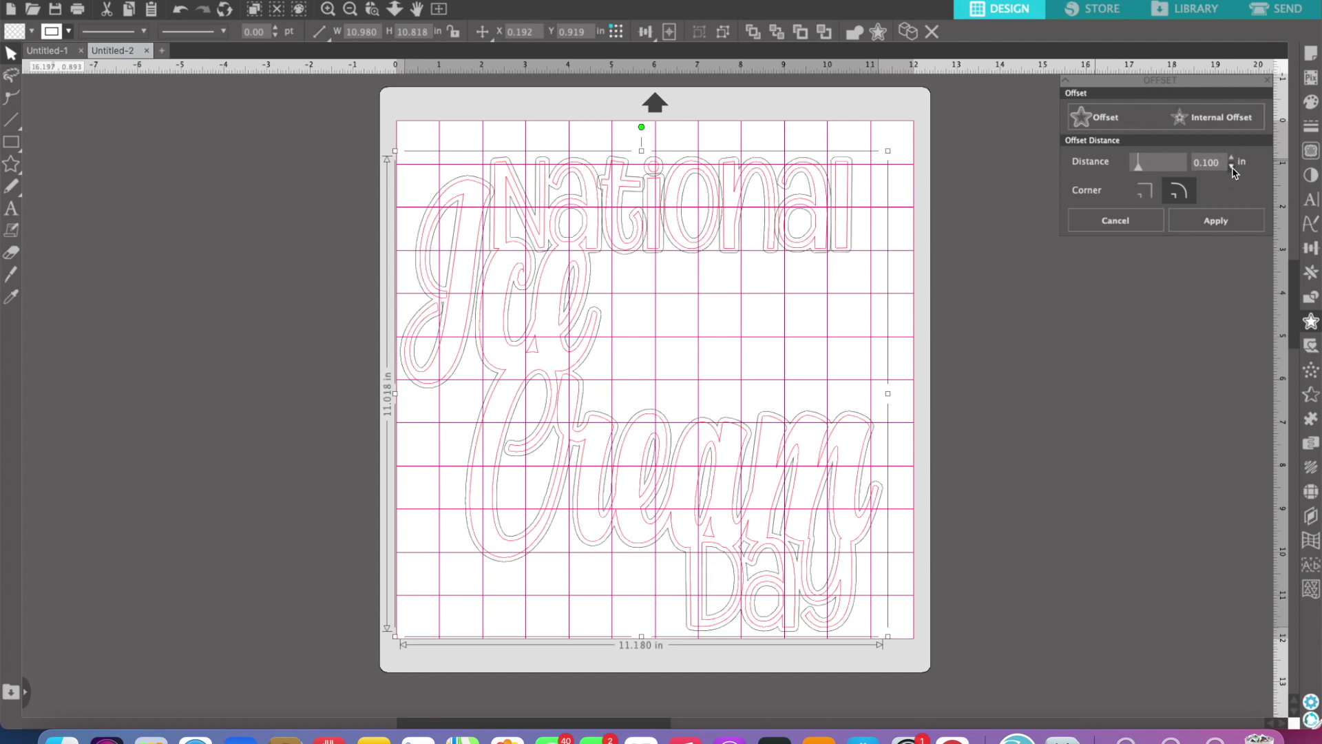
pyautogui.click(1233, 168)
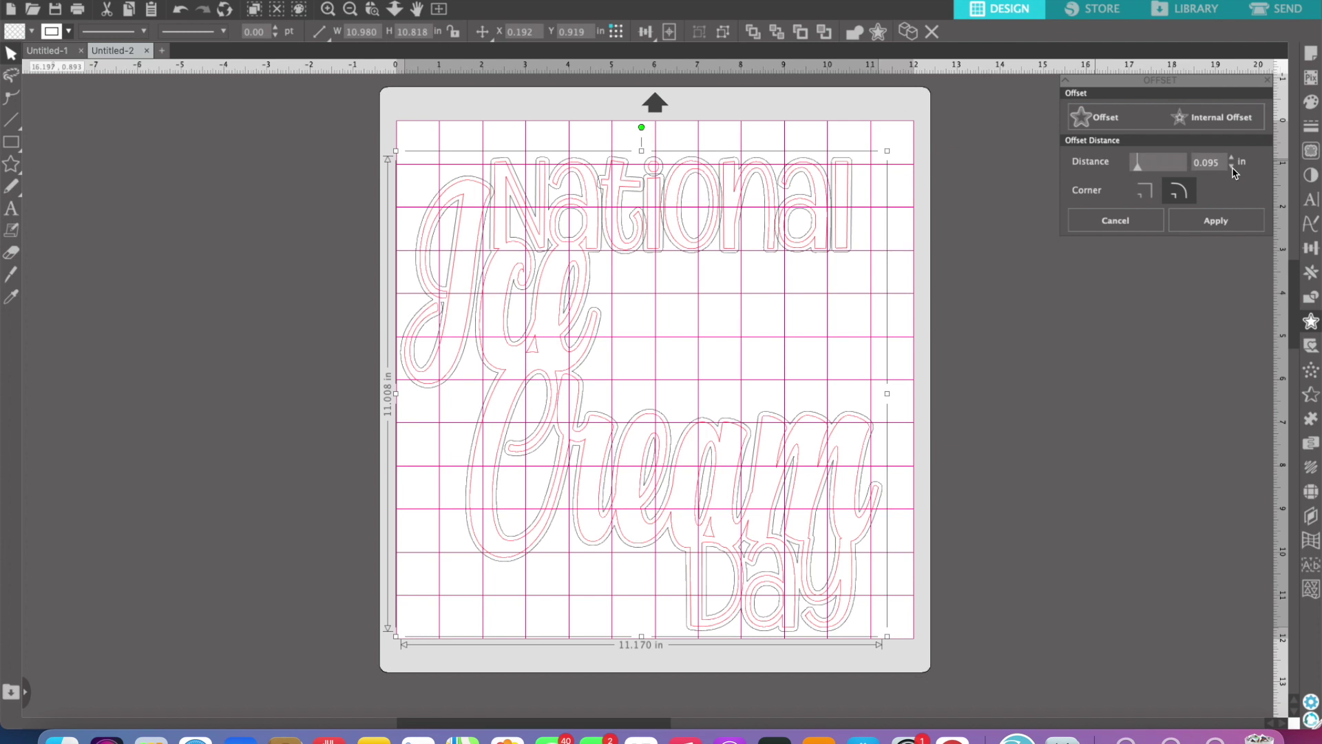
pyautogui.click(1231, 158)
pyautogui.click(1231, 158)
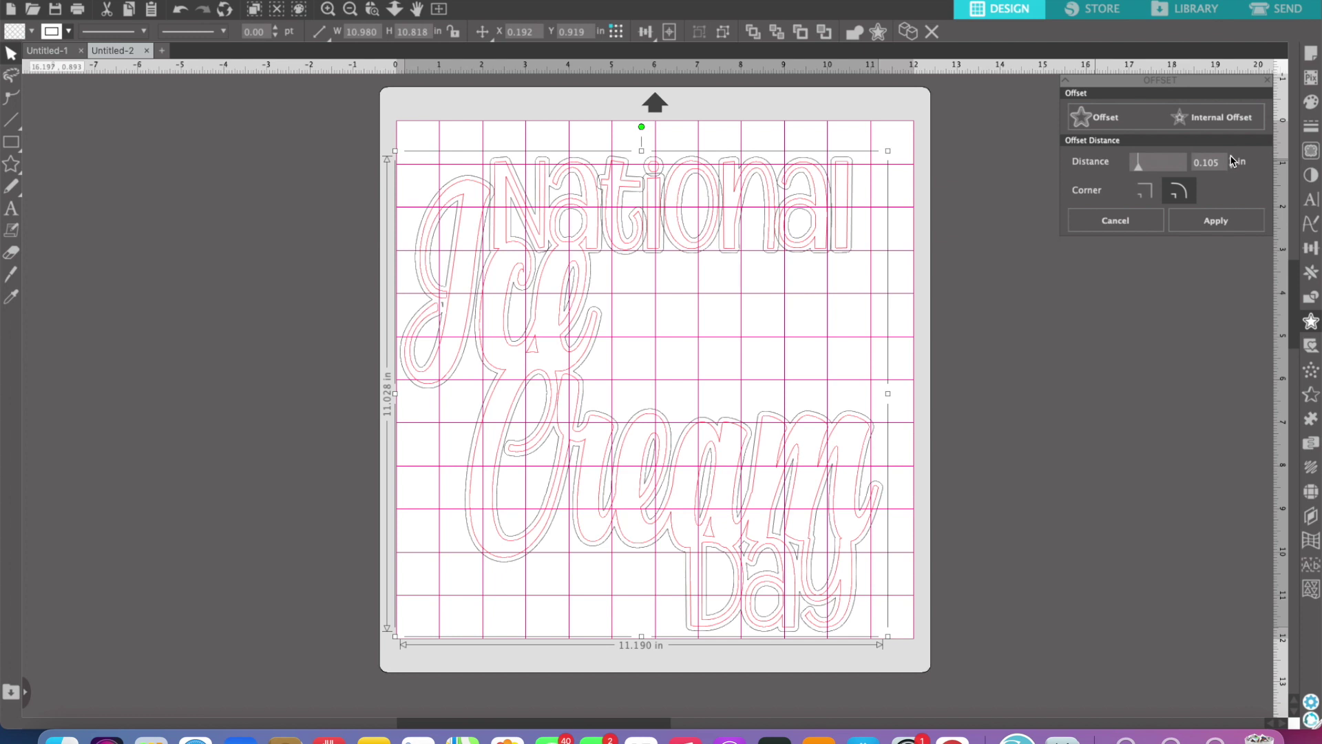
pyautogui.click(891, 206)
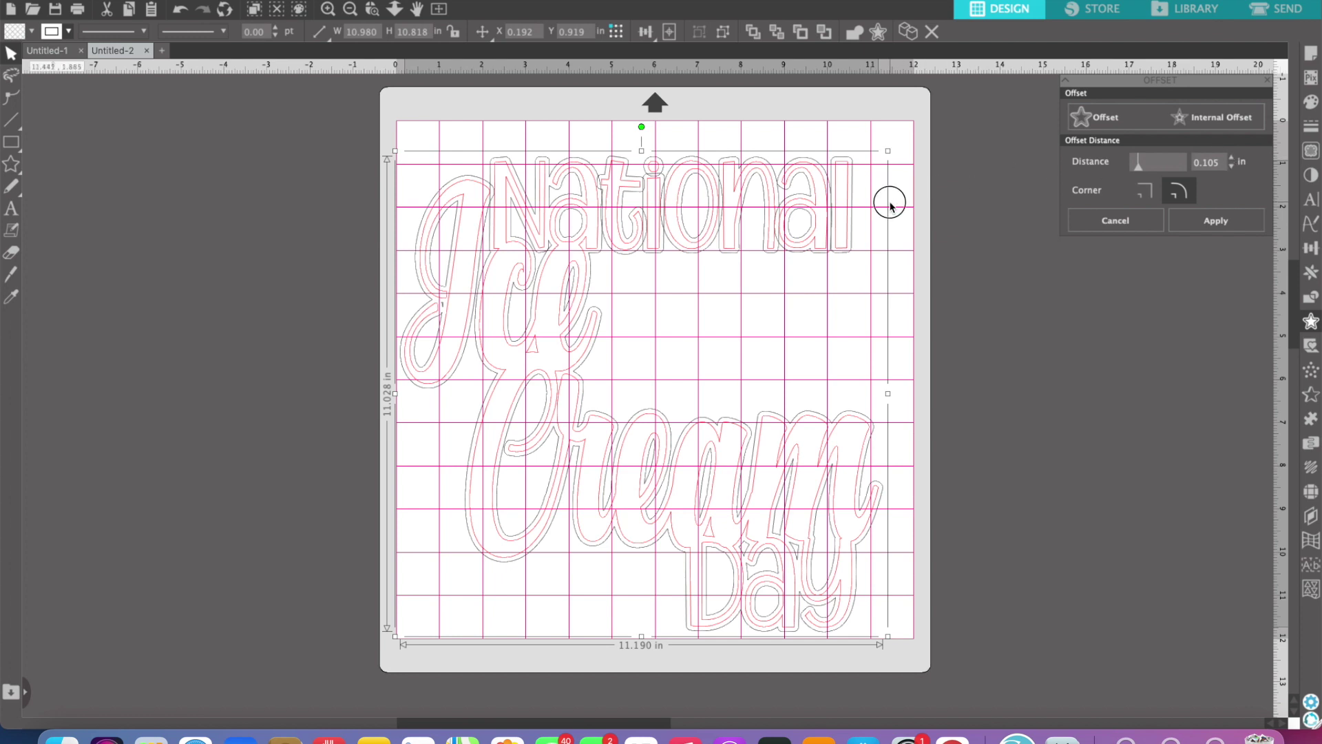
pyautogui.click(856, 231)
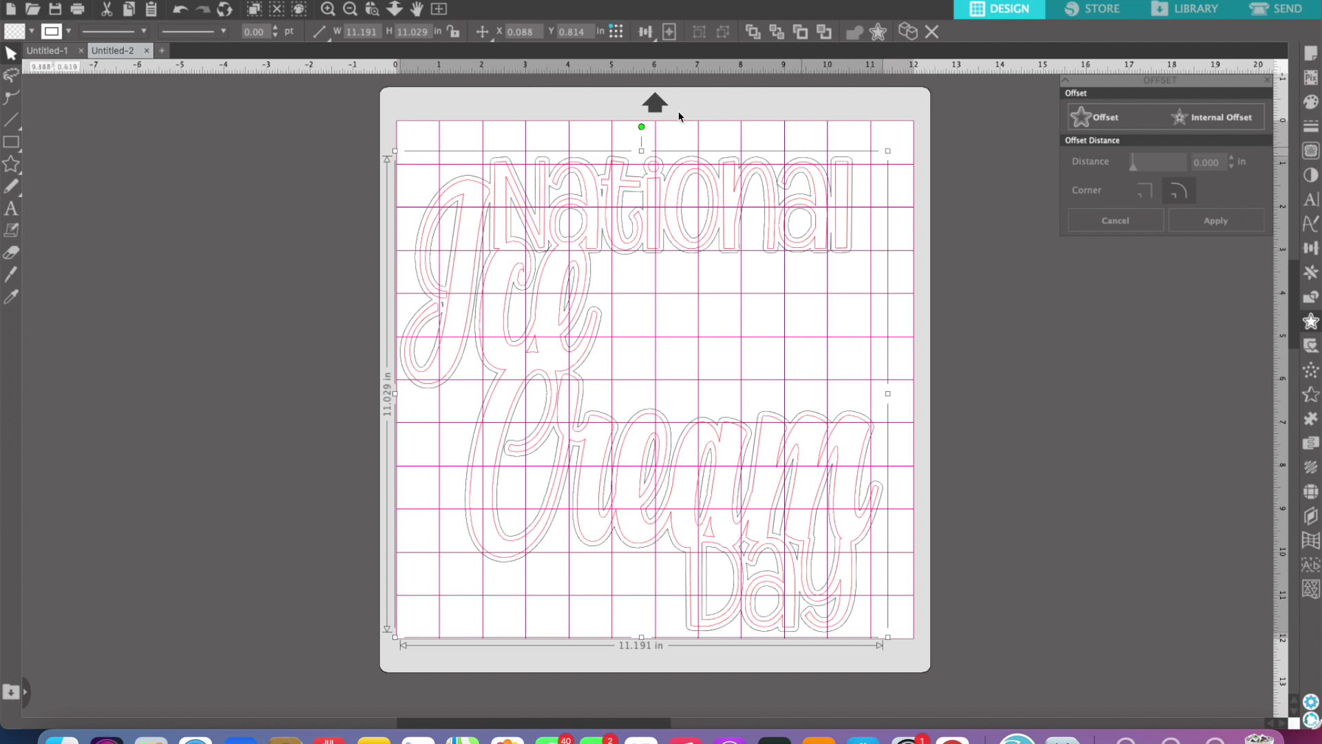
pyautogui.click(327, 9)
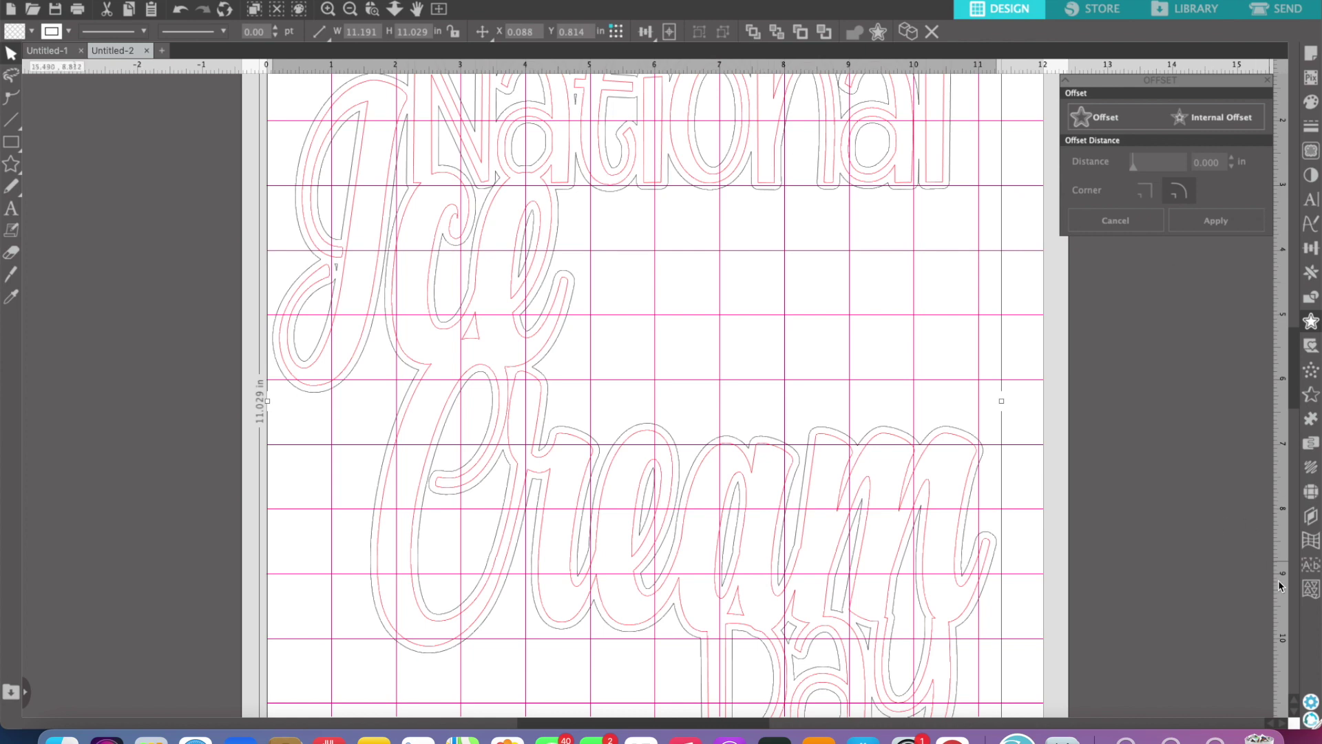
pyautogui.scroll(3, 1110, 375)
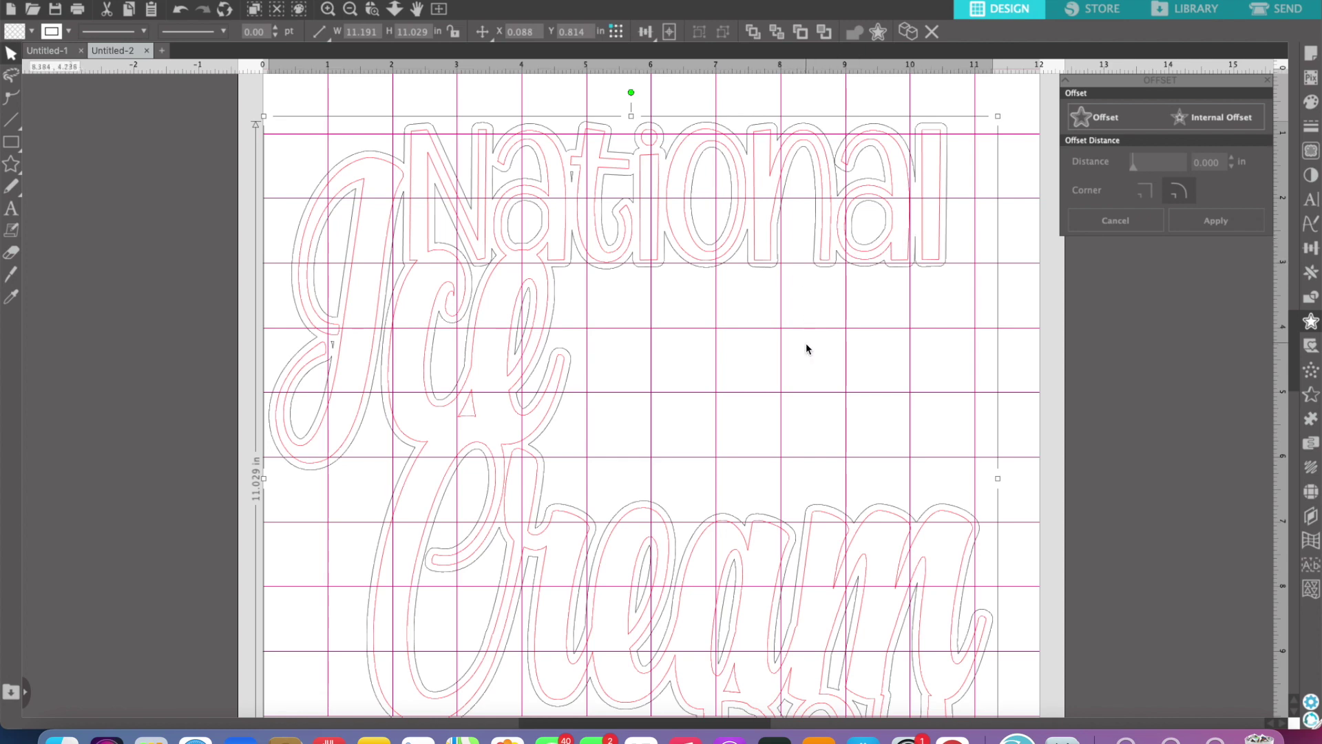
pyautogui.scroll(-1, 805, 343)
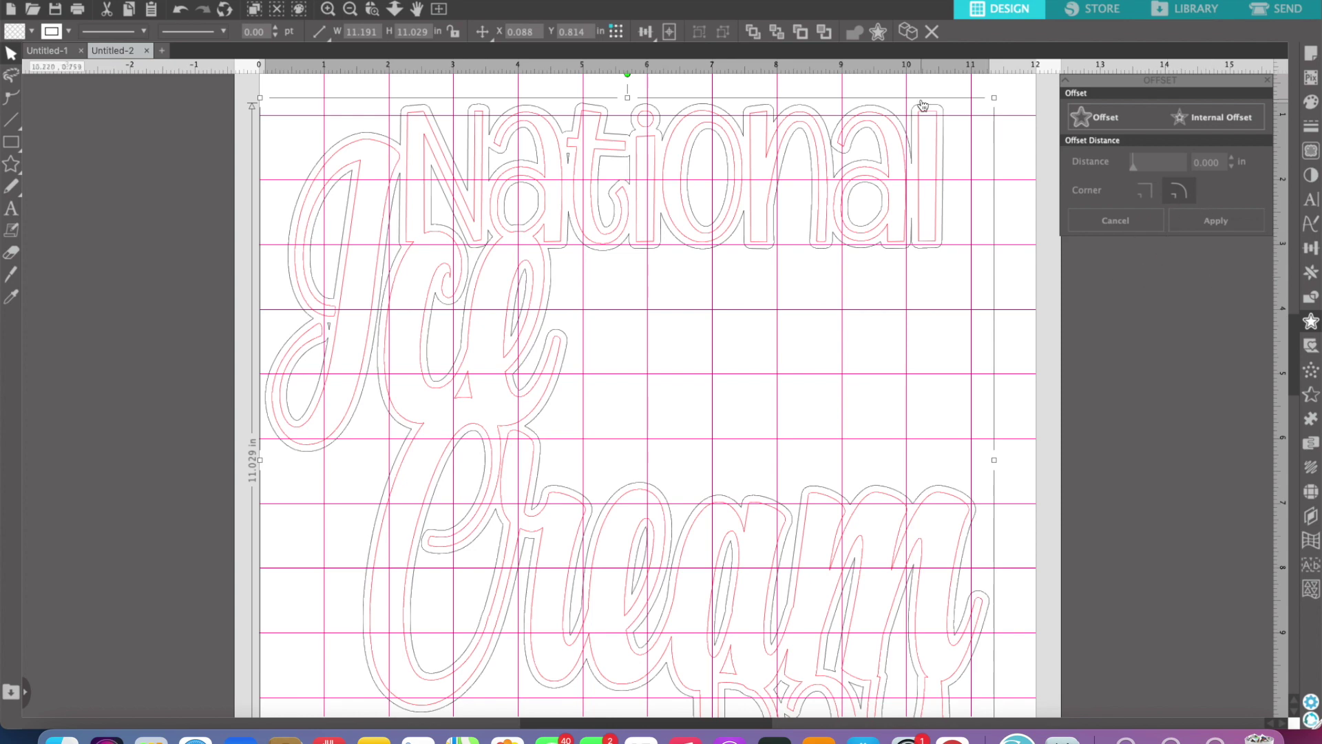
pyautogui.click(351, 9)
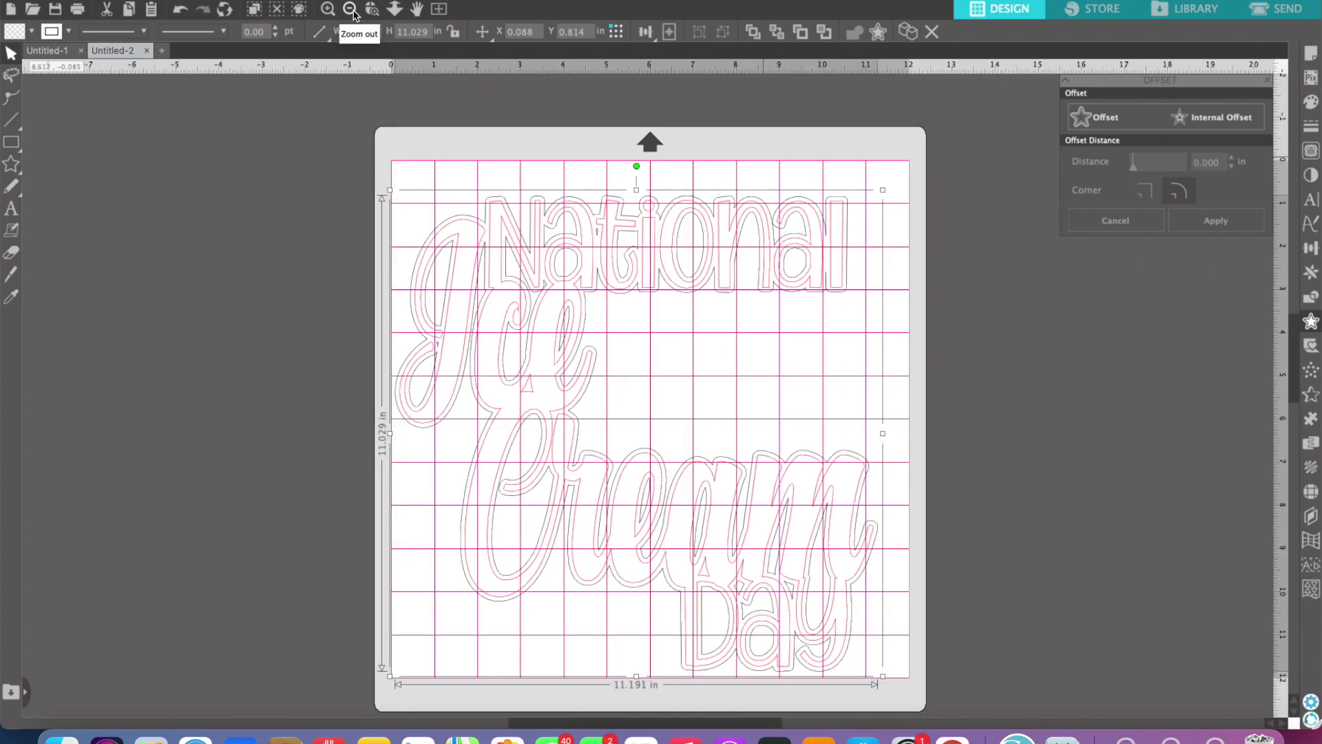
# Step: Open the cut setup, assign cutting by line color, and turn off the red lettering lines so only the black offset cuts
pyautogui.click(1283, 12)
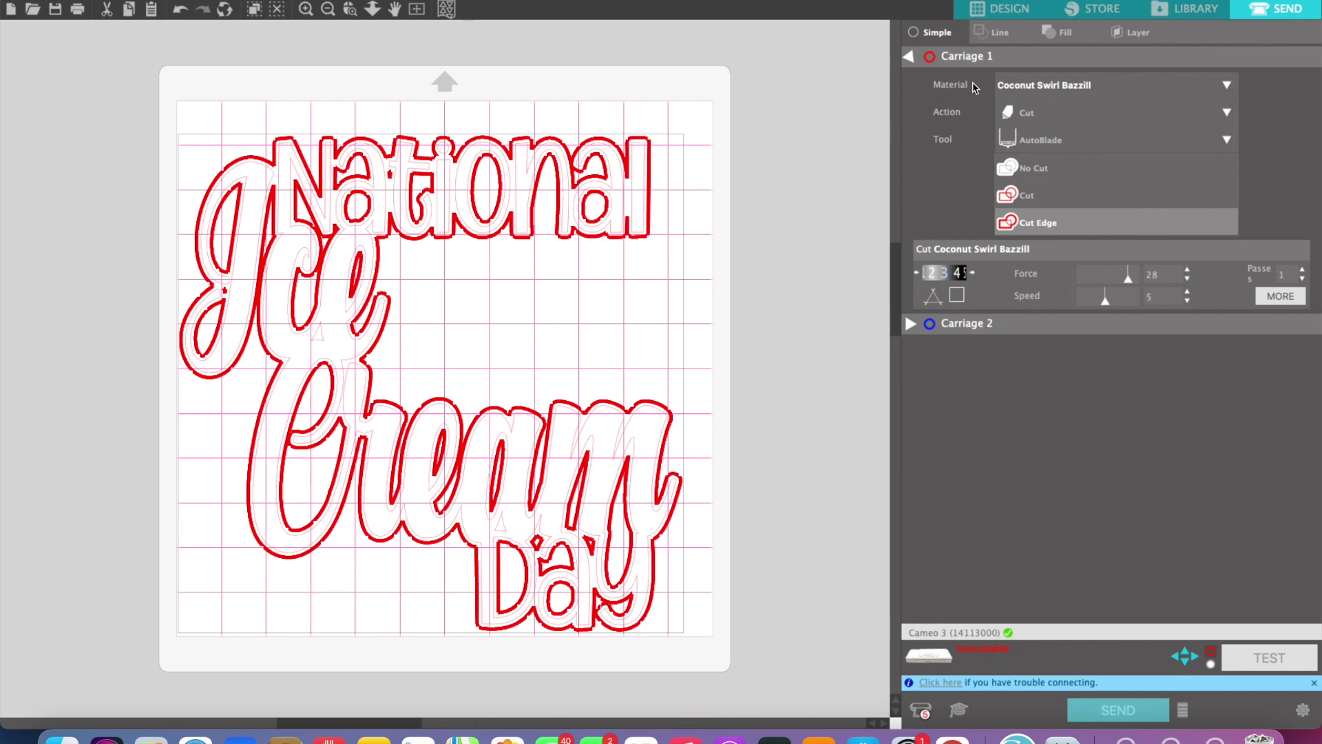
pyautogui.click(997, 36)
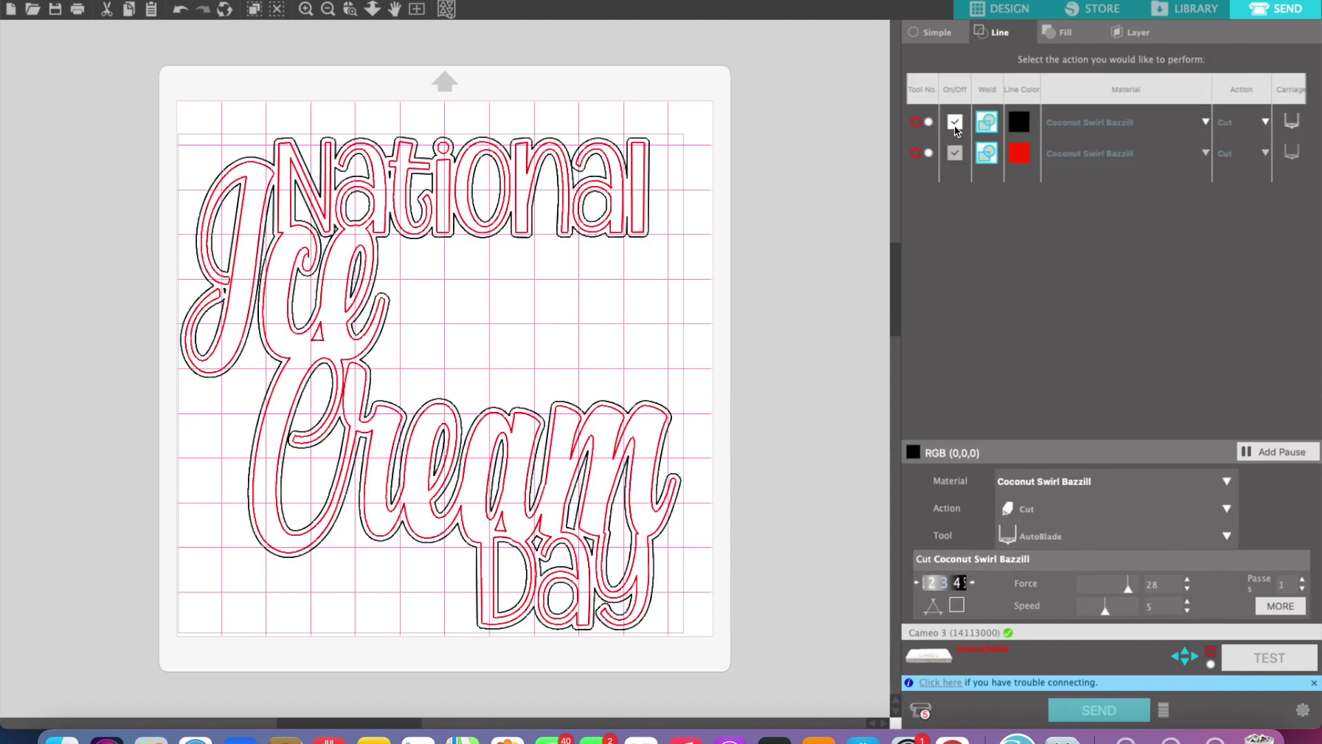
pyautogui.click(955, 153)
pyautogui.click(955, 153)
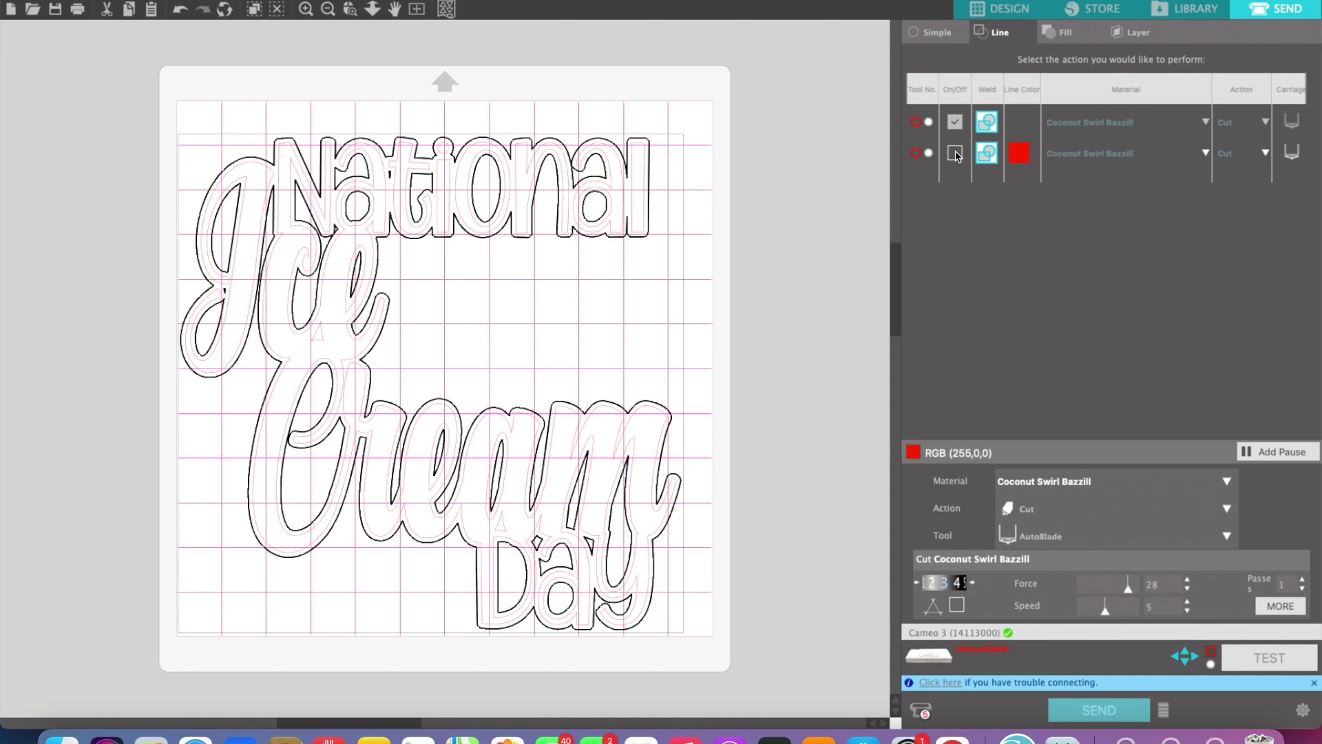
# Step: Turn off cutting for the black offset lines and enable only the red lettering lines
pyautogui.click(956, 123)
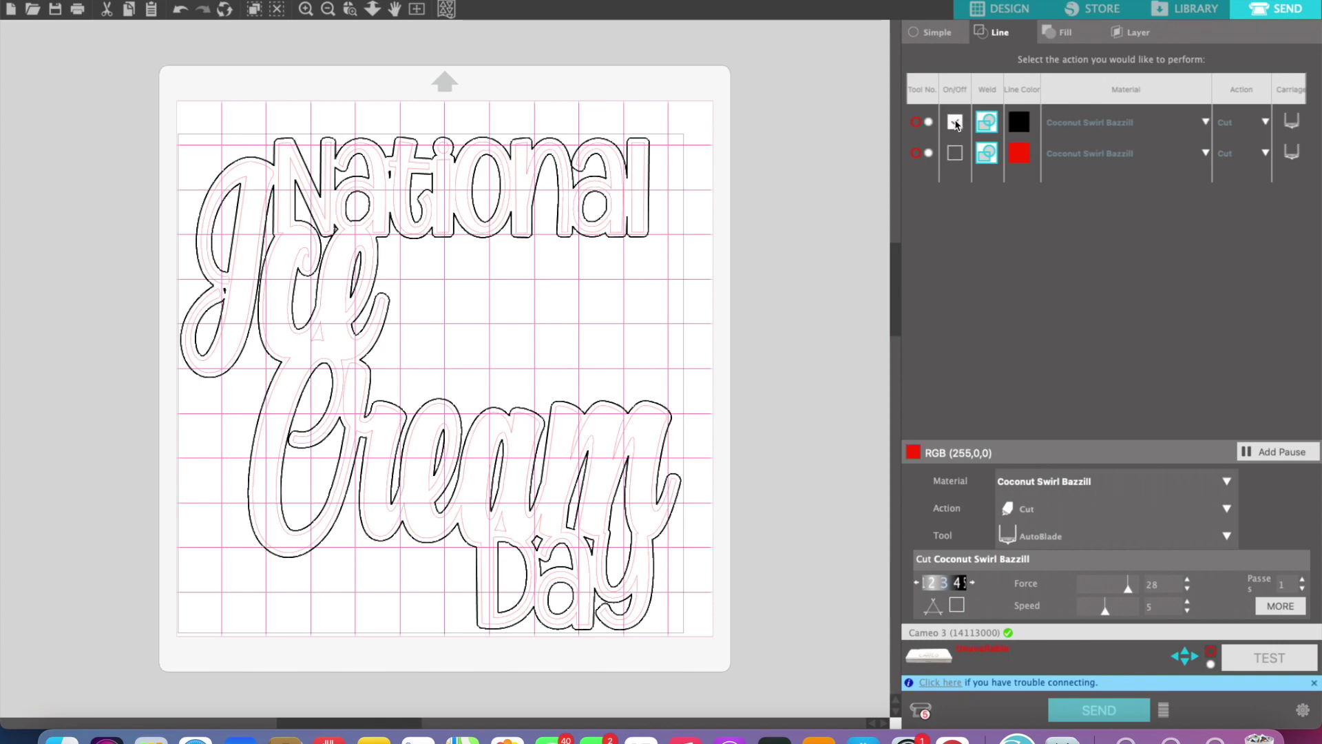
pyautogui.click(956, 123)
pyautogui.click(955, 153)
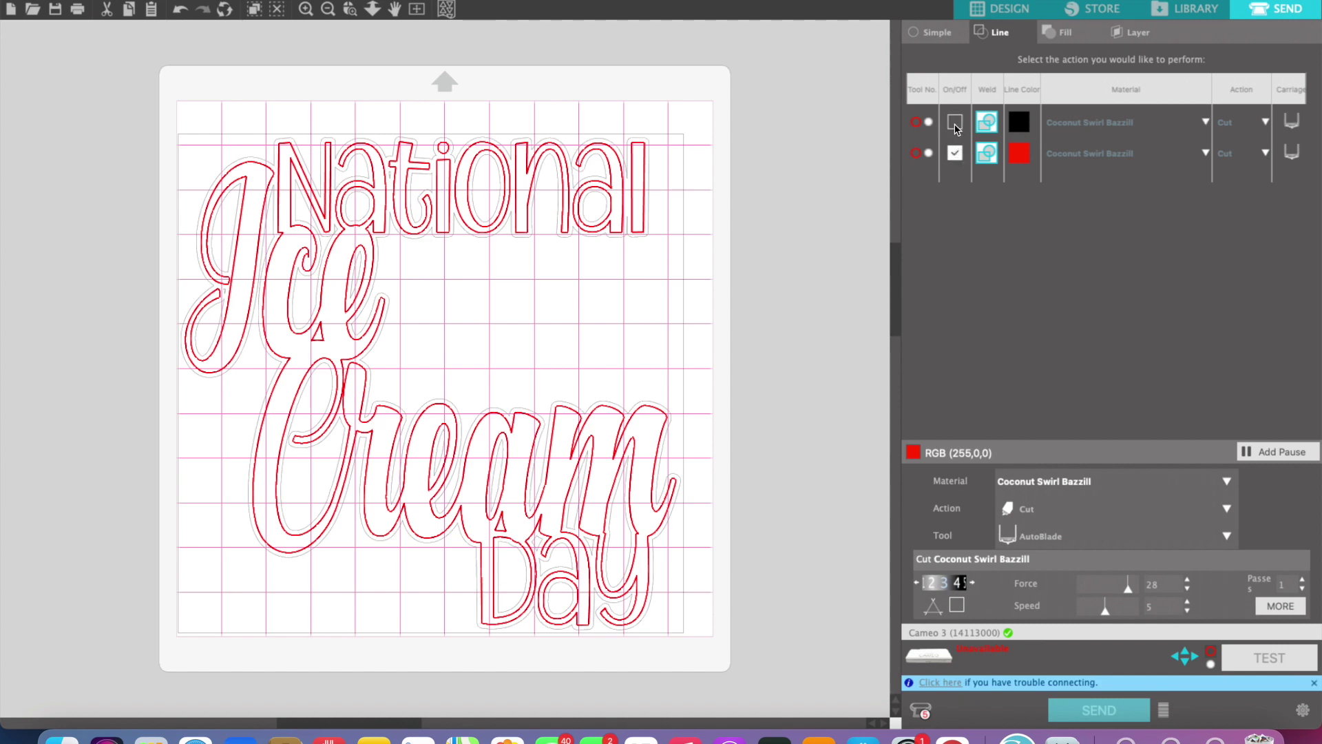
# Step: Switch cutting to the black offset lines only and return to the simple cut setup
pyautogui.click(955, 124)
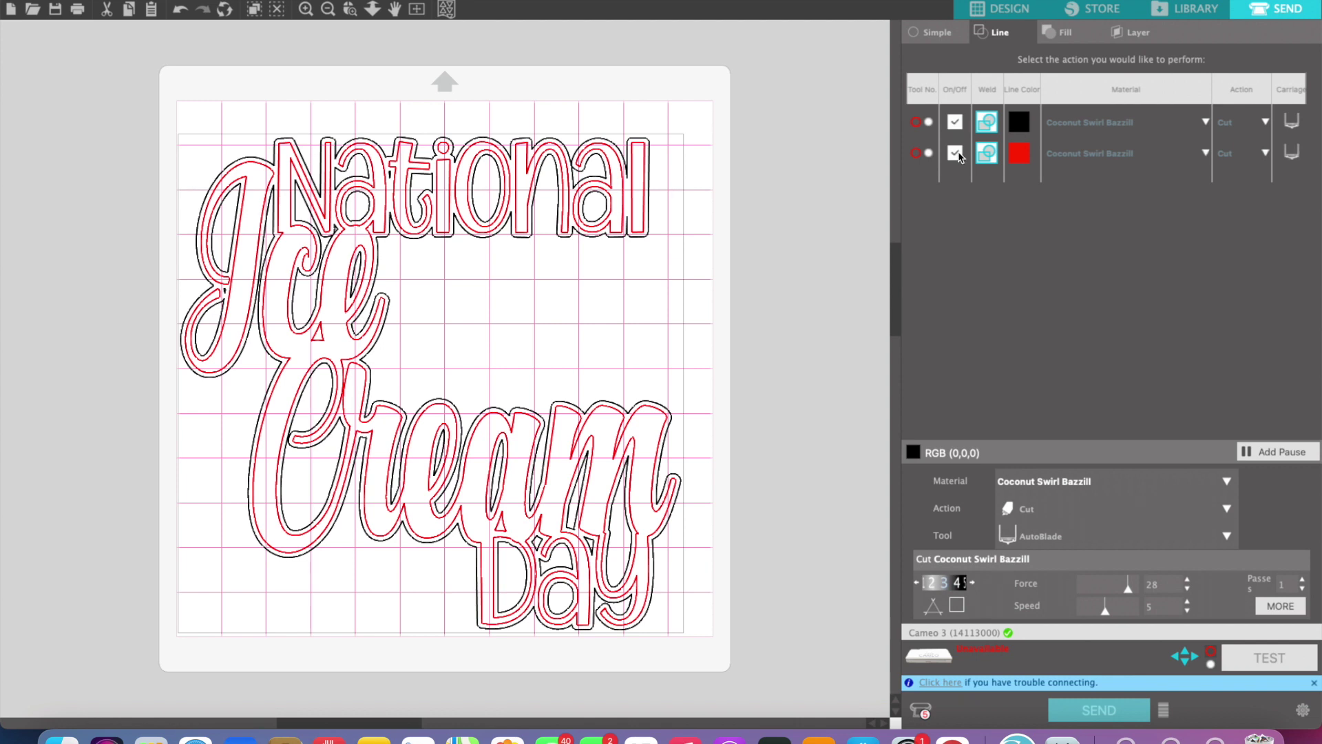
pyautogui.click(955, 153)
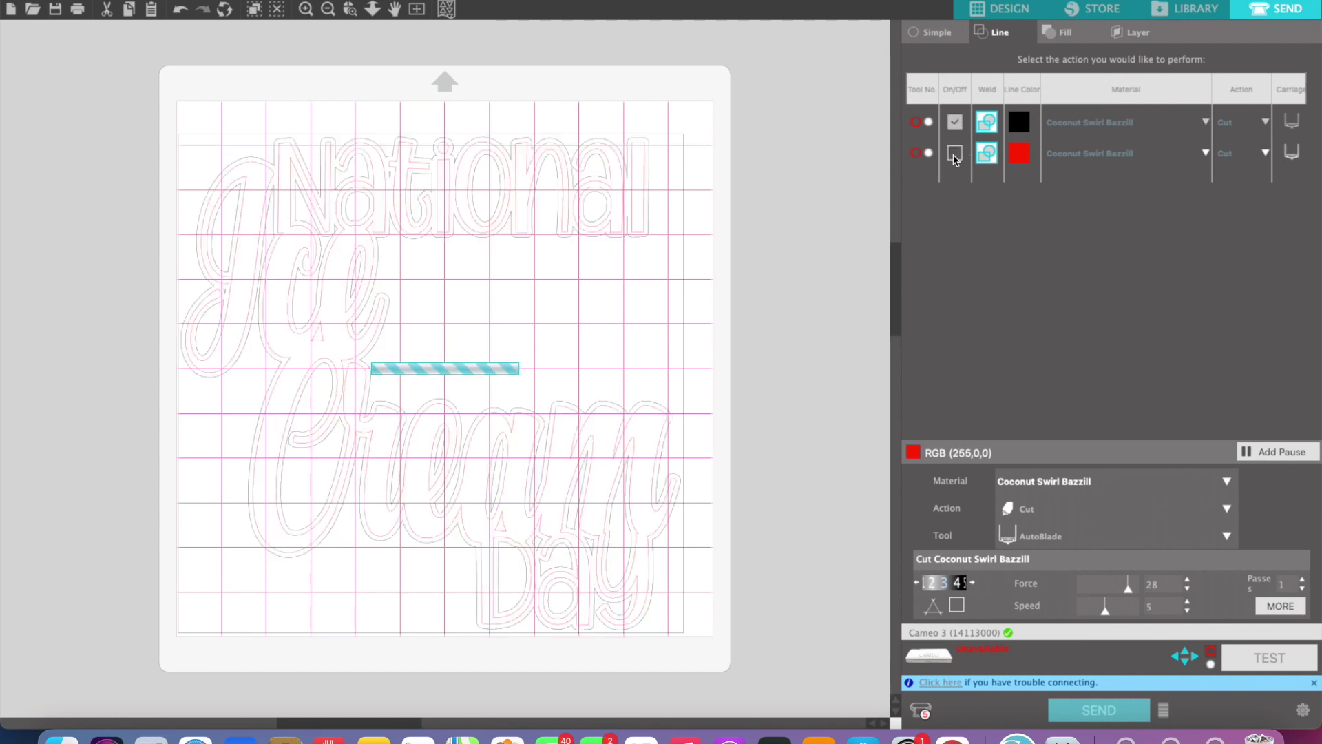
pyautogui.click(921, 34)
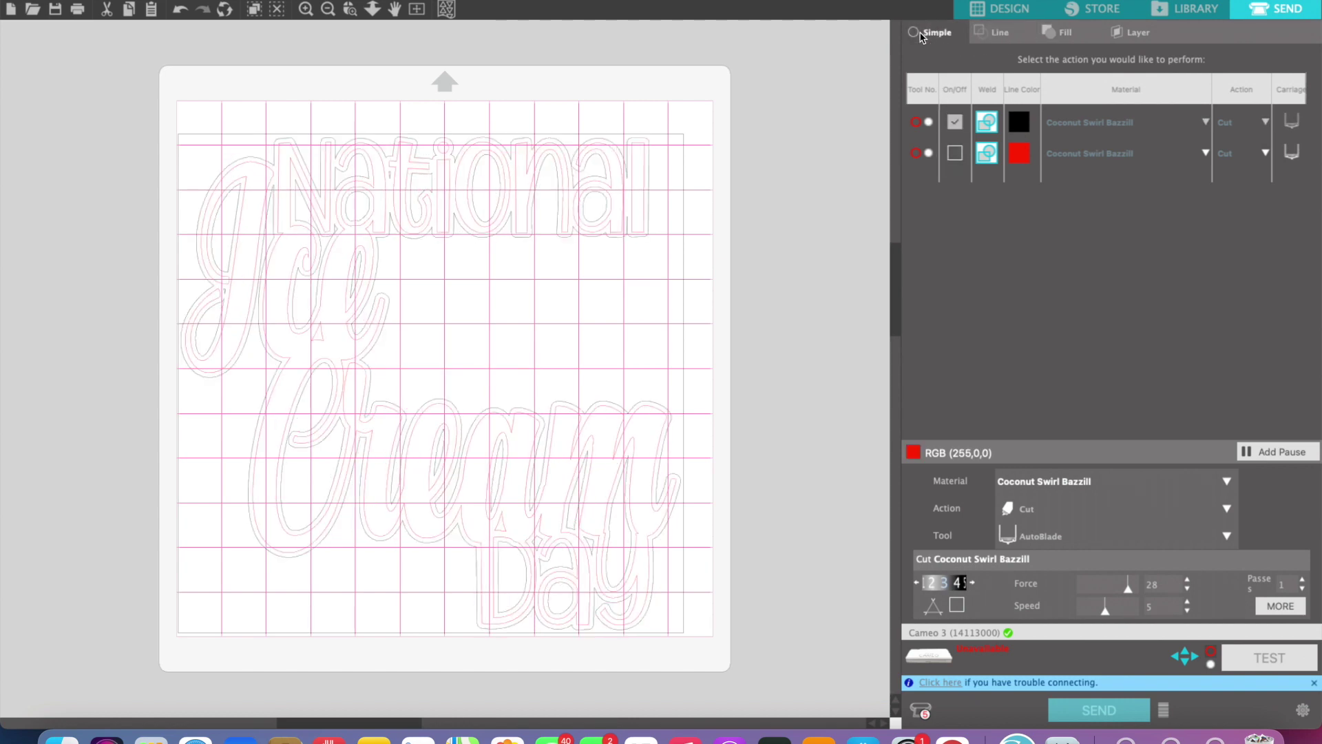